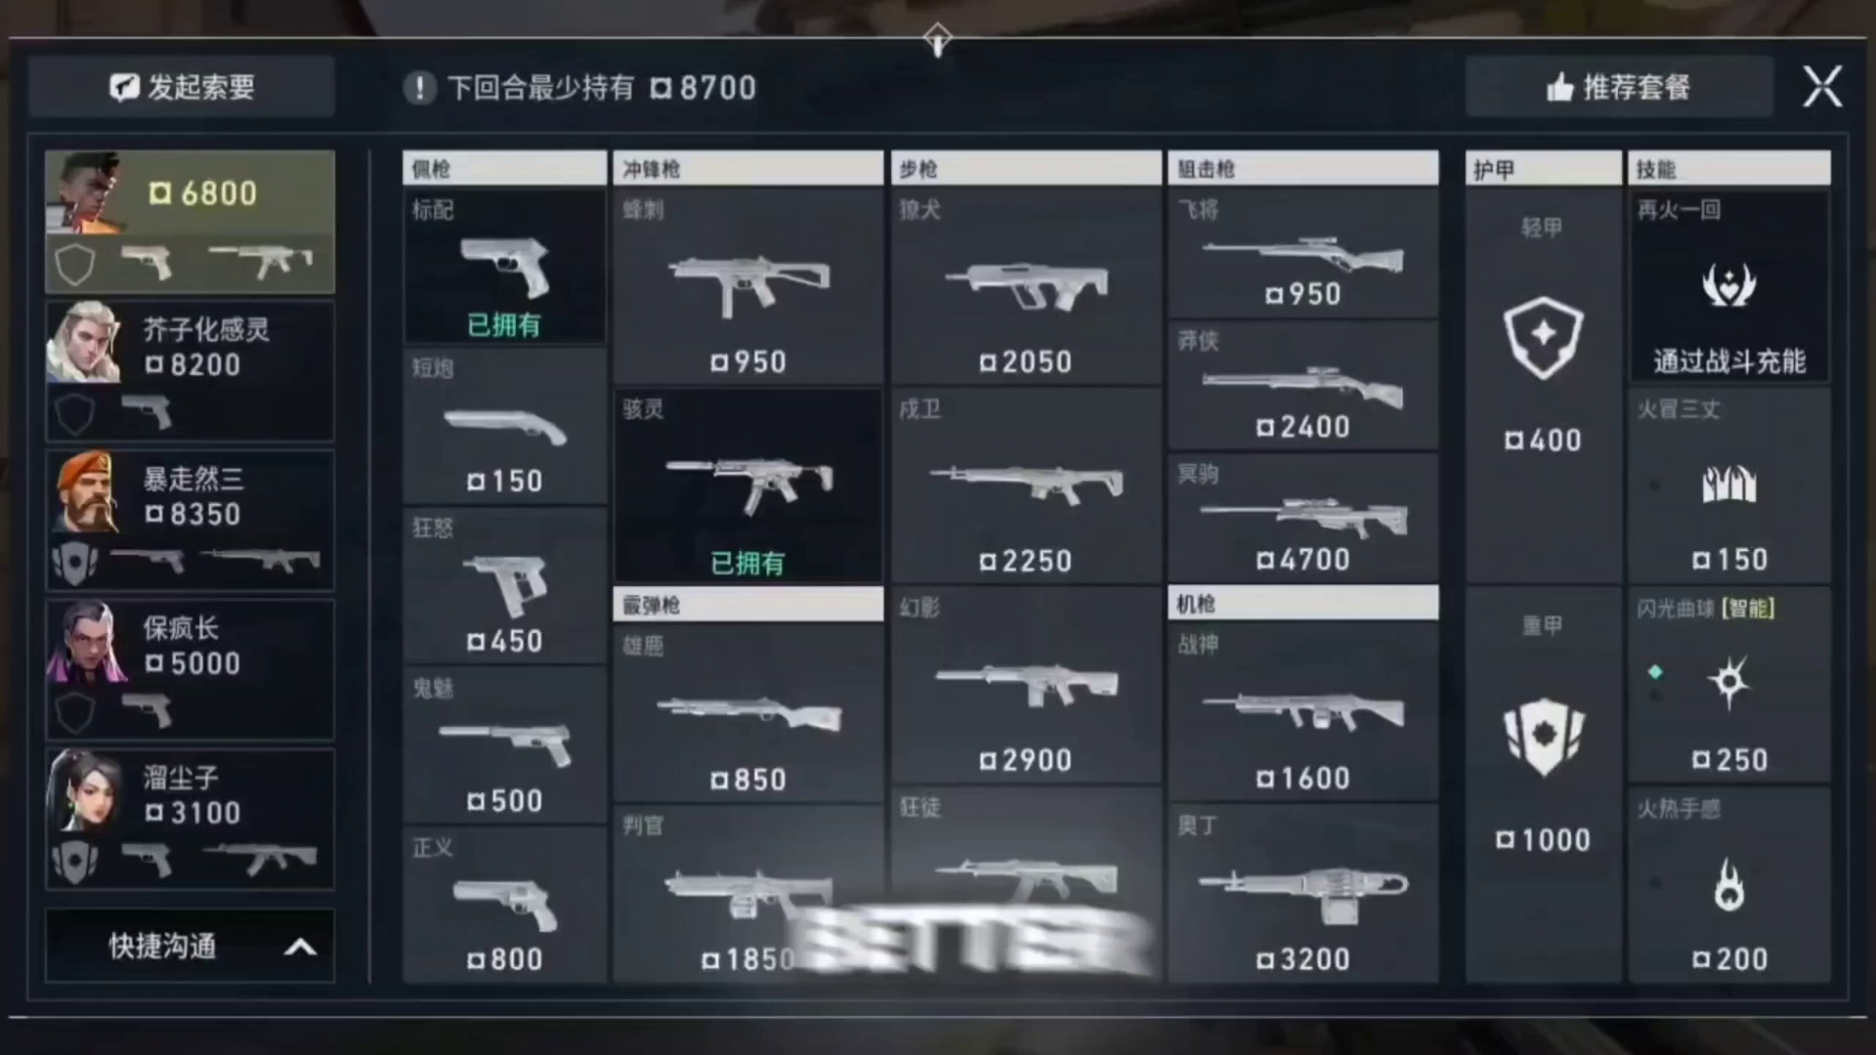
pyautogui.click(1026, 486)
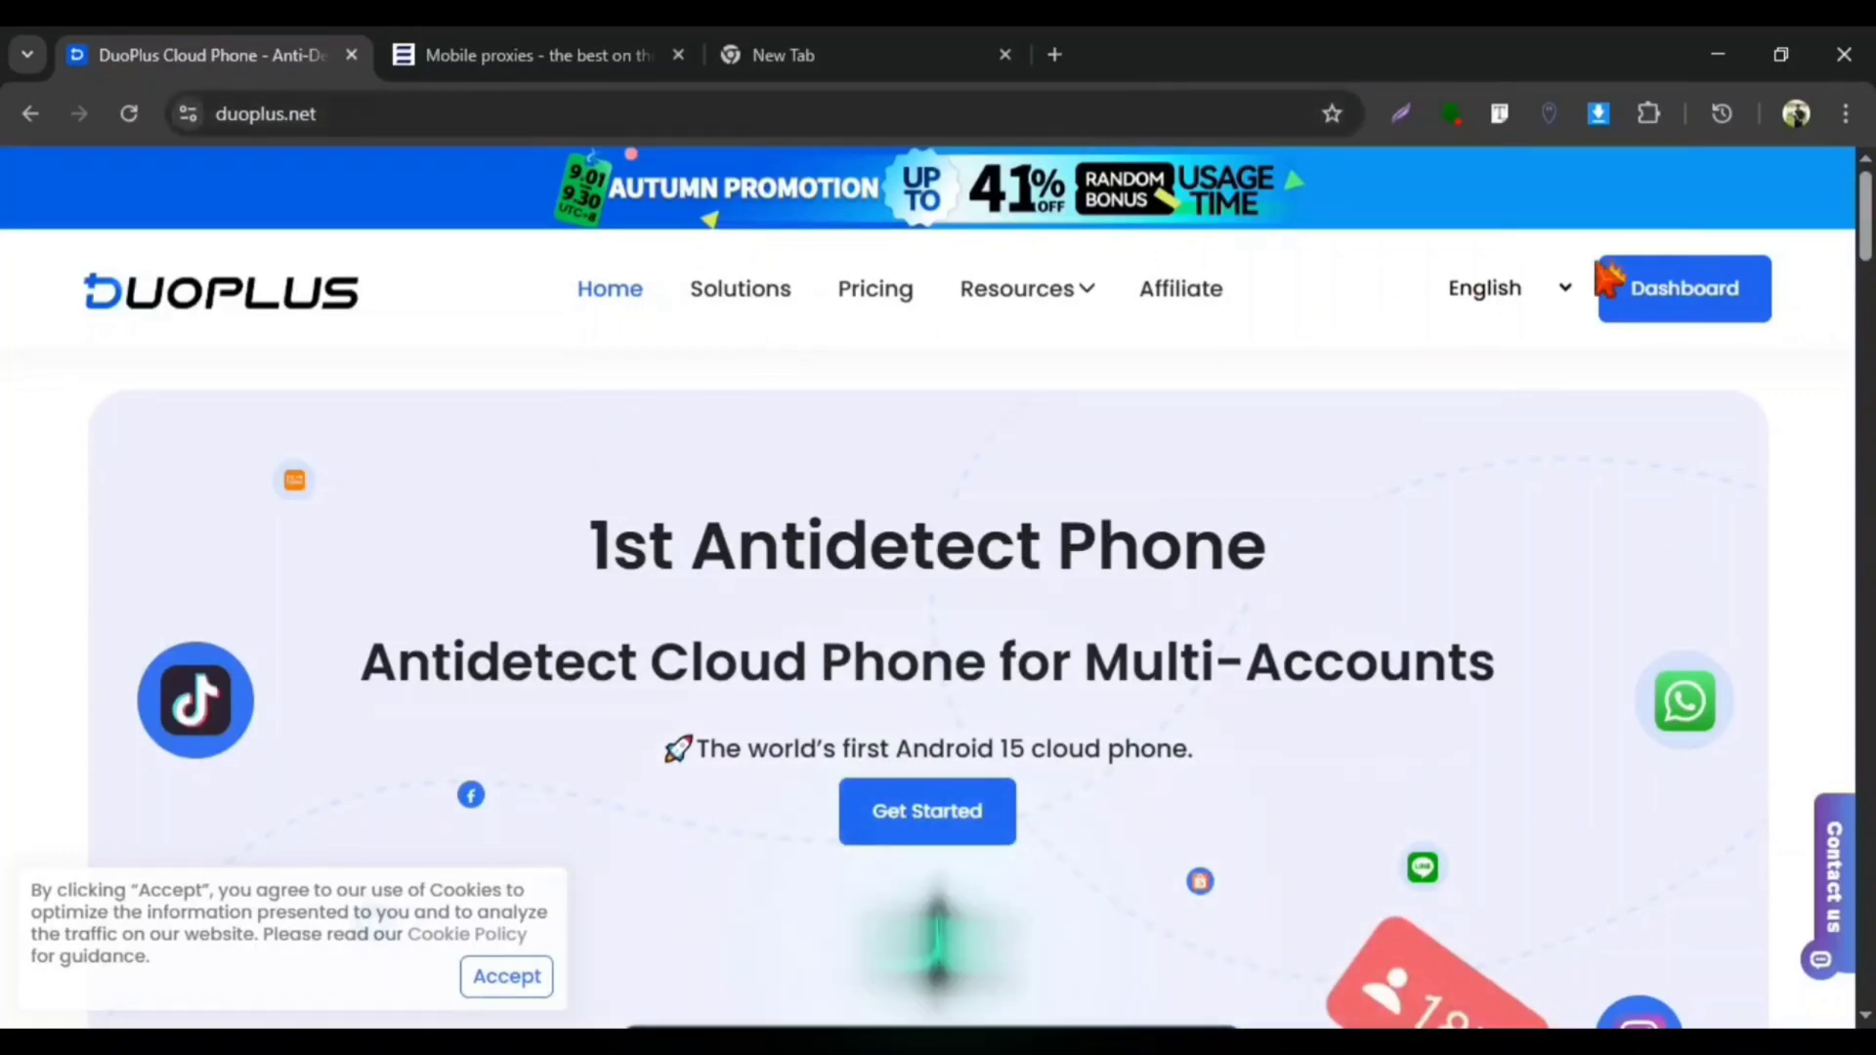
# Step: Look over the DuoPlus homepage and sign in to the dashboard with a Google account
pyautogui.scroll(-2, 1642, 306)
pyautogui.moveTo(1868, 230); pyautogui.dragTo(1854, 355)
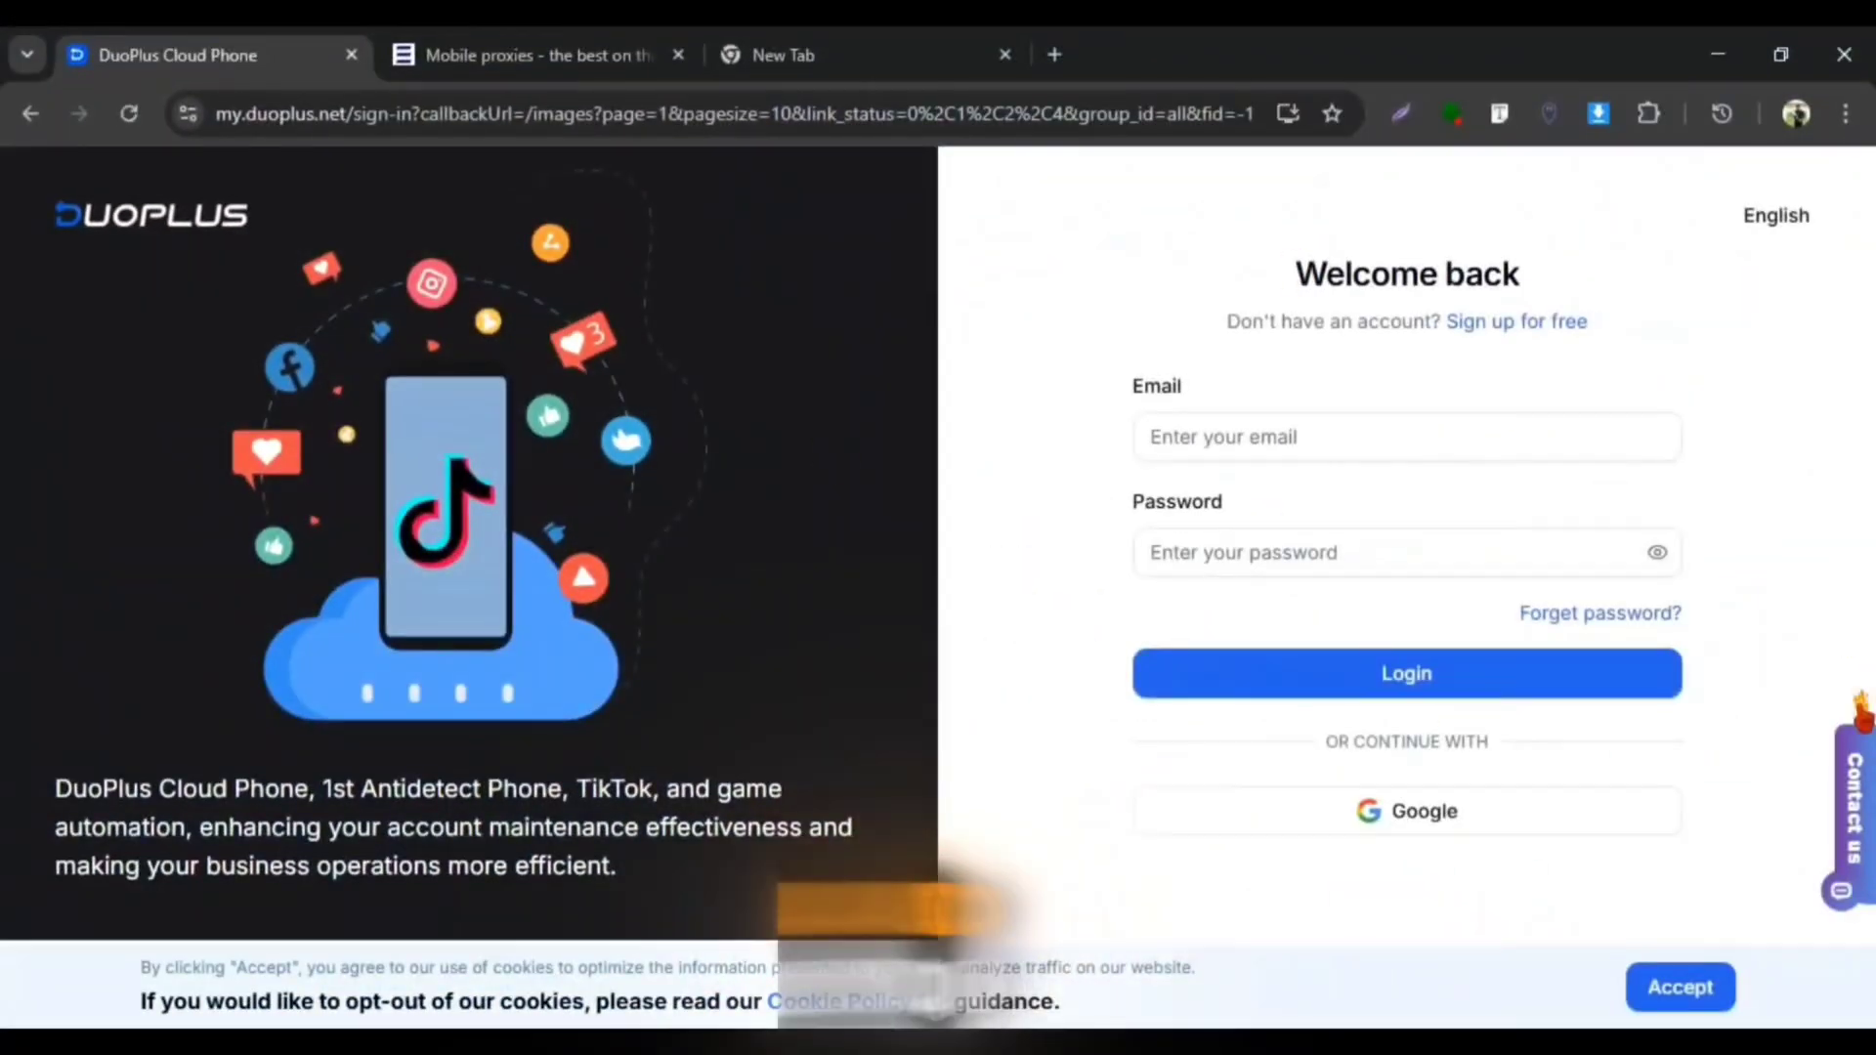
pyautogui.click(1475, 821)
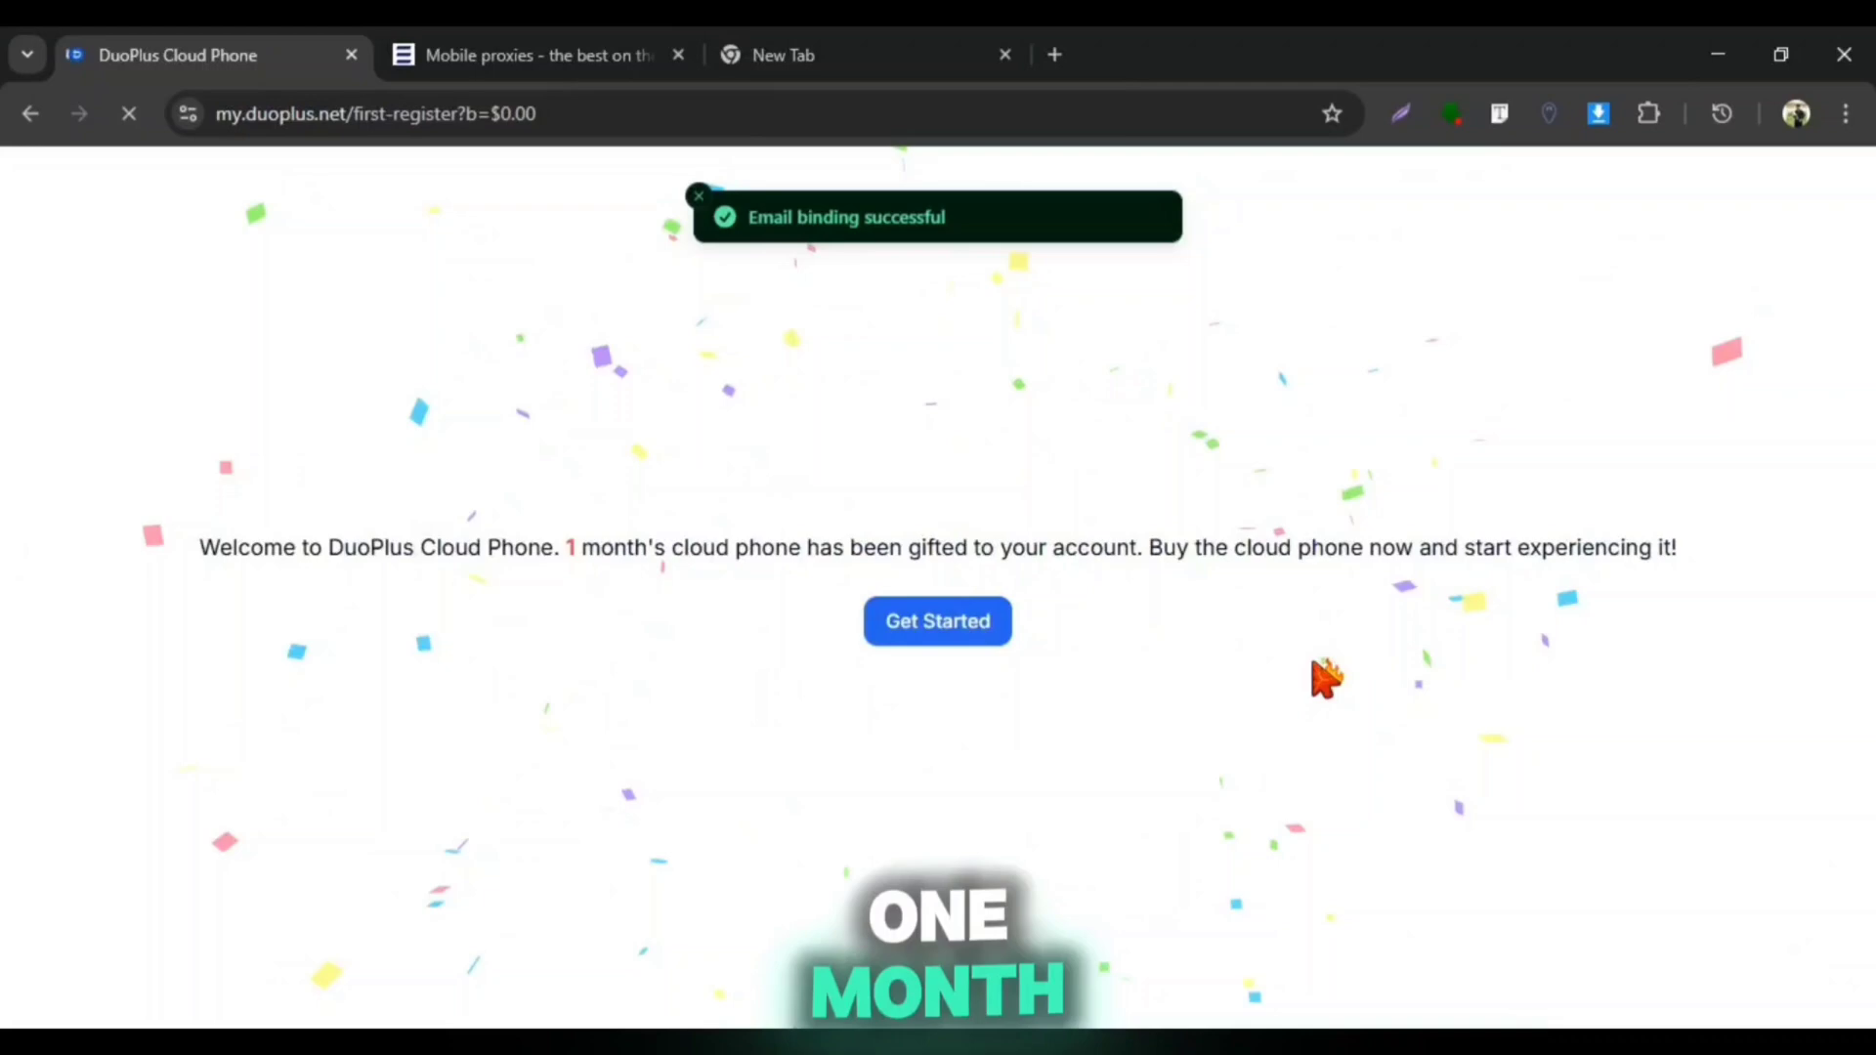
# Step: Read the one-month cloud phone gift notice, get started, and close the Autumn Promotion popup
pyautogui.moveTo(649, 547); pyautogui.dragTo(1047, 549)
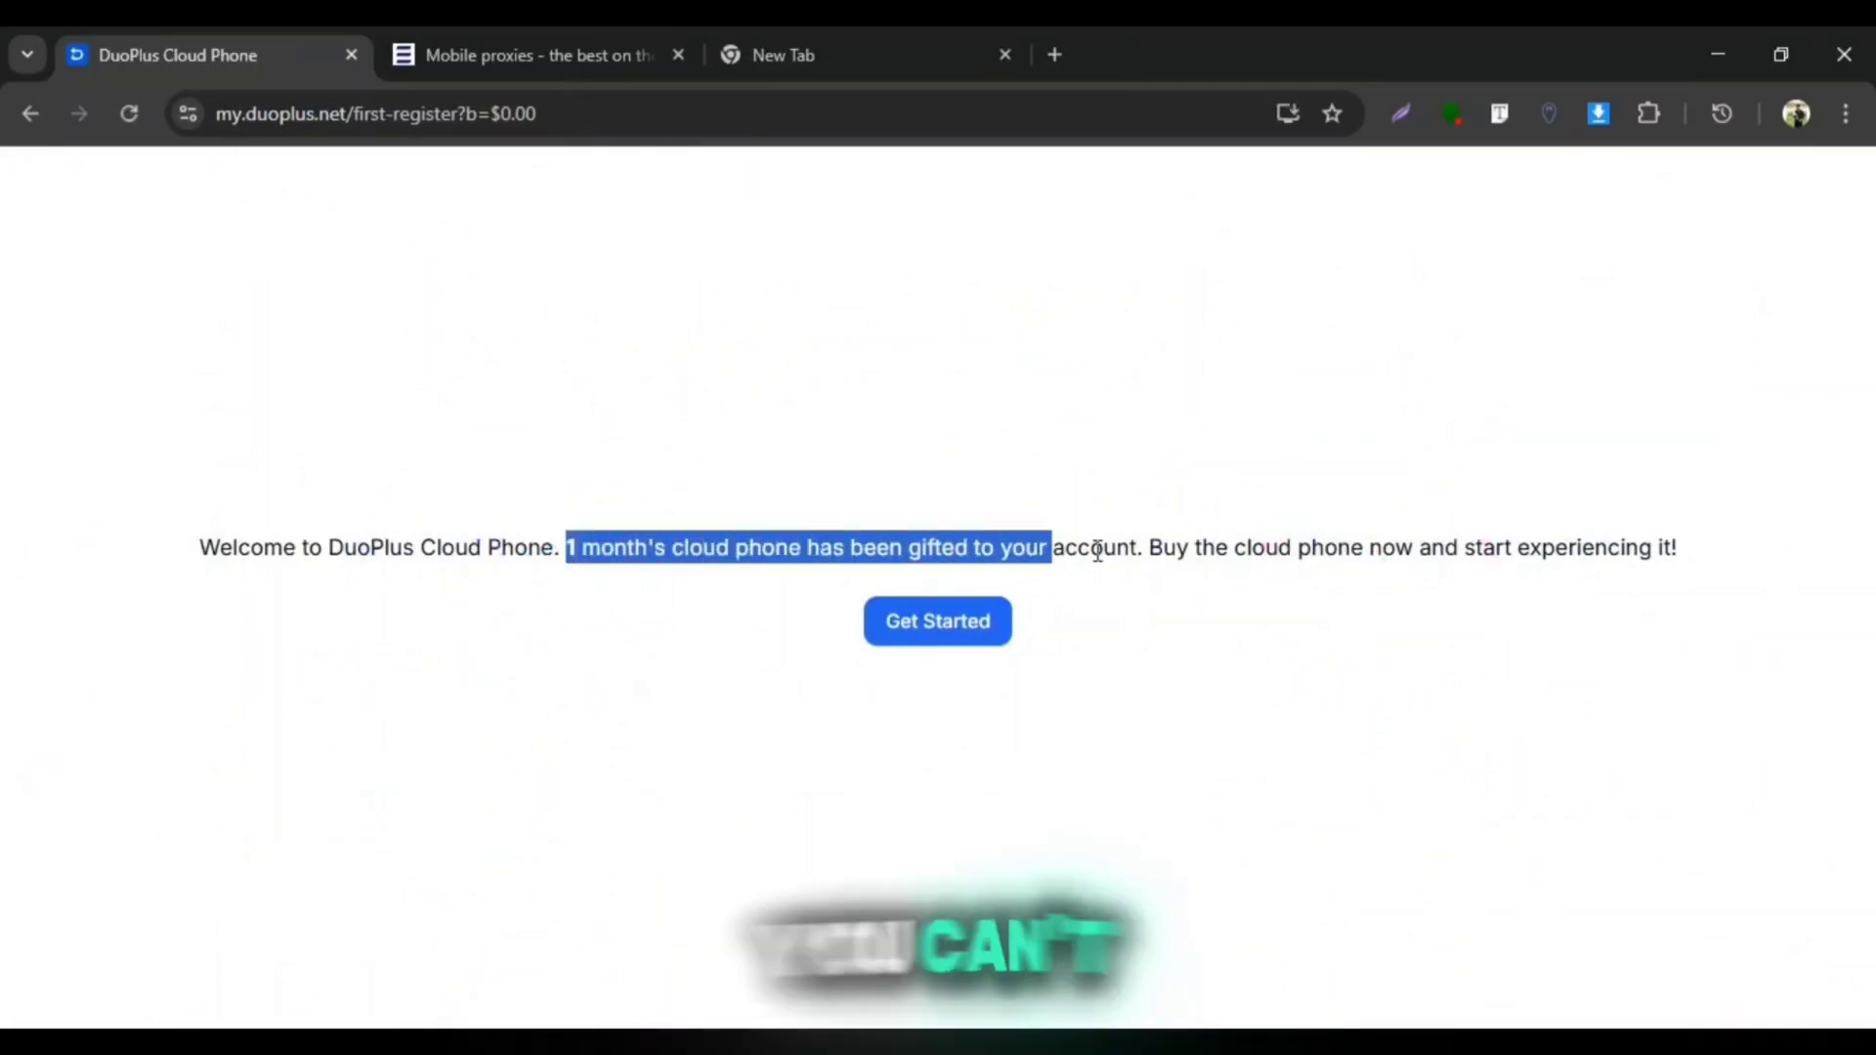
pyautogui.moveTo(1309, 549); pyautogui.dragTo(1203, 545)
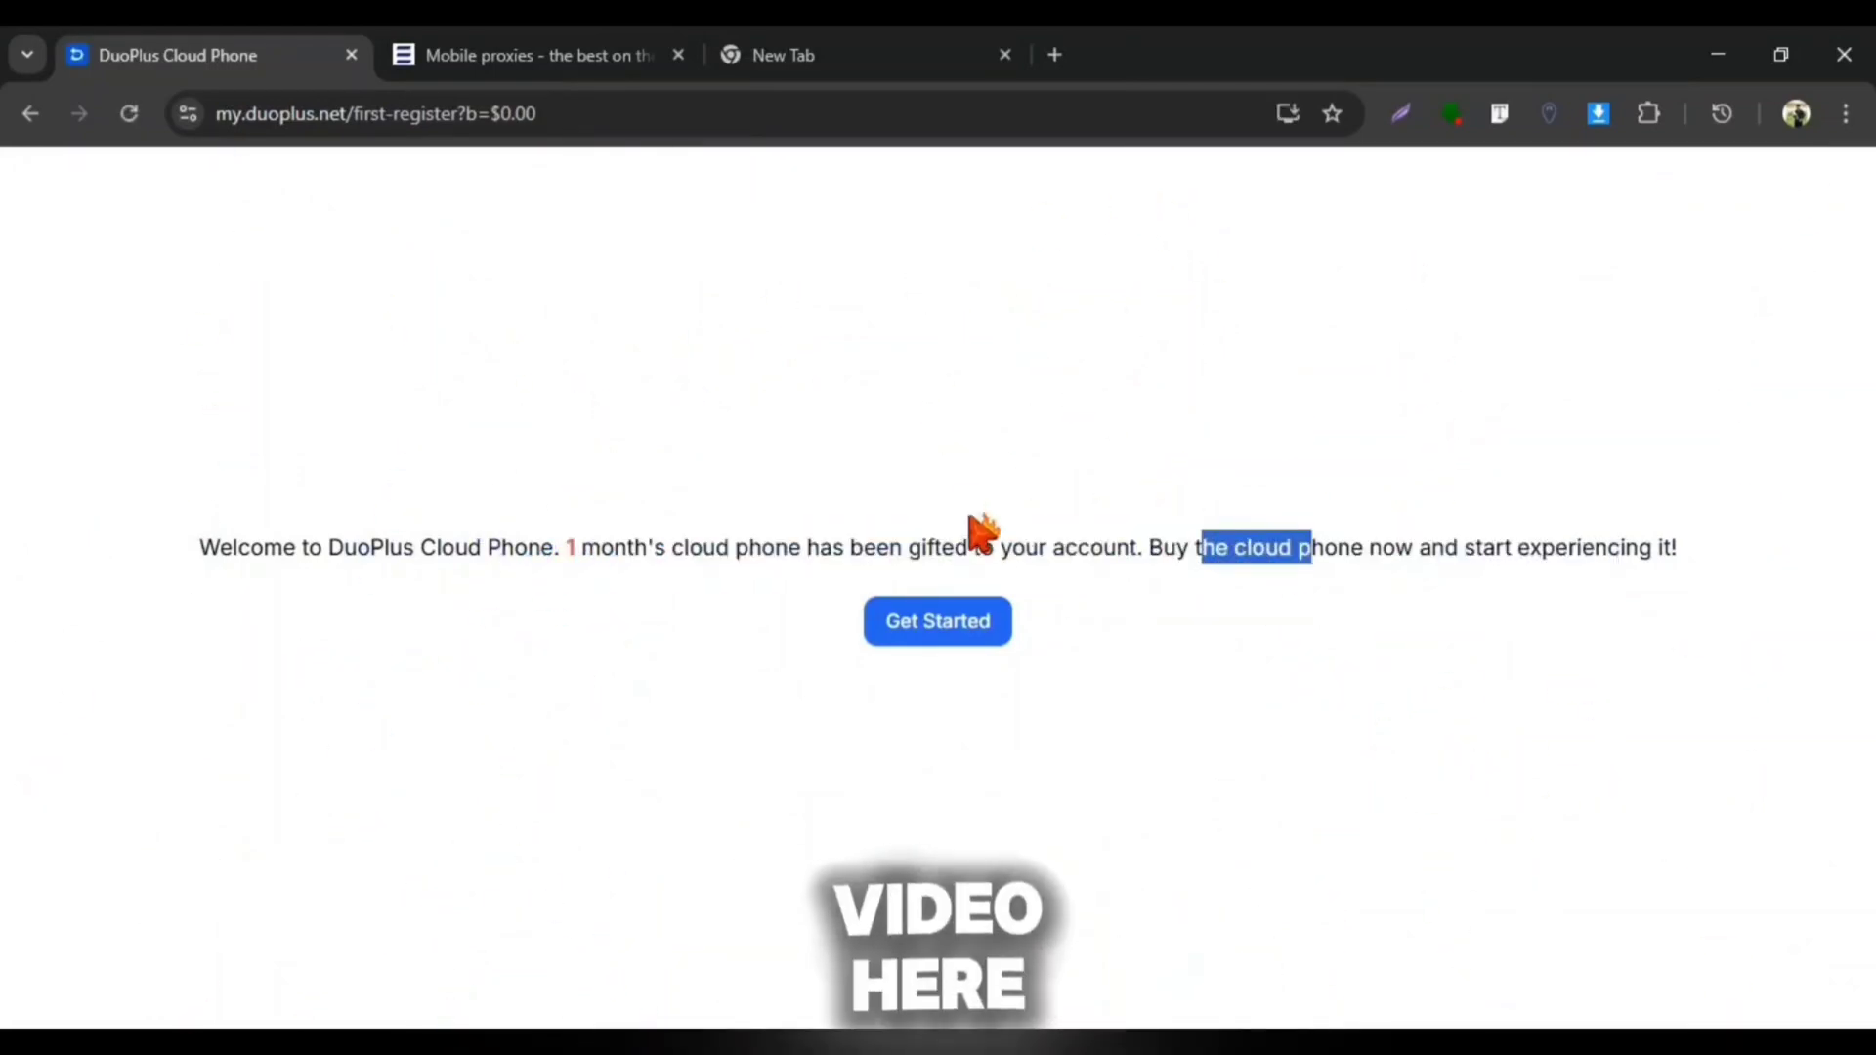
pyautogui.click(1026, 547)
pyautogui.click(943, 625)
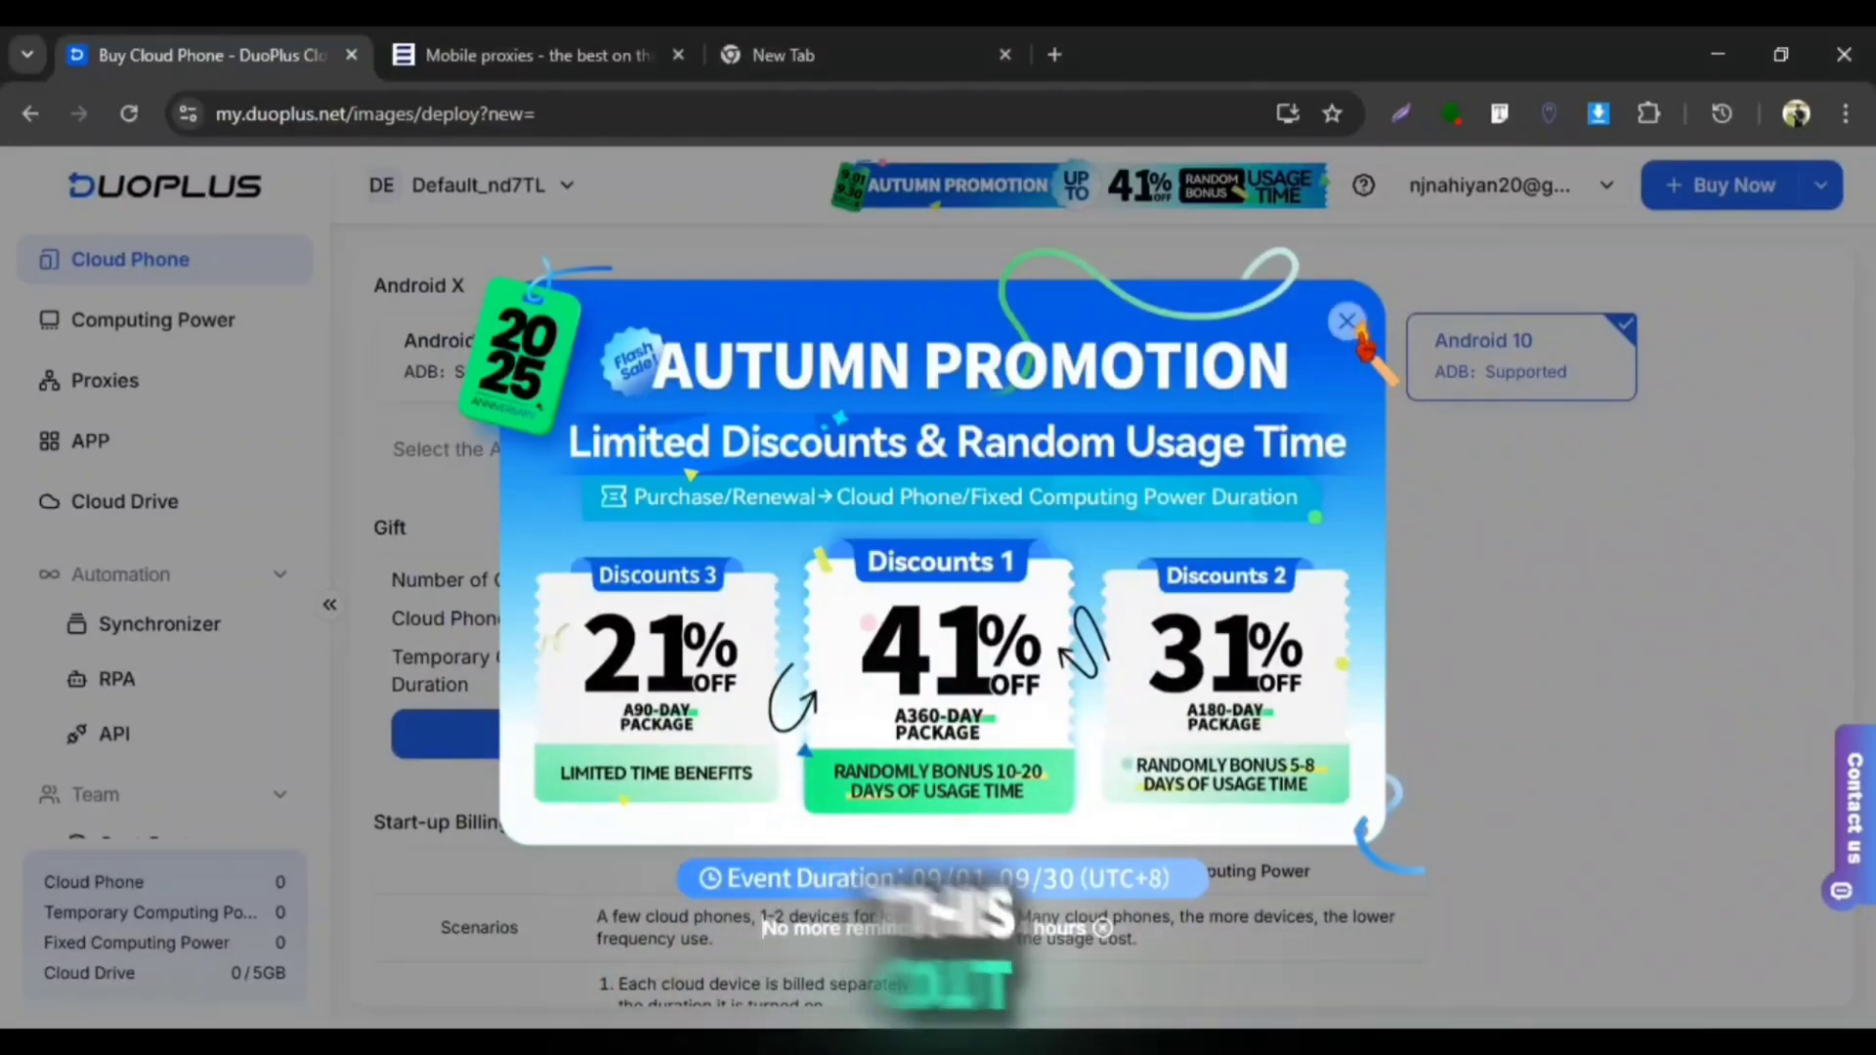
pyautogui.click(1350, 325)
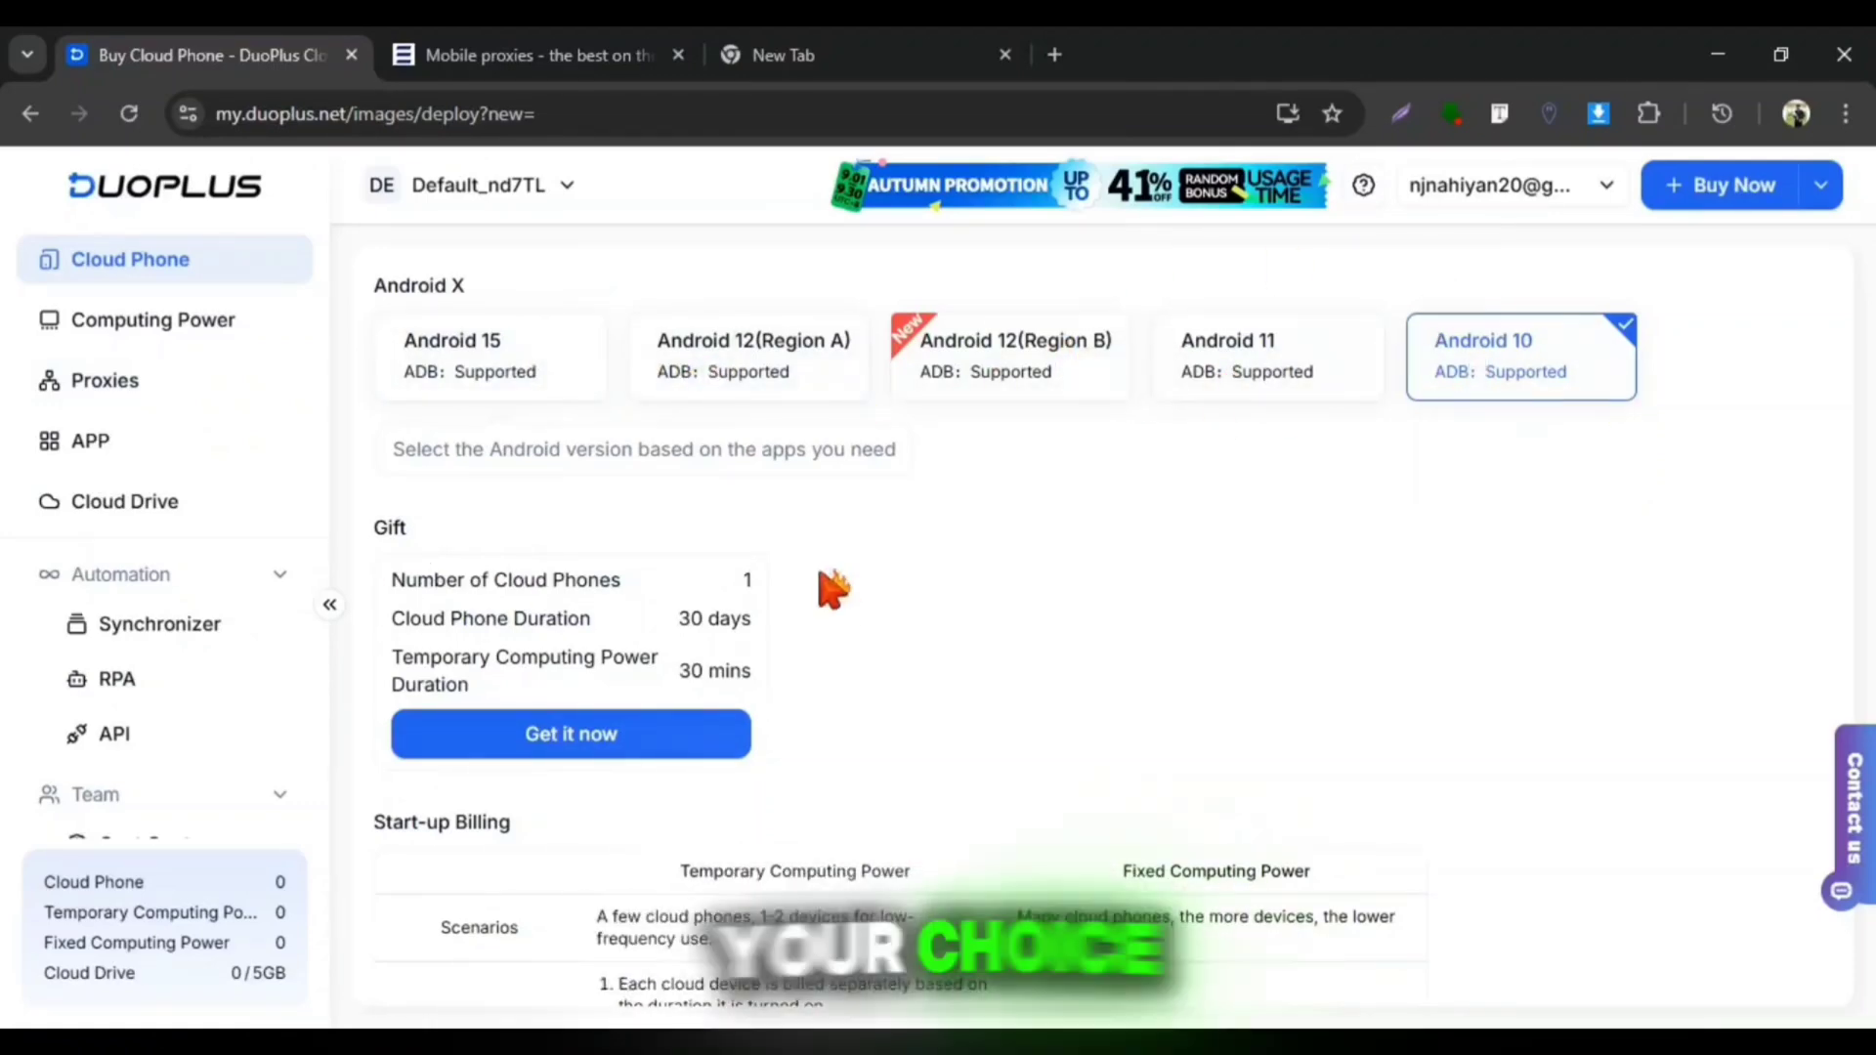
# Step: Examine the start-up billing terms for temporary computing power, including the per-device rate and the gifted duration
pyautogui.scroll(-2, 1224, 697)
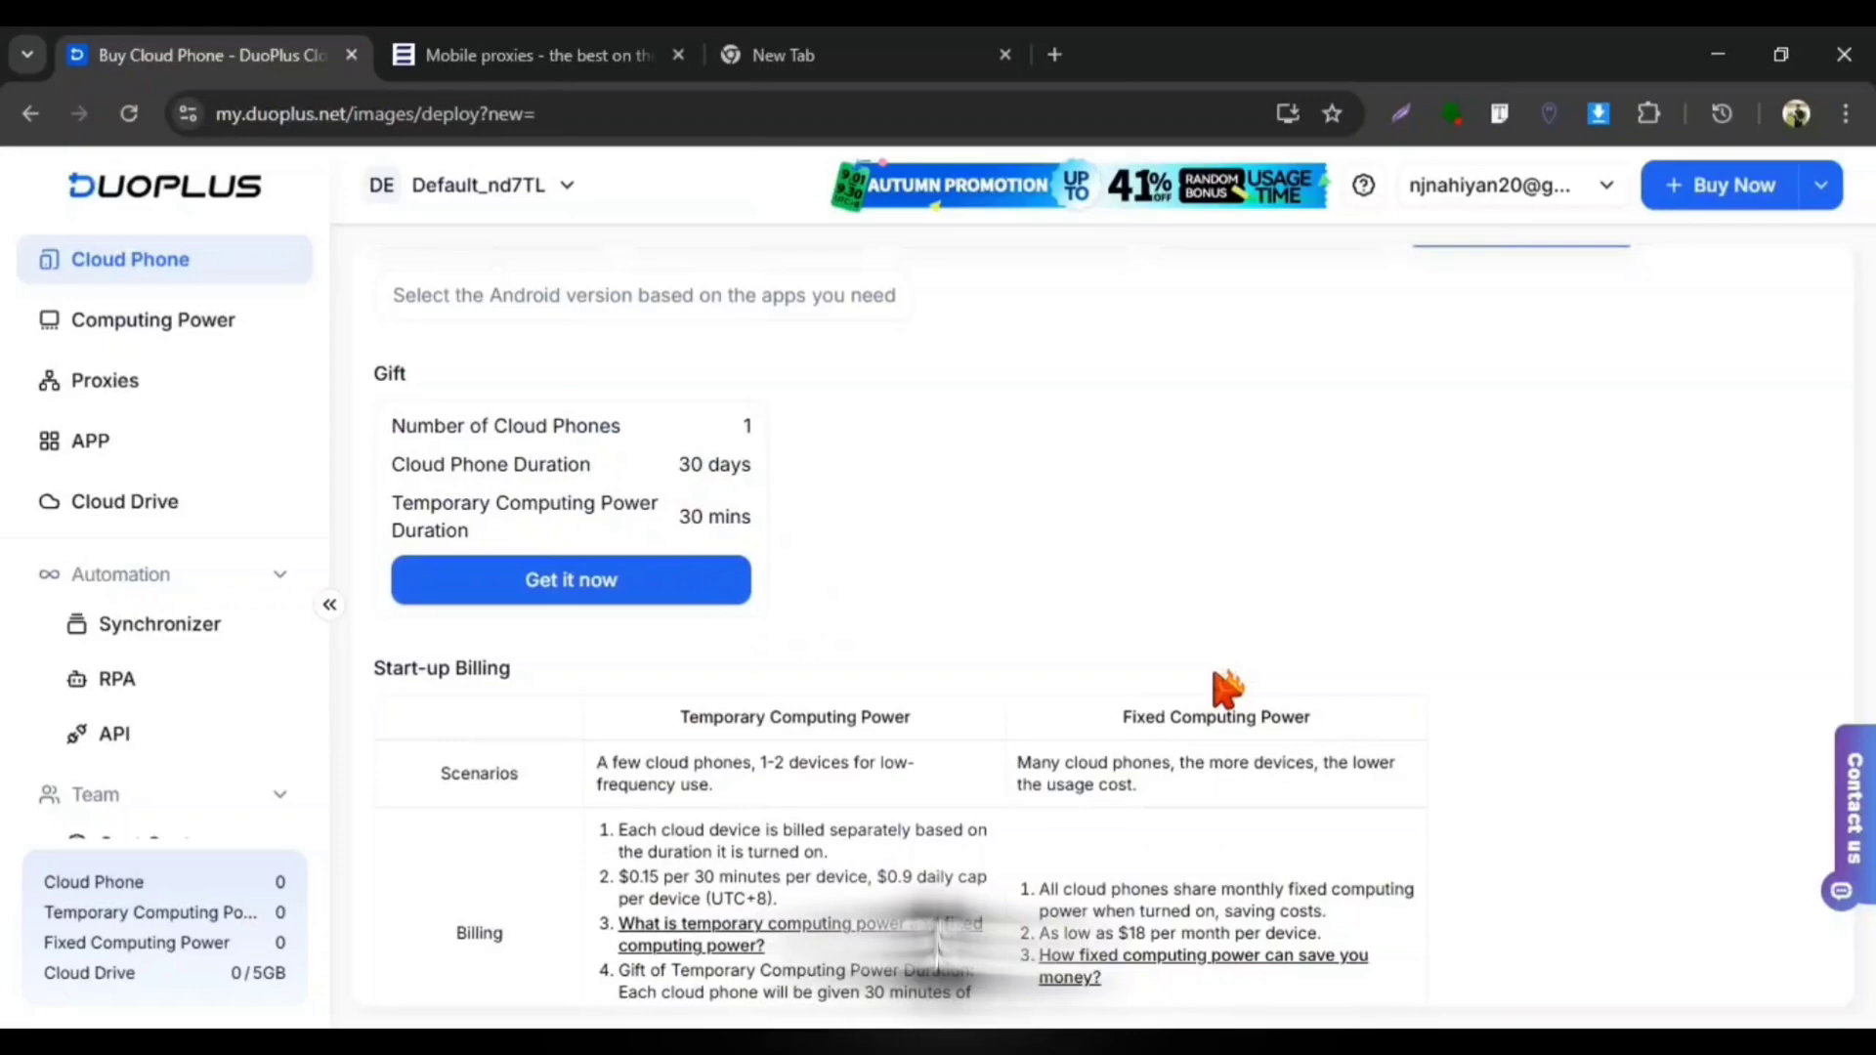
pyautogui.scroll(-1, 1226, 690)
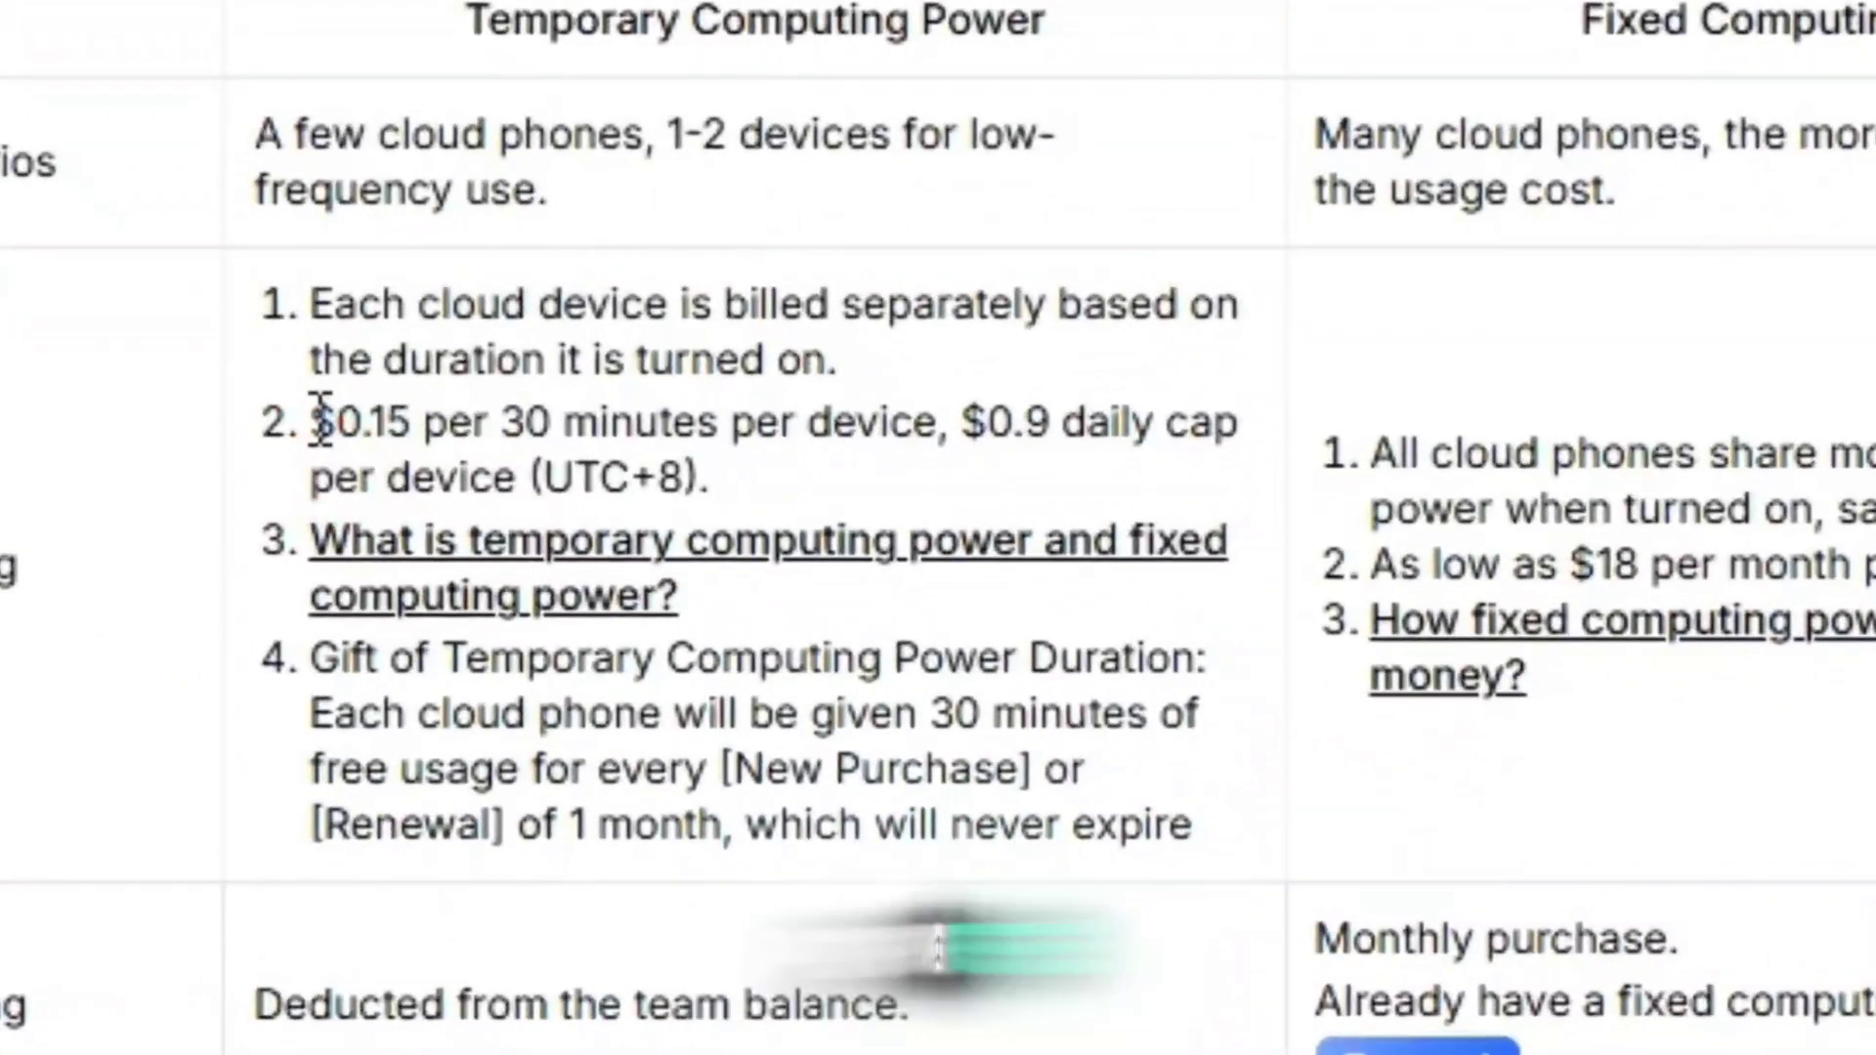
pyautogui.moveTo(619, 758); pyautogui.dragTo(666, 750)
pyautogui.moveTo(427, 408)
pyautogui.mouseDown()
pyautogui.moveTo(1192, 436)
pyautogui.moveTo(1236, 483)
pyautogui.mouseUp()
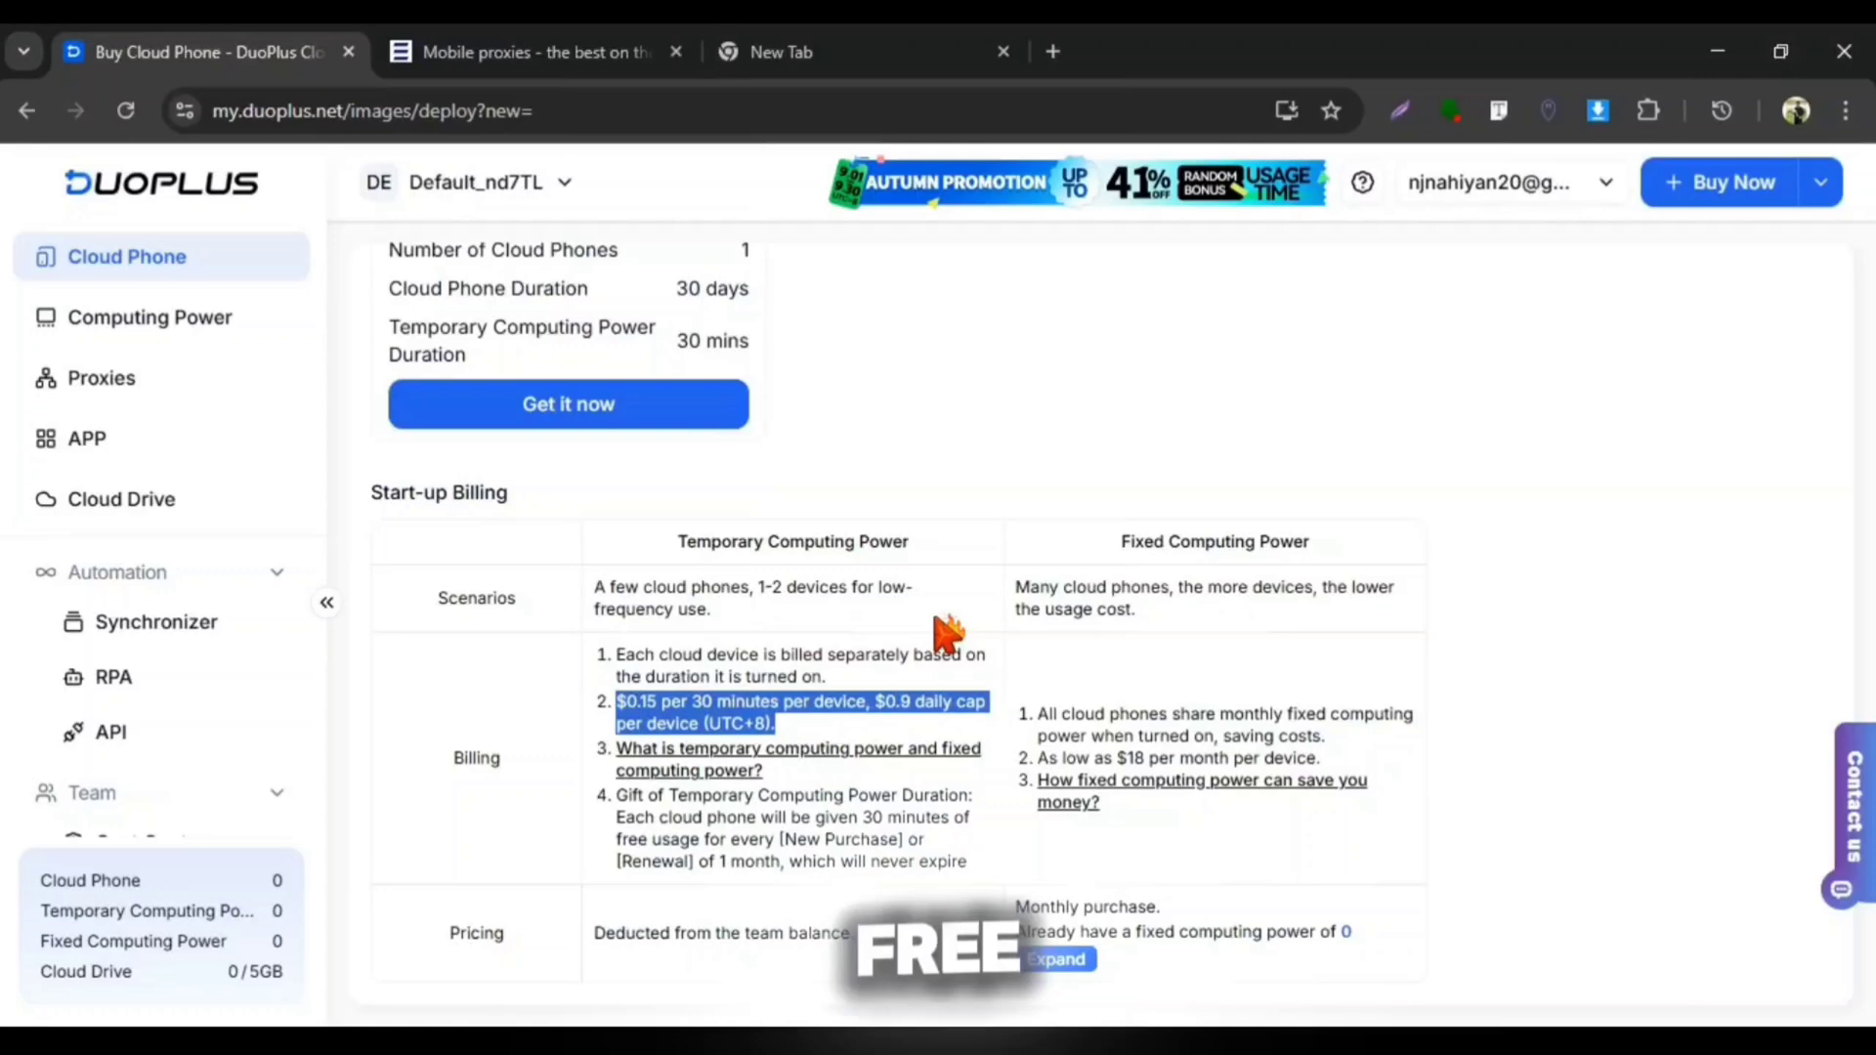
pyautogui.click(938, 618)
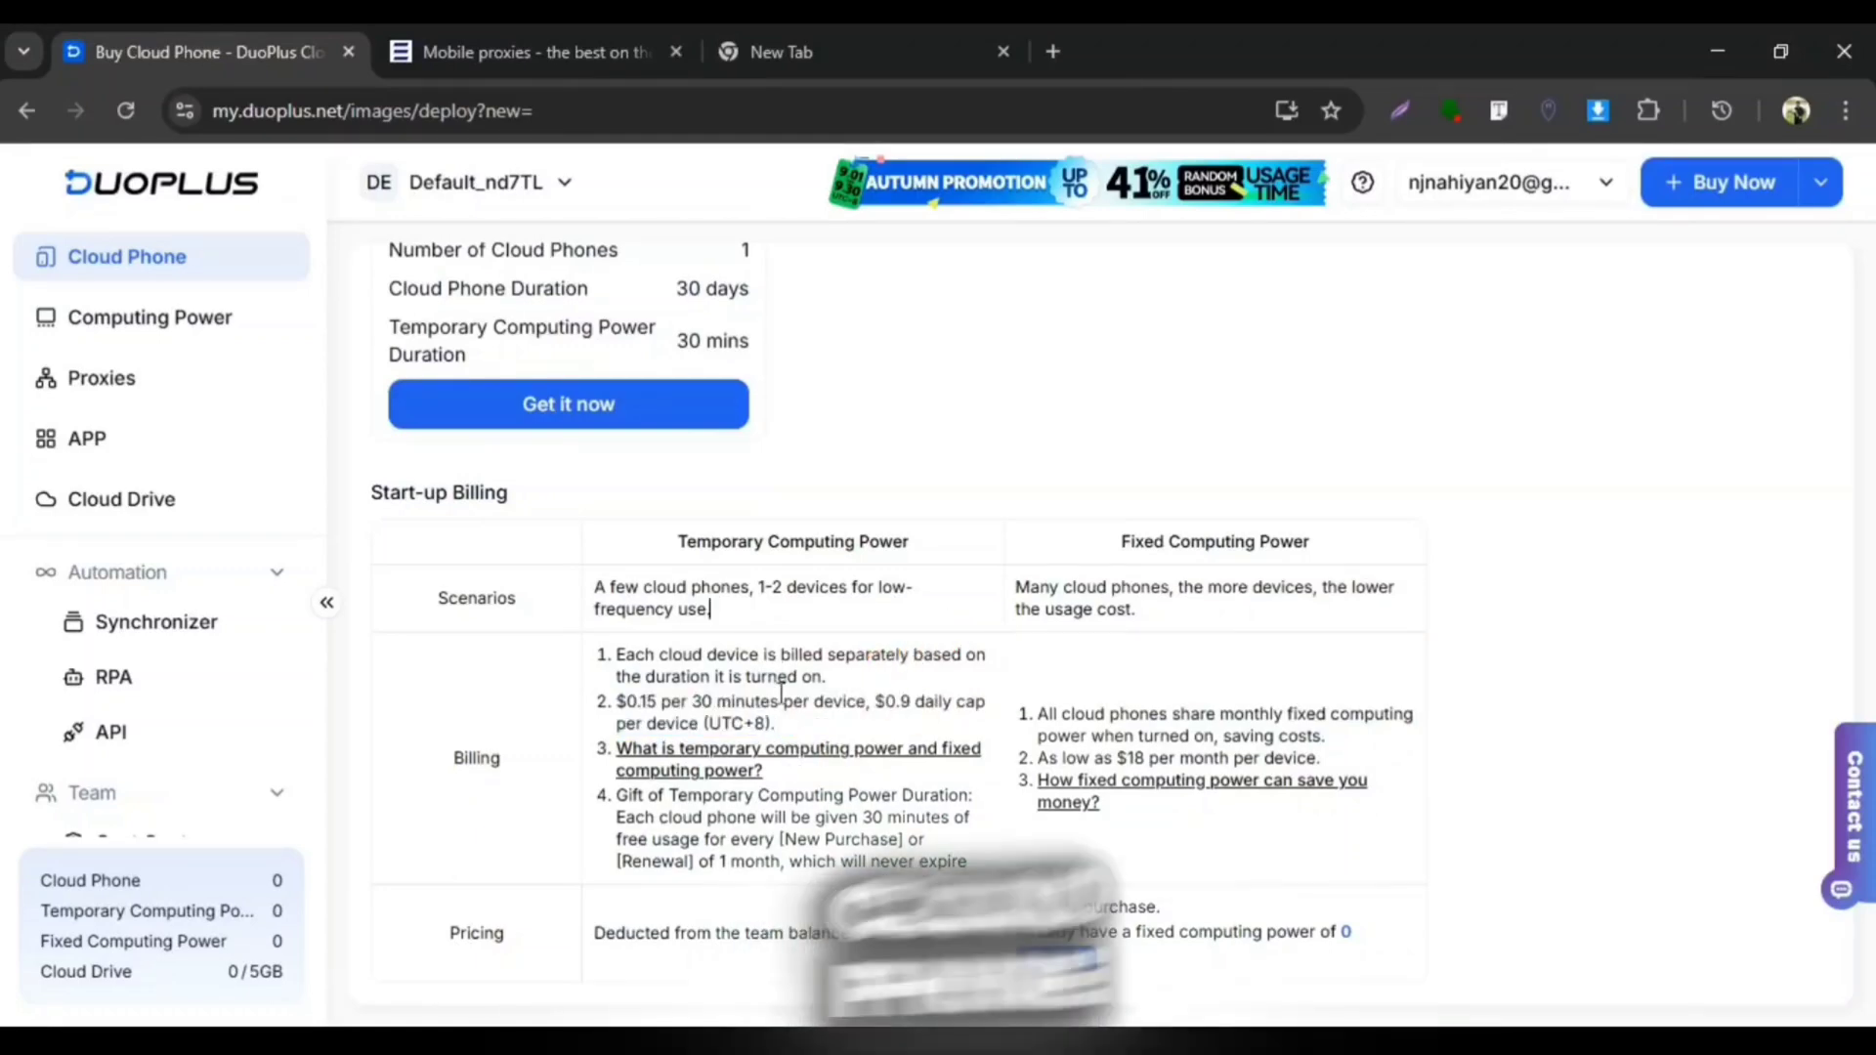
pyautogui.moveTo(617, 795); pyautogui.dragTo(1006, 874)
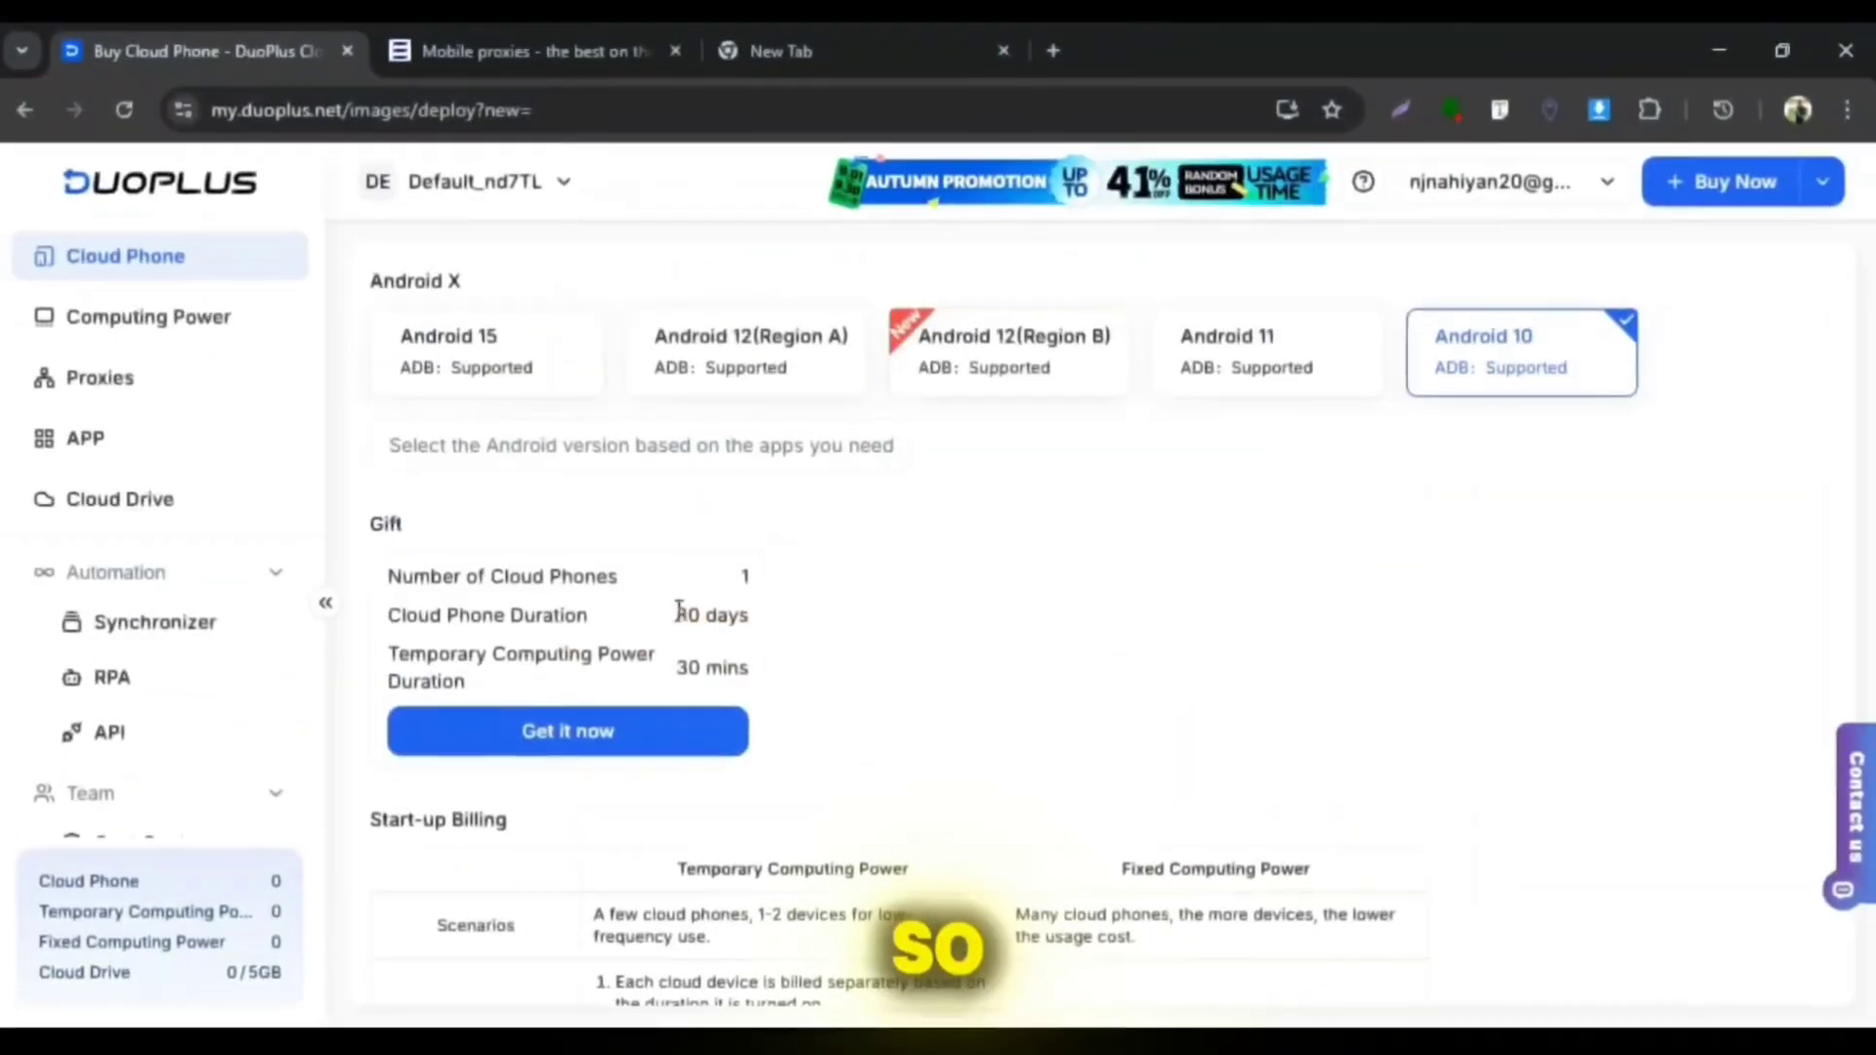
# Step: Claim the gifted 30-day cloud phone with Android 12 (Region B)
pyautogui.moveTo(676, 611); pyautogui.dragTo(744, 667)
pyautogui.click(823, 658)
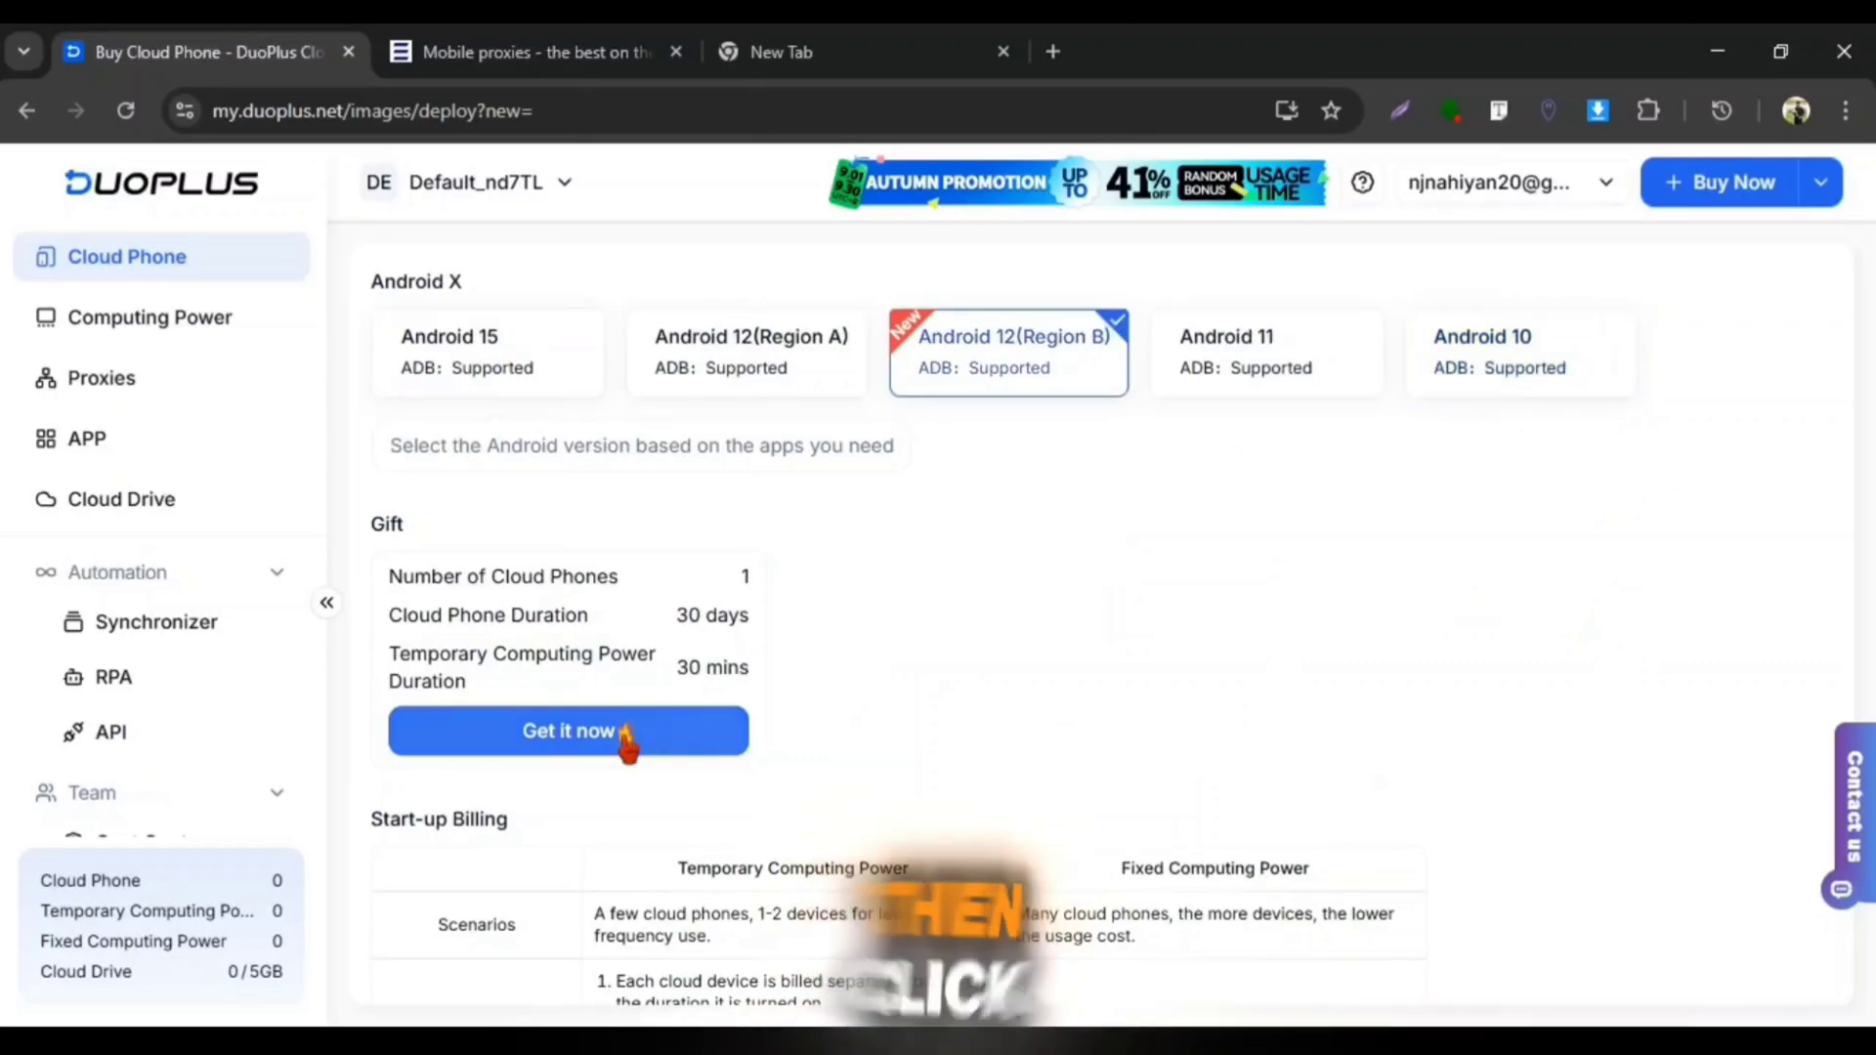
pyautogui.click(607, 728)
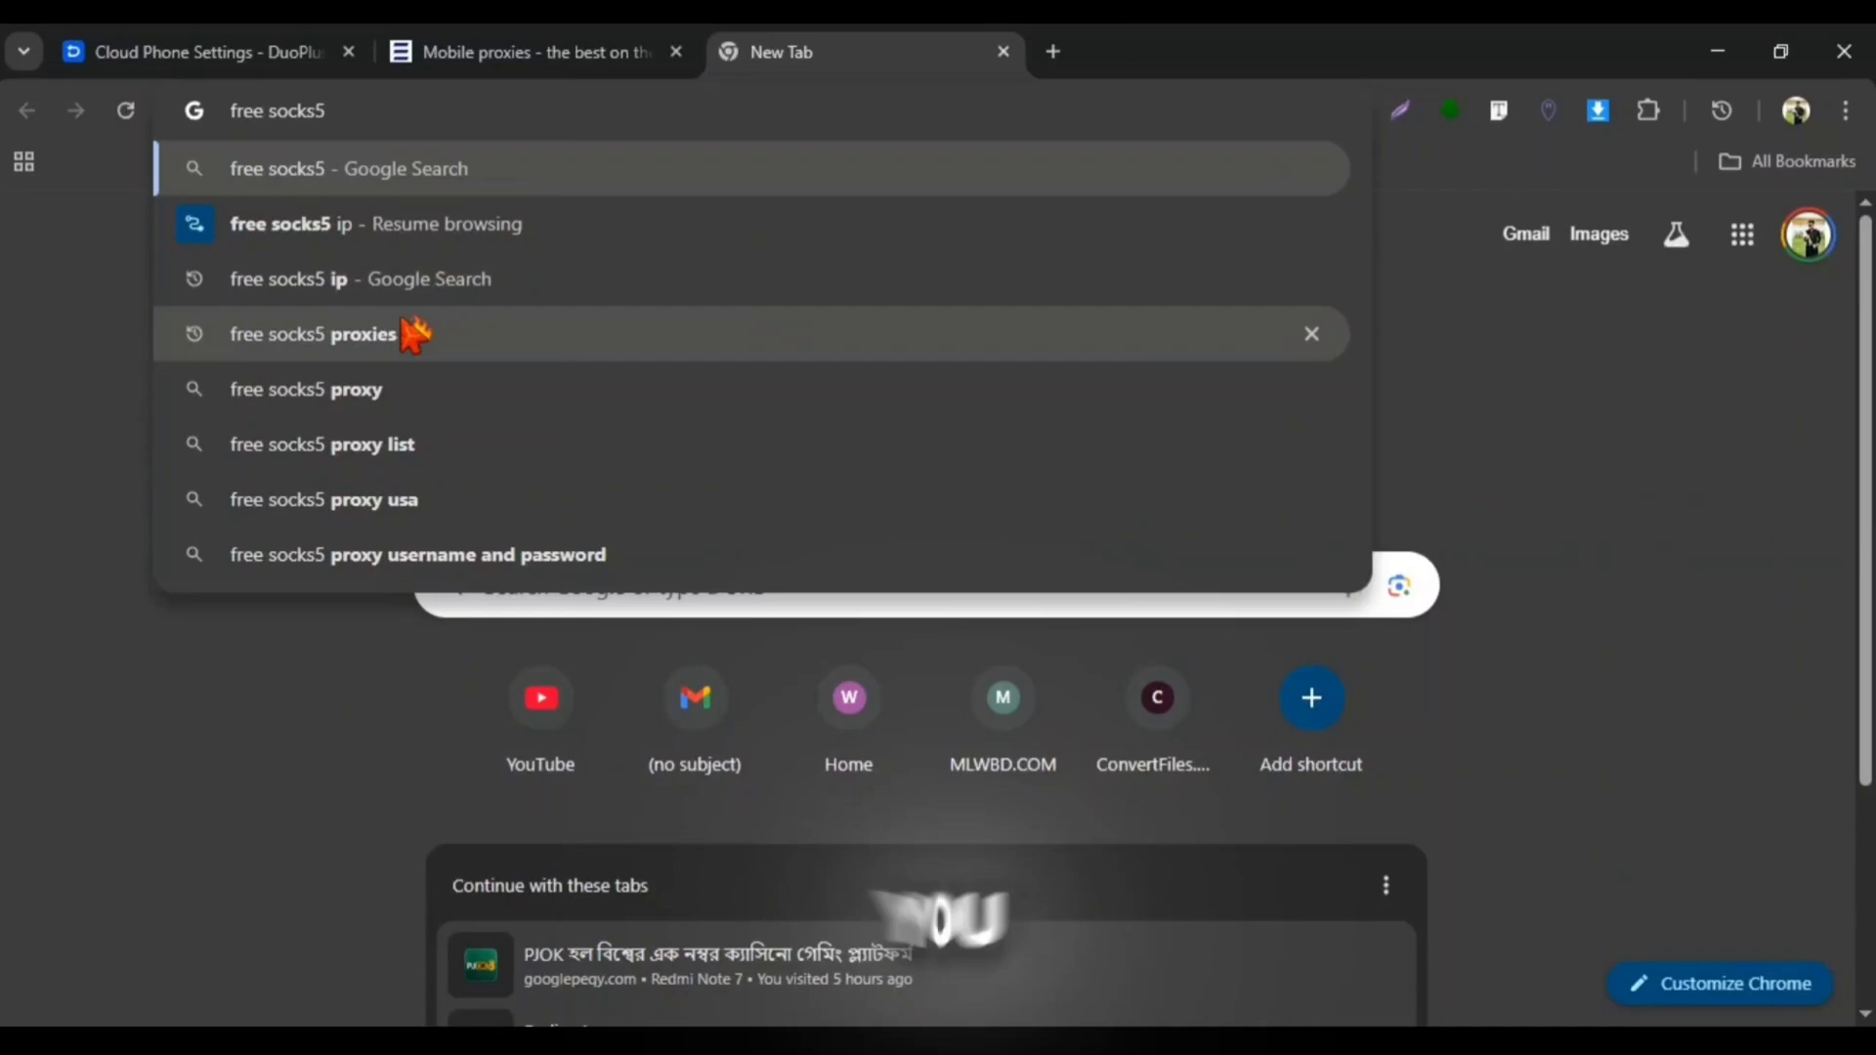
# Step: Search Google for free socks5 proxies and look through the results
pyautogui.click(410, 331)
pyautogui.scroll(-7, 356, 553)
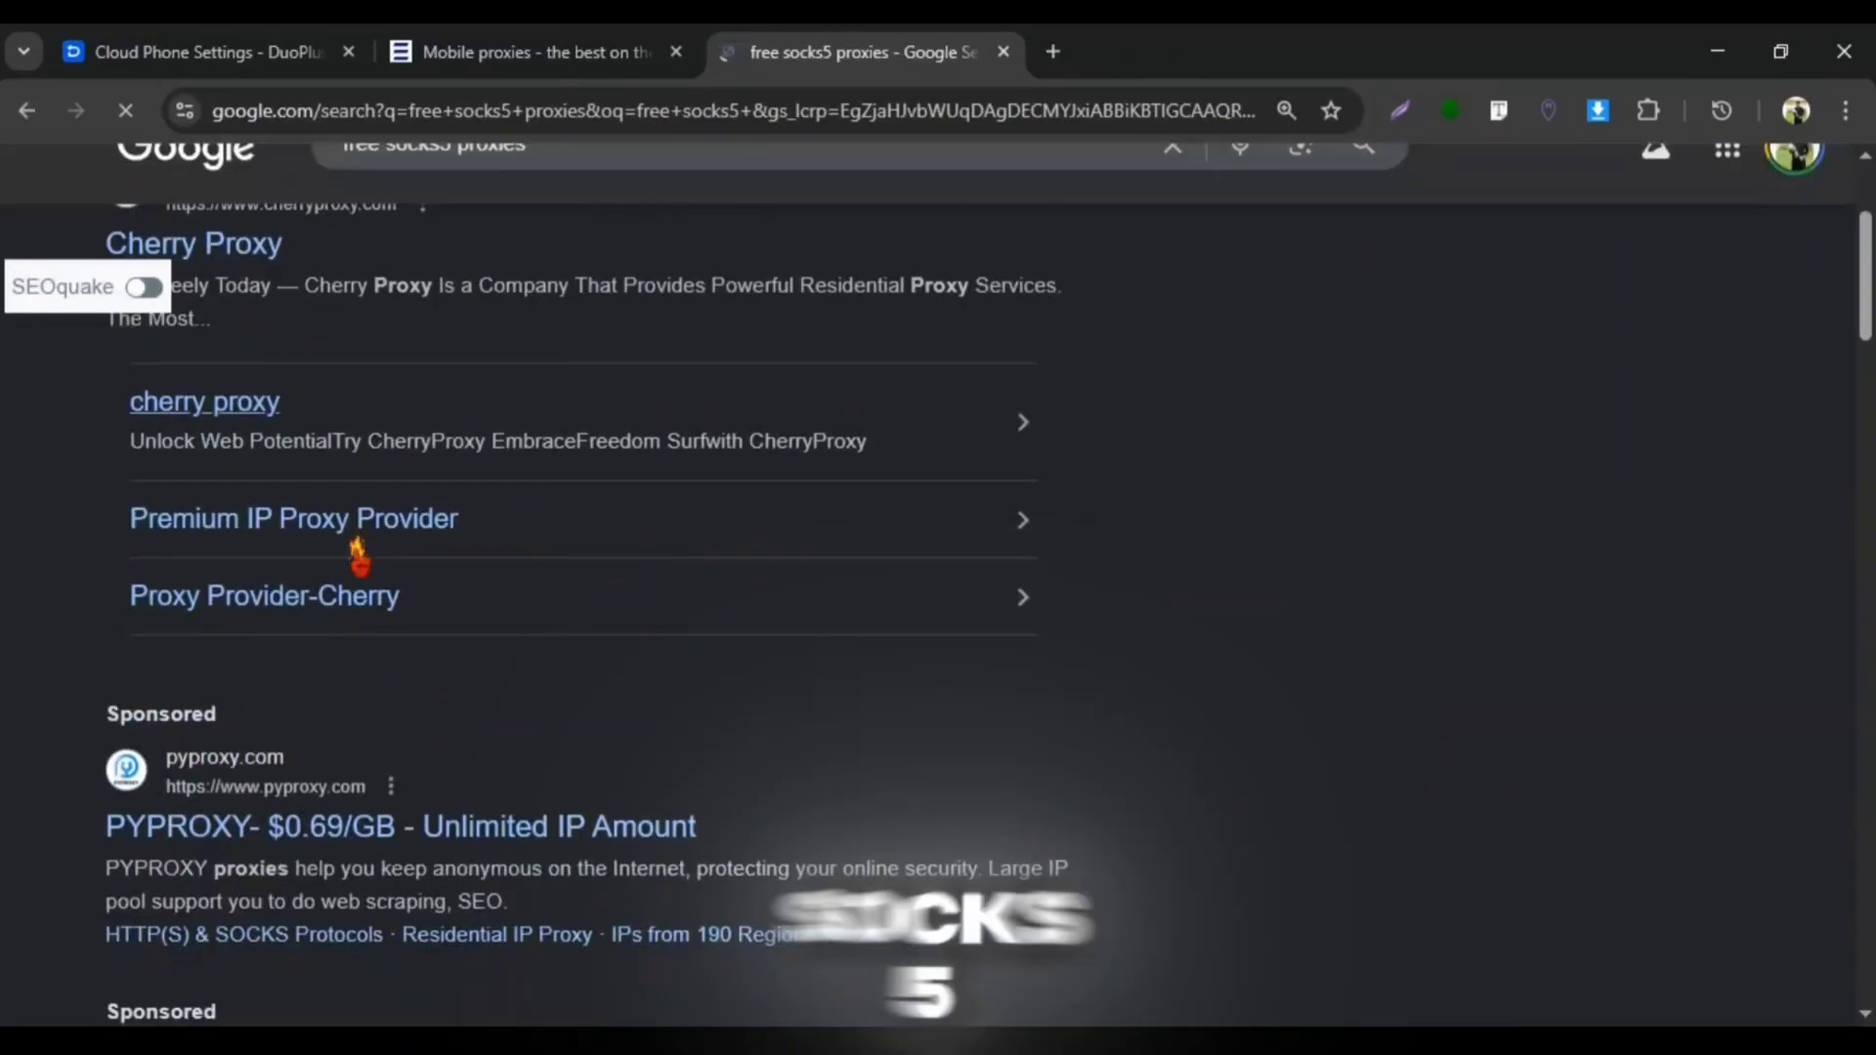
pyautogui.scroll(-20, 359, 536)
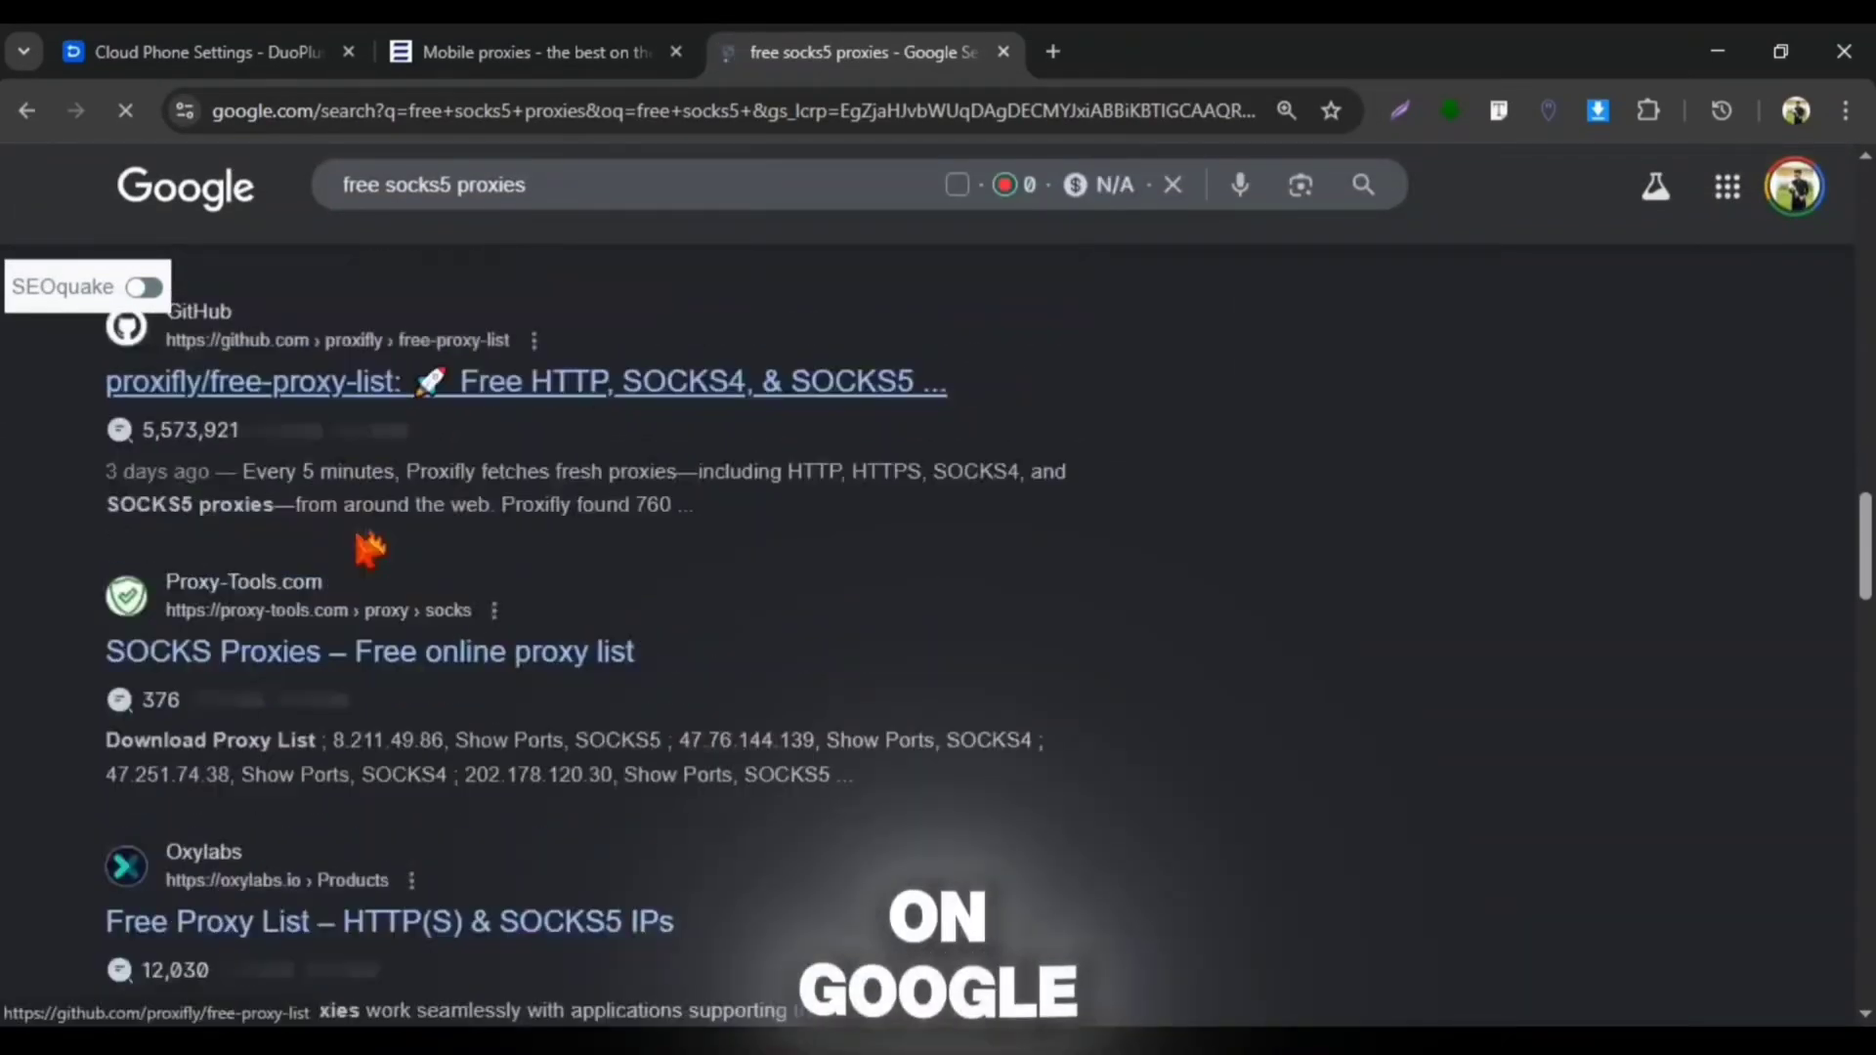
pyautogui.scroll(-15, 358, 547)
pyautogui.scroll(15, 357, 536)
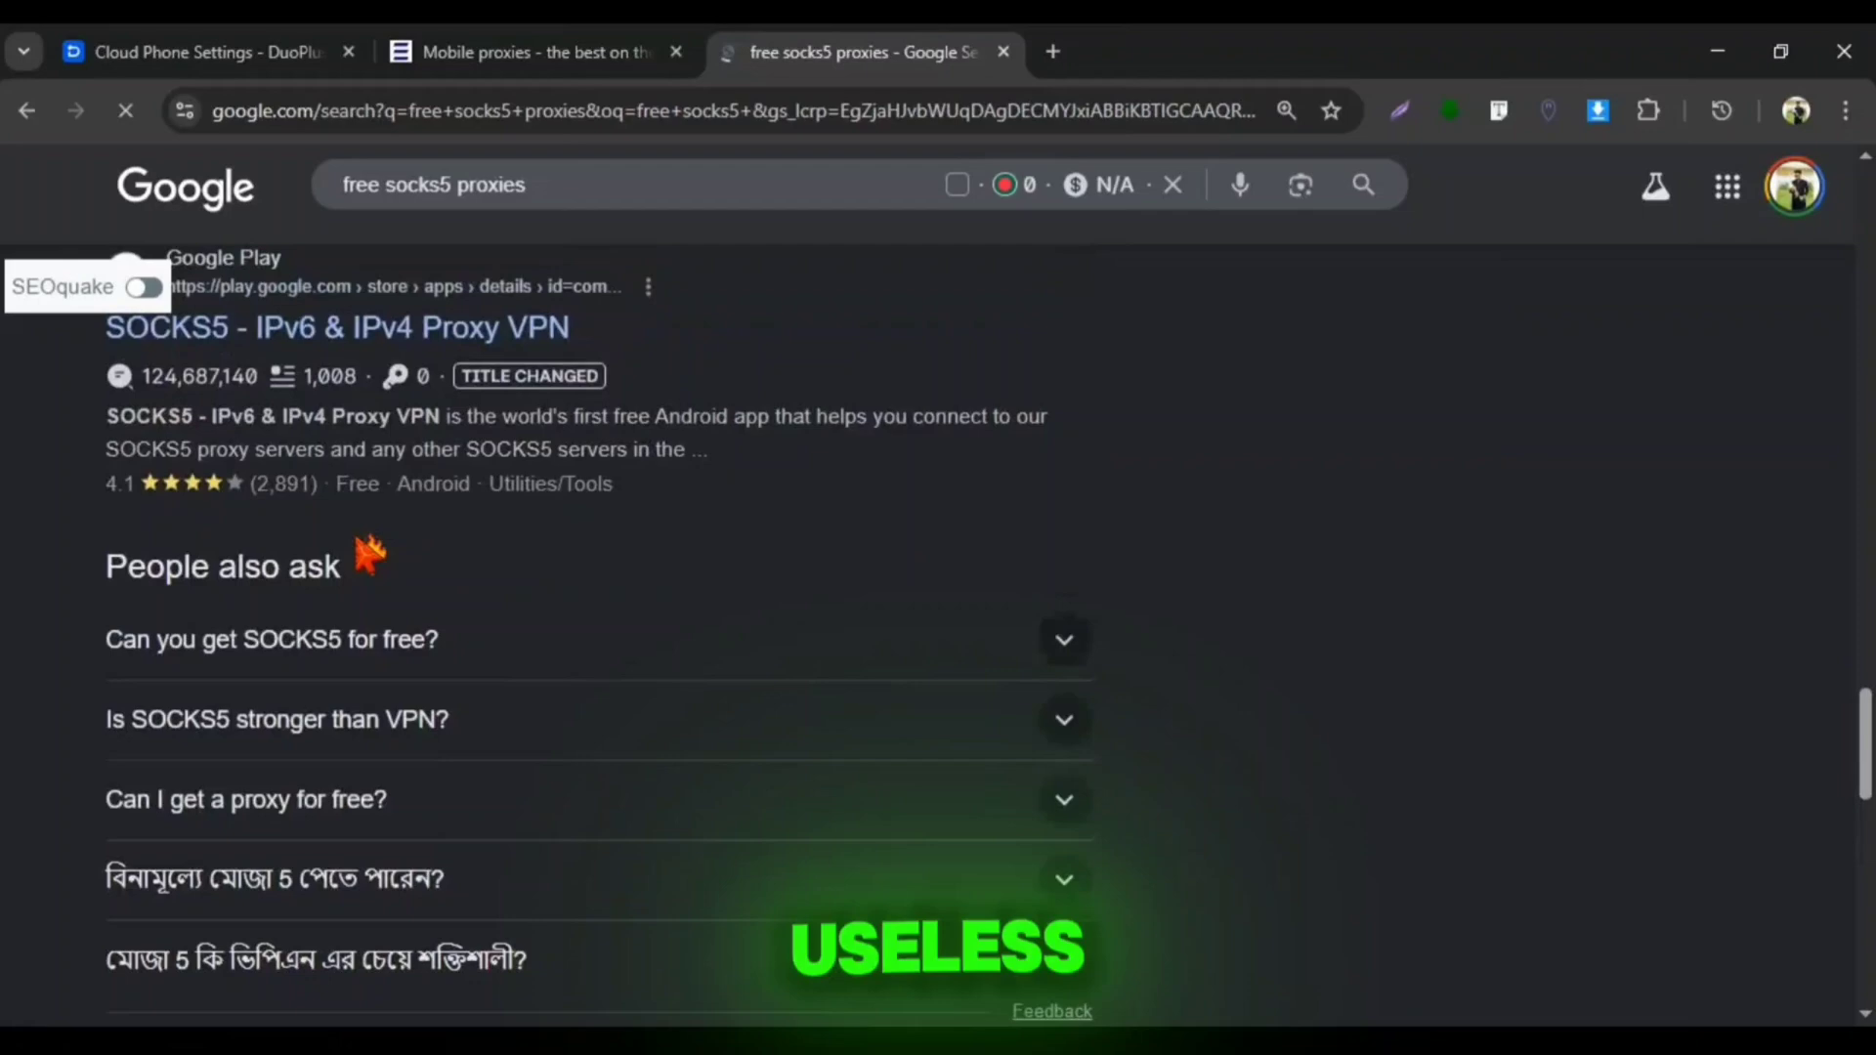
pyautogui.scroll(-8, 361, 549)
pyautogui.scroll(2, 470, 363)
# Step: Switch to the KeyProxy website and review its mobile proxy features, monthly plan and payment options
pyautogui.click(552, 59)
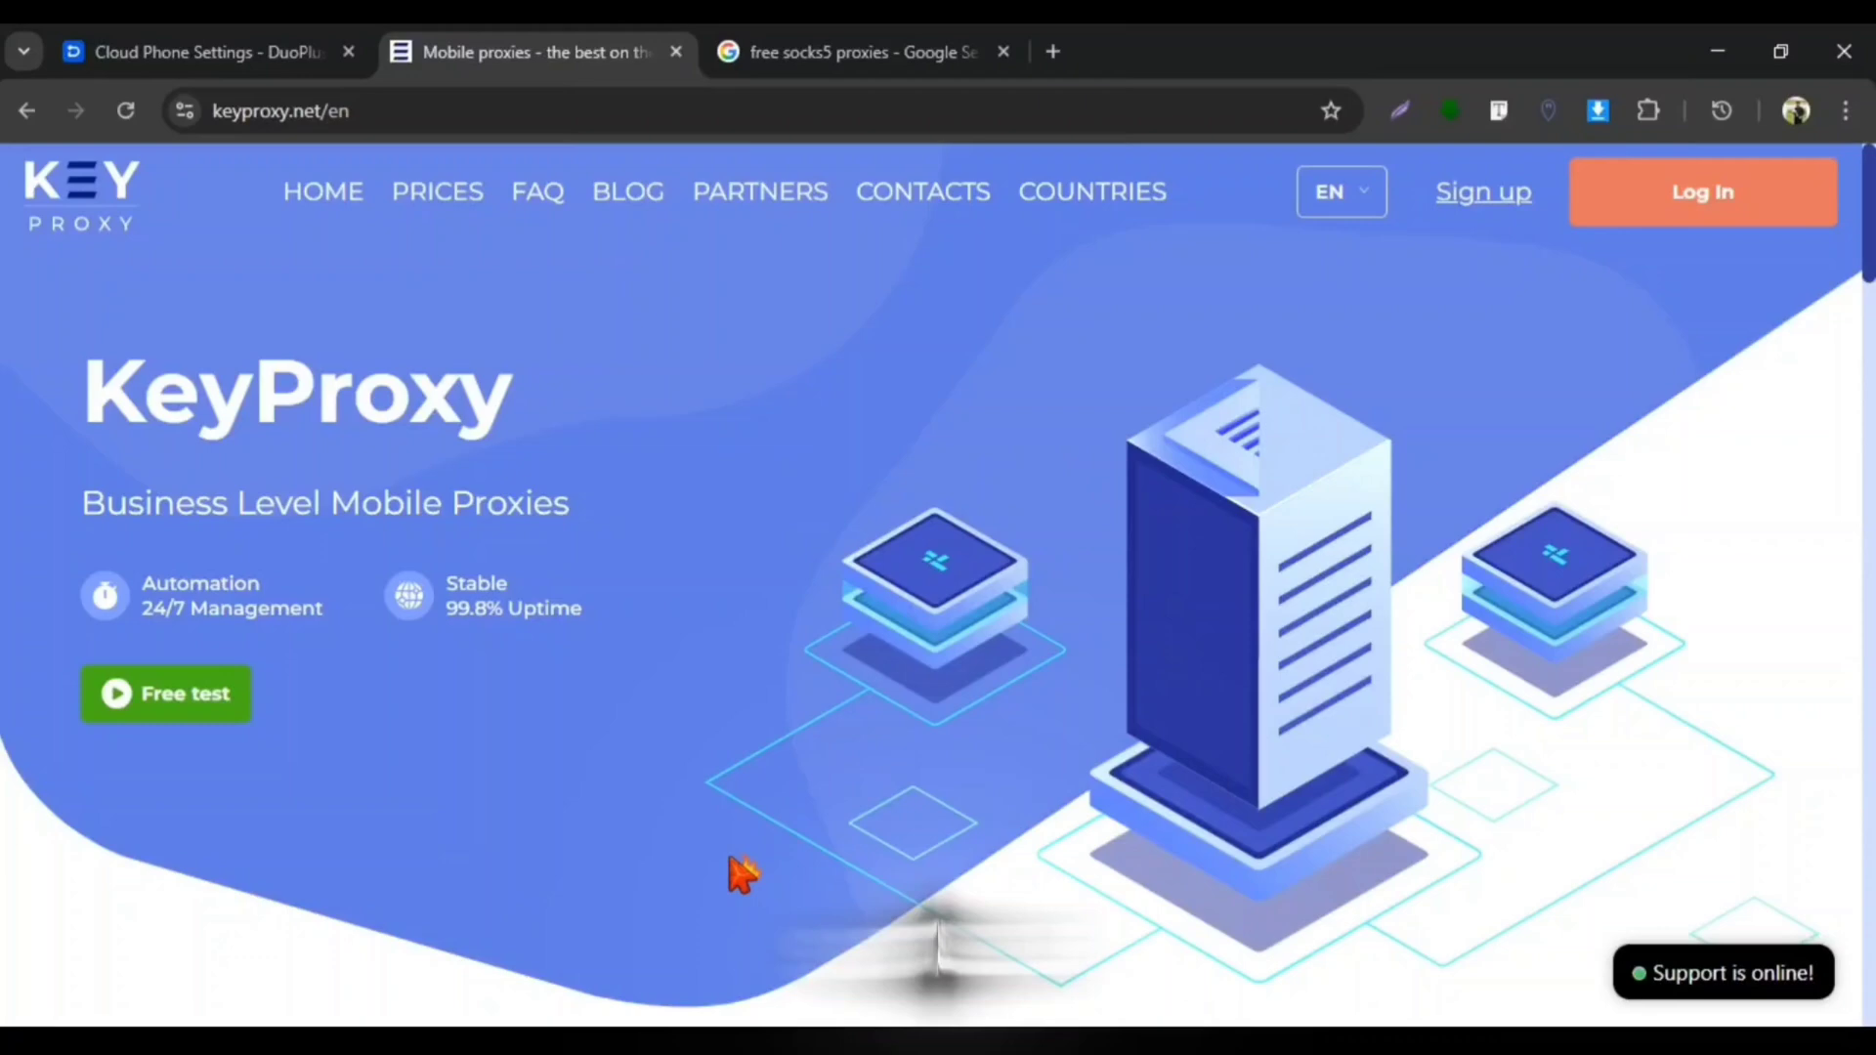
pyautogui.moveTo(151, 579); pyautogui.dragTo(337, 648)
pyautogui.click(432, 817)
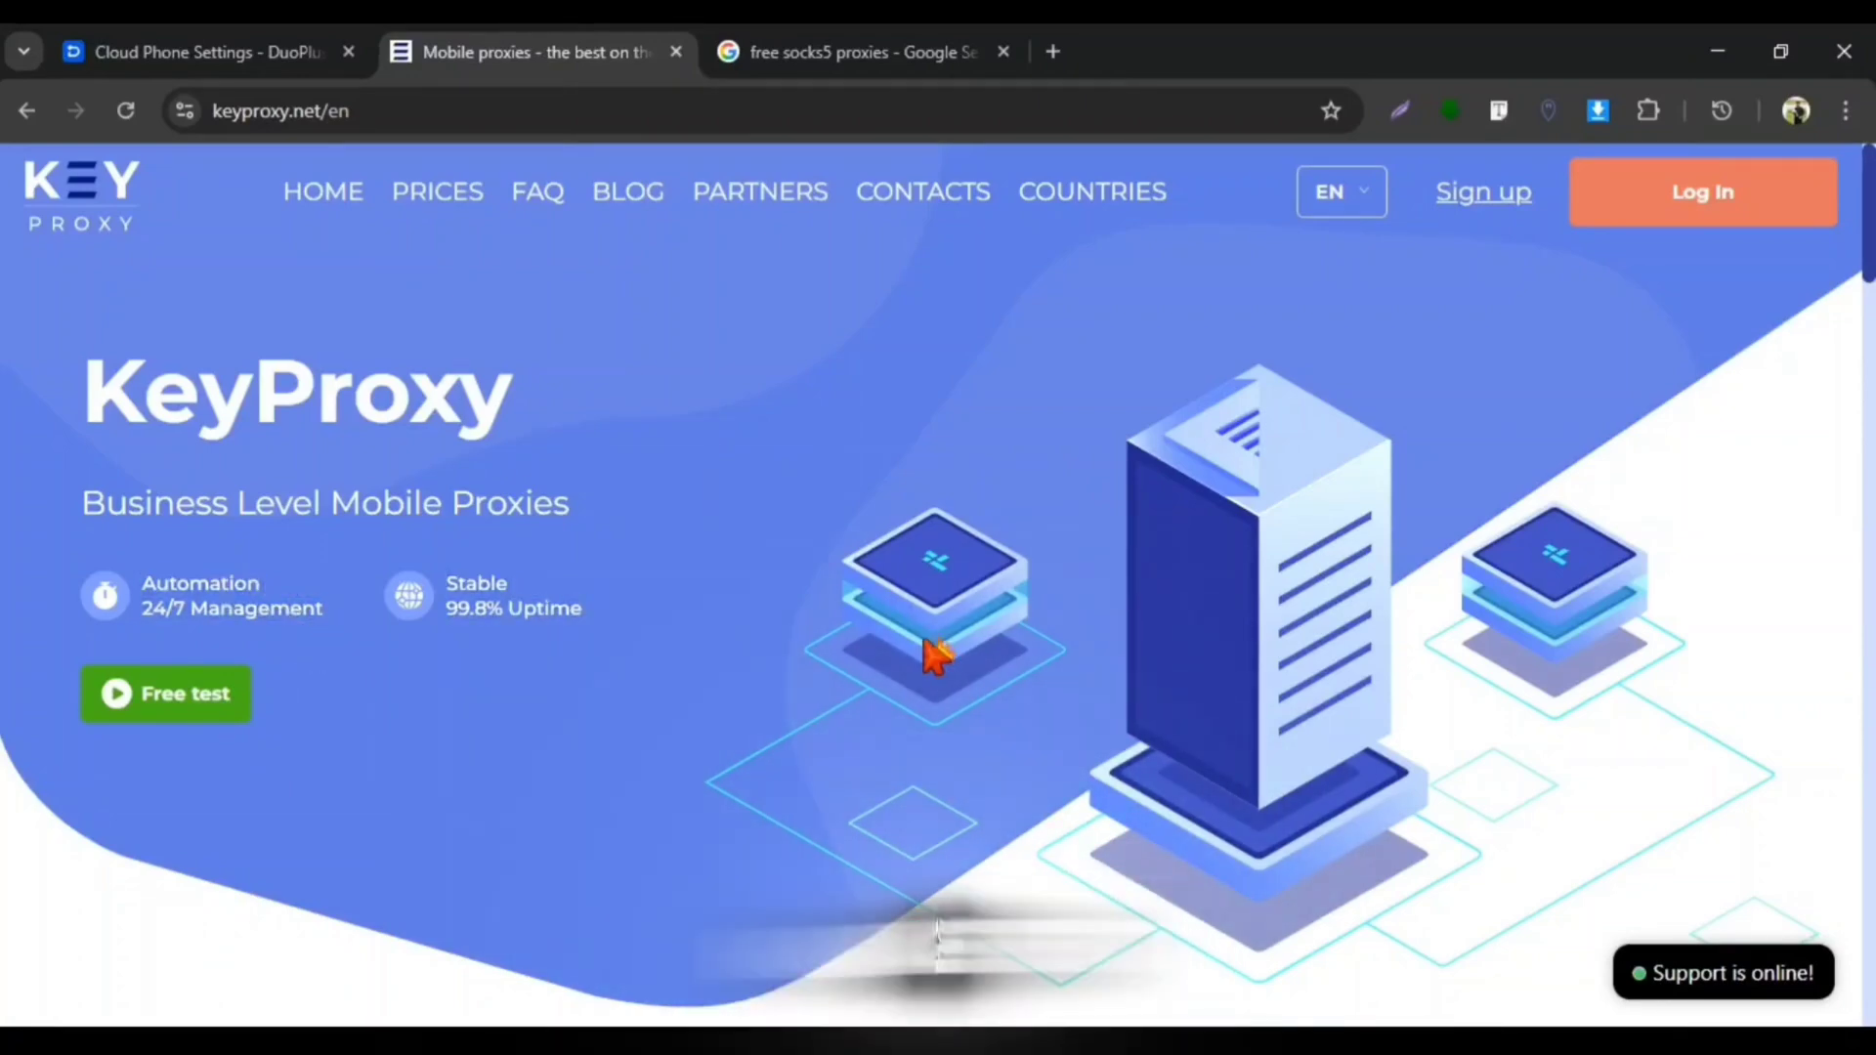
pyautogui.scroll(-12, 1377, 565)
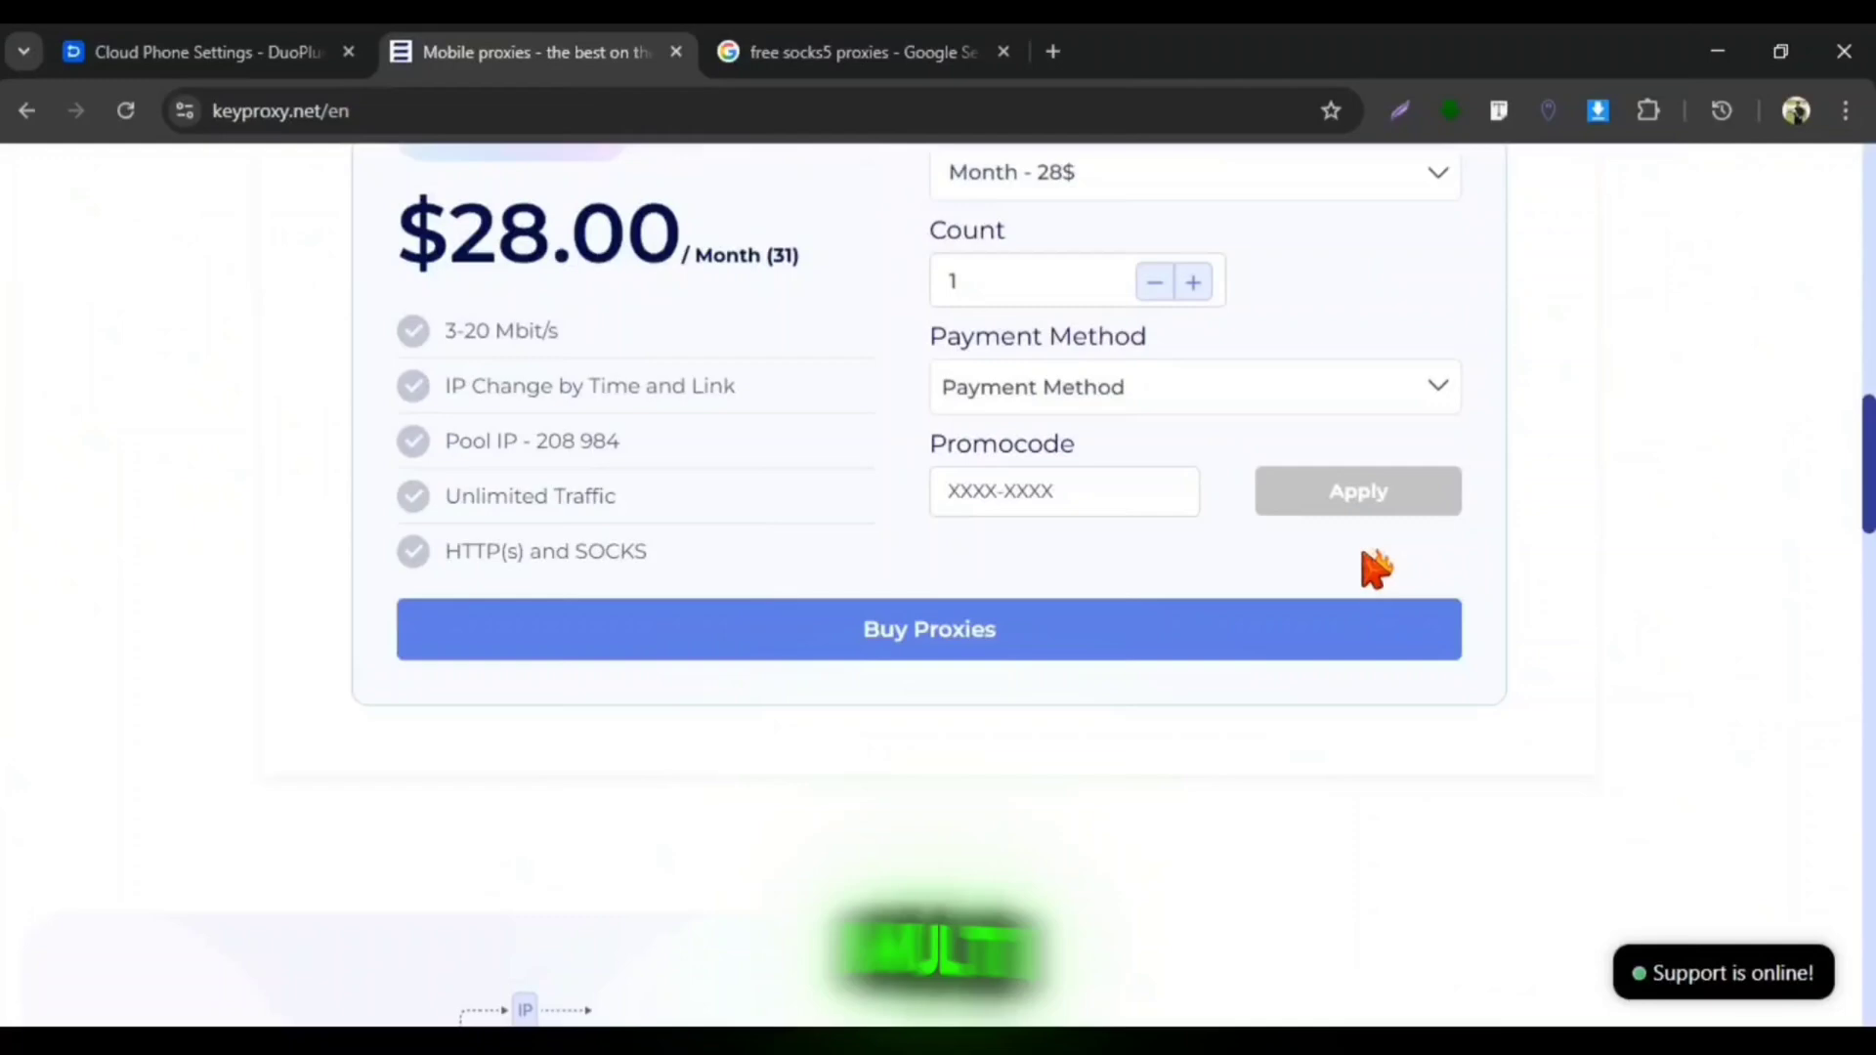
pyautogui.scroll(3, 1143, 733)
pyautogui.scroll(-15, 937, 987)
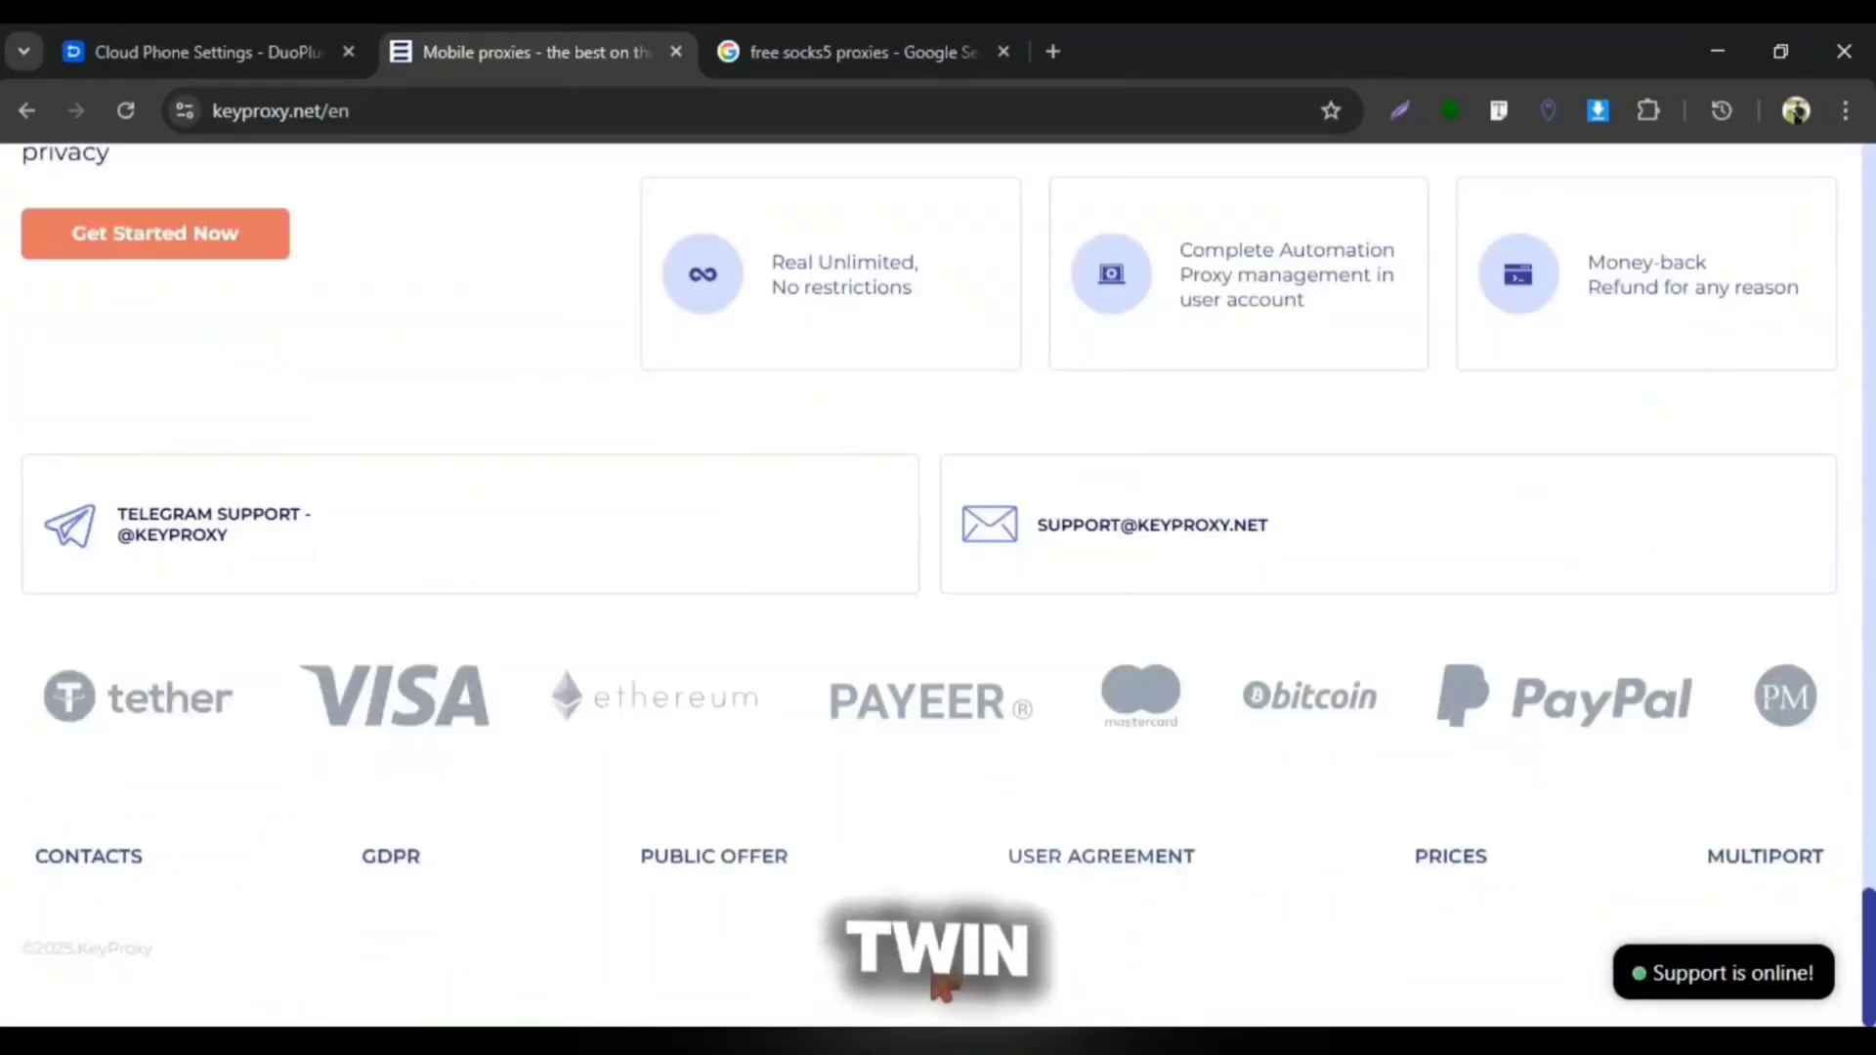
pyautogui.scroll(15, 941, 987)
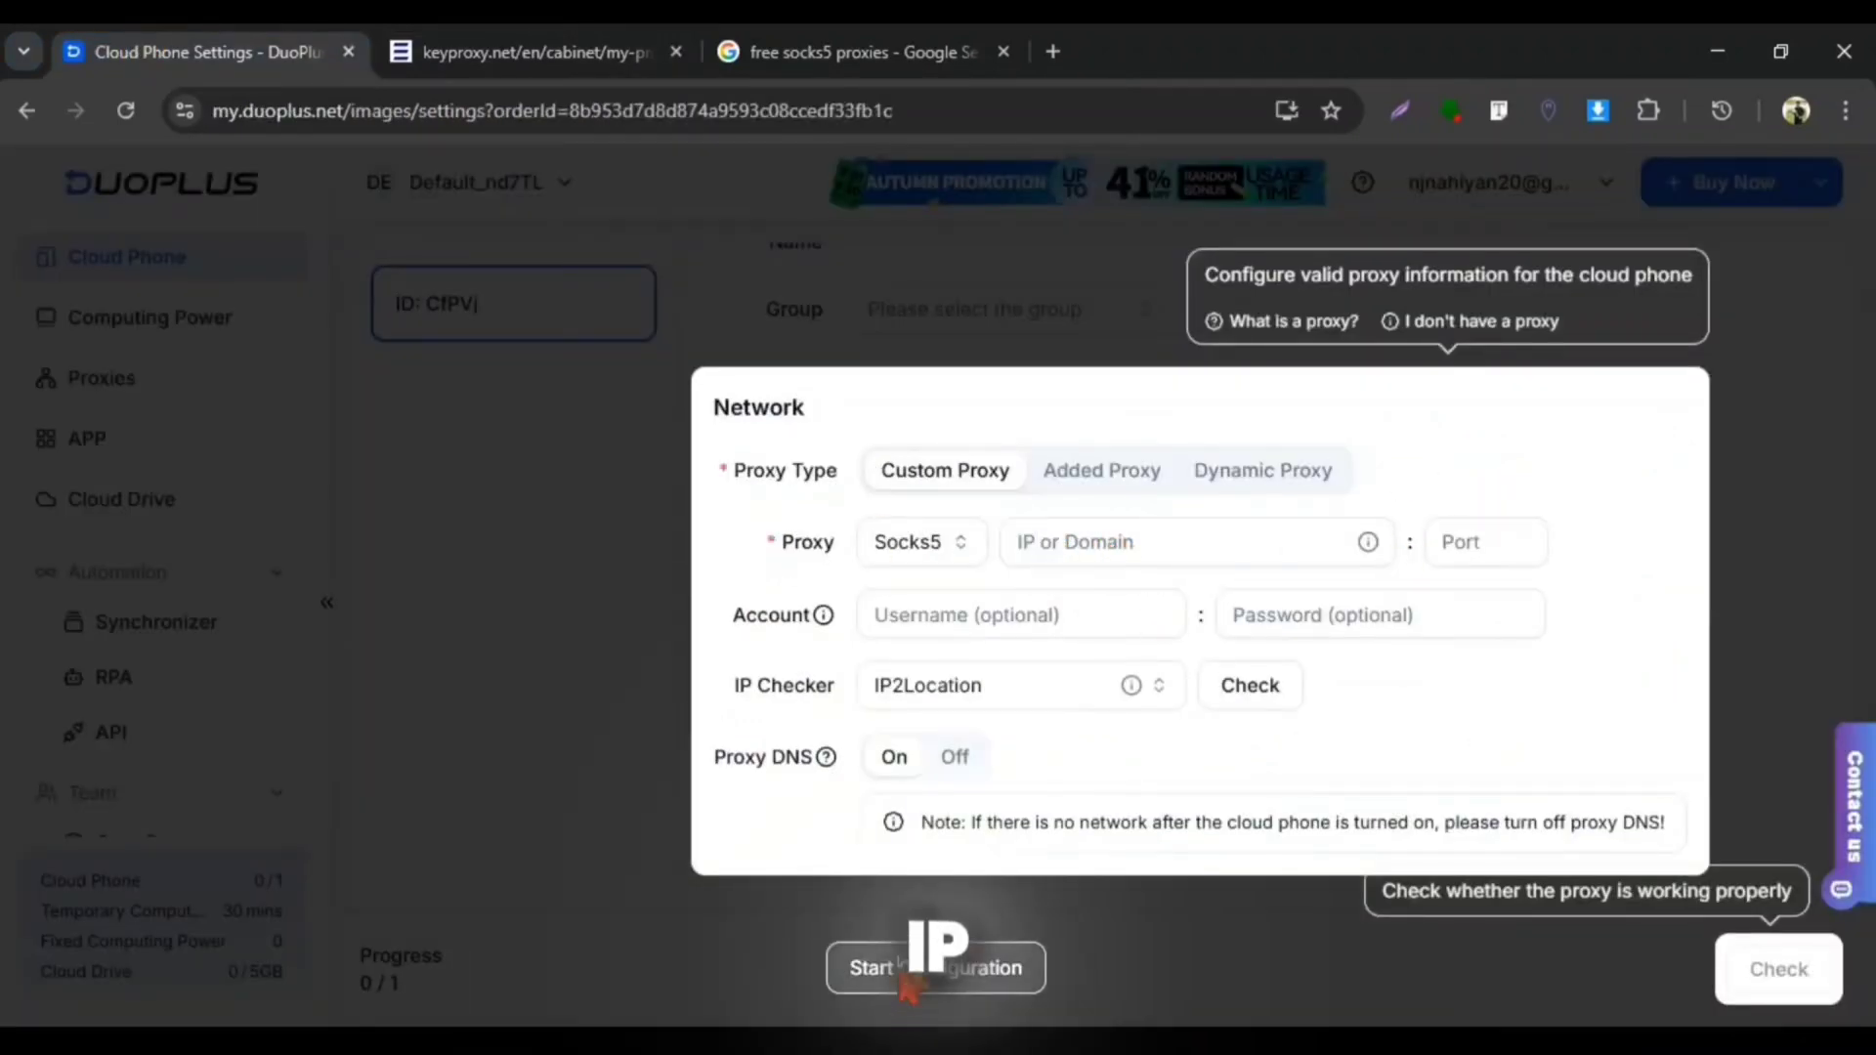
# Step: Enter the Socks5 proxy address 146.0.75.178, port 26045 and account credentials, then copy the password part and remove it from the username field
pyautogui.click(1055, 541)
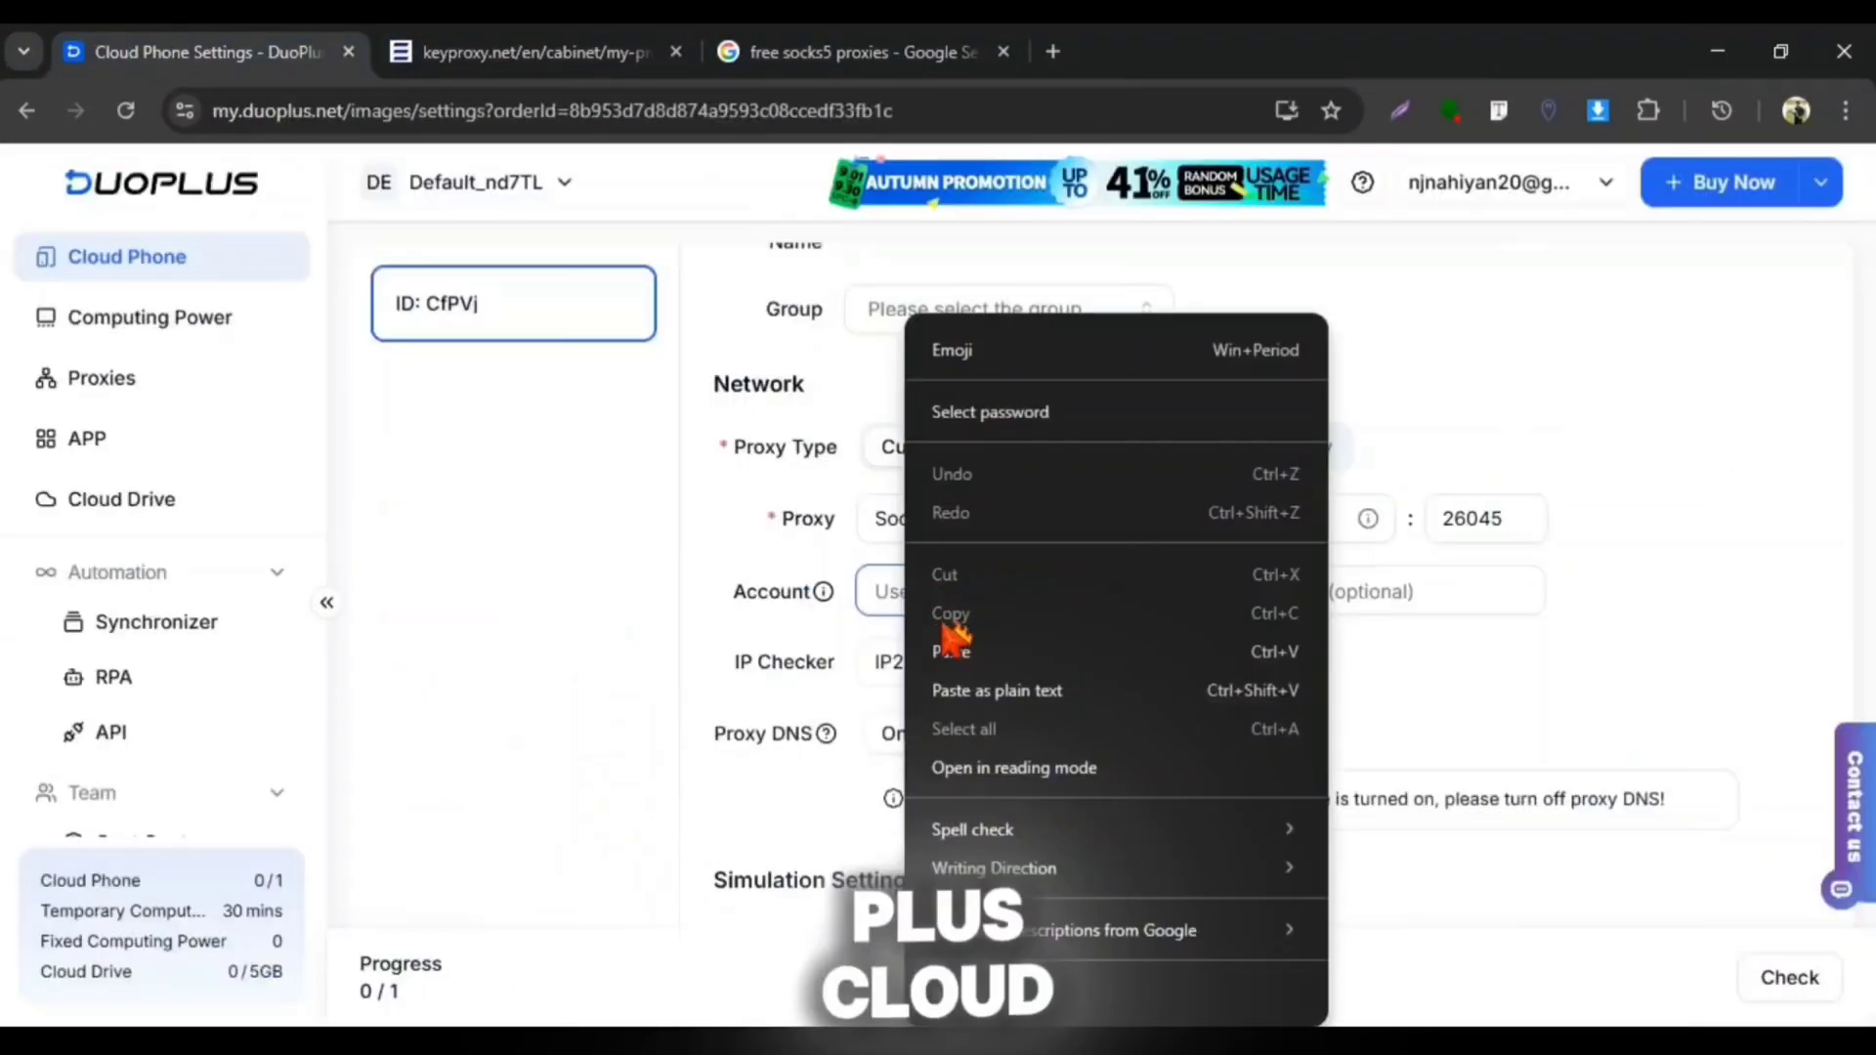
pyautogui.click(897, 628)
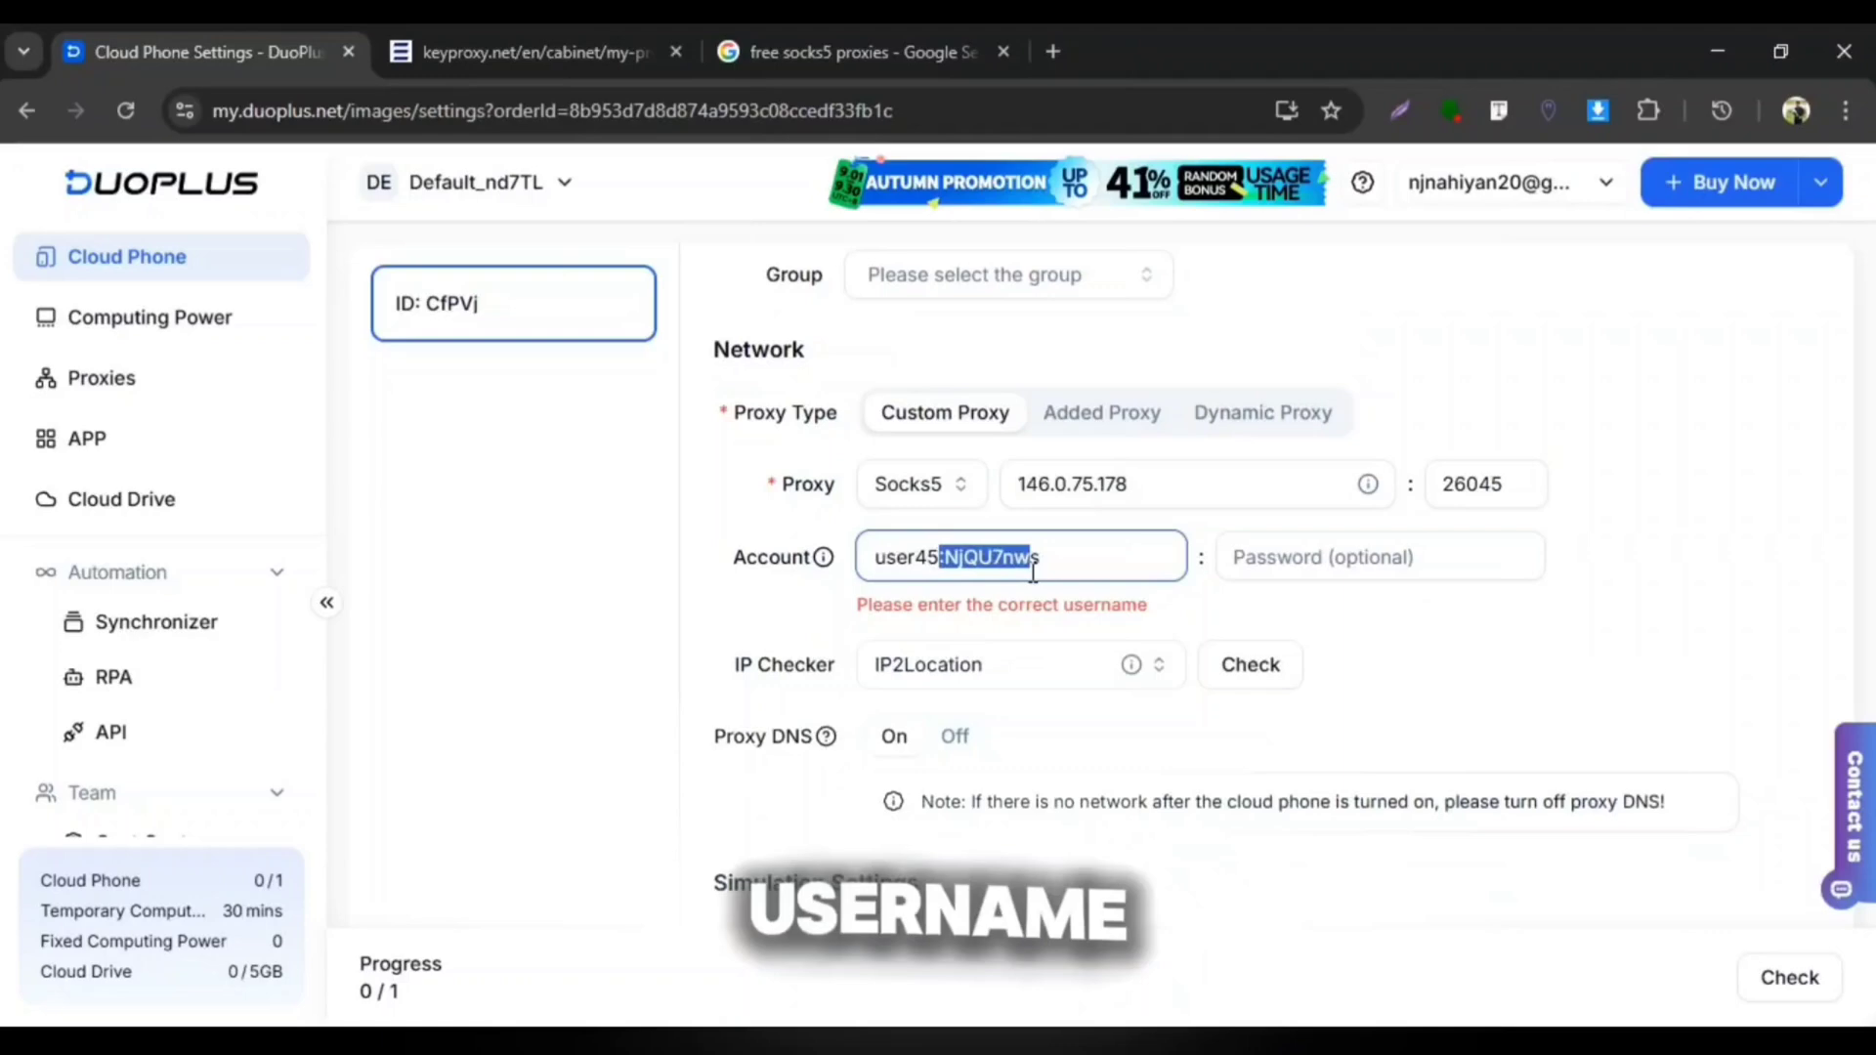
pyautogui.rightClick(1026, 557)
pyautogui.click(1110, 375)
pyautogui.press('BackSpace')
pyautogui.press('BackSpace')
# Step: Enter the proxy account password without its leading colon and check the proxy connection with IP2Location
pyautogui.rightClick(1412, 557)
pyautogui.click(1446, 652)
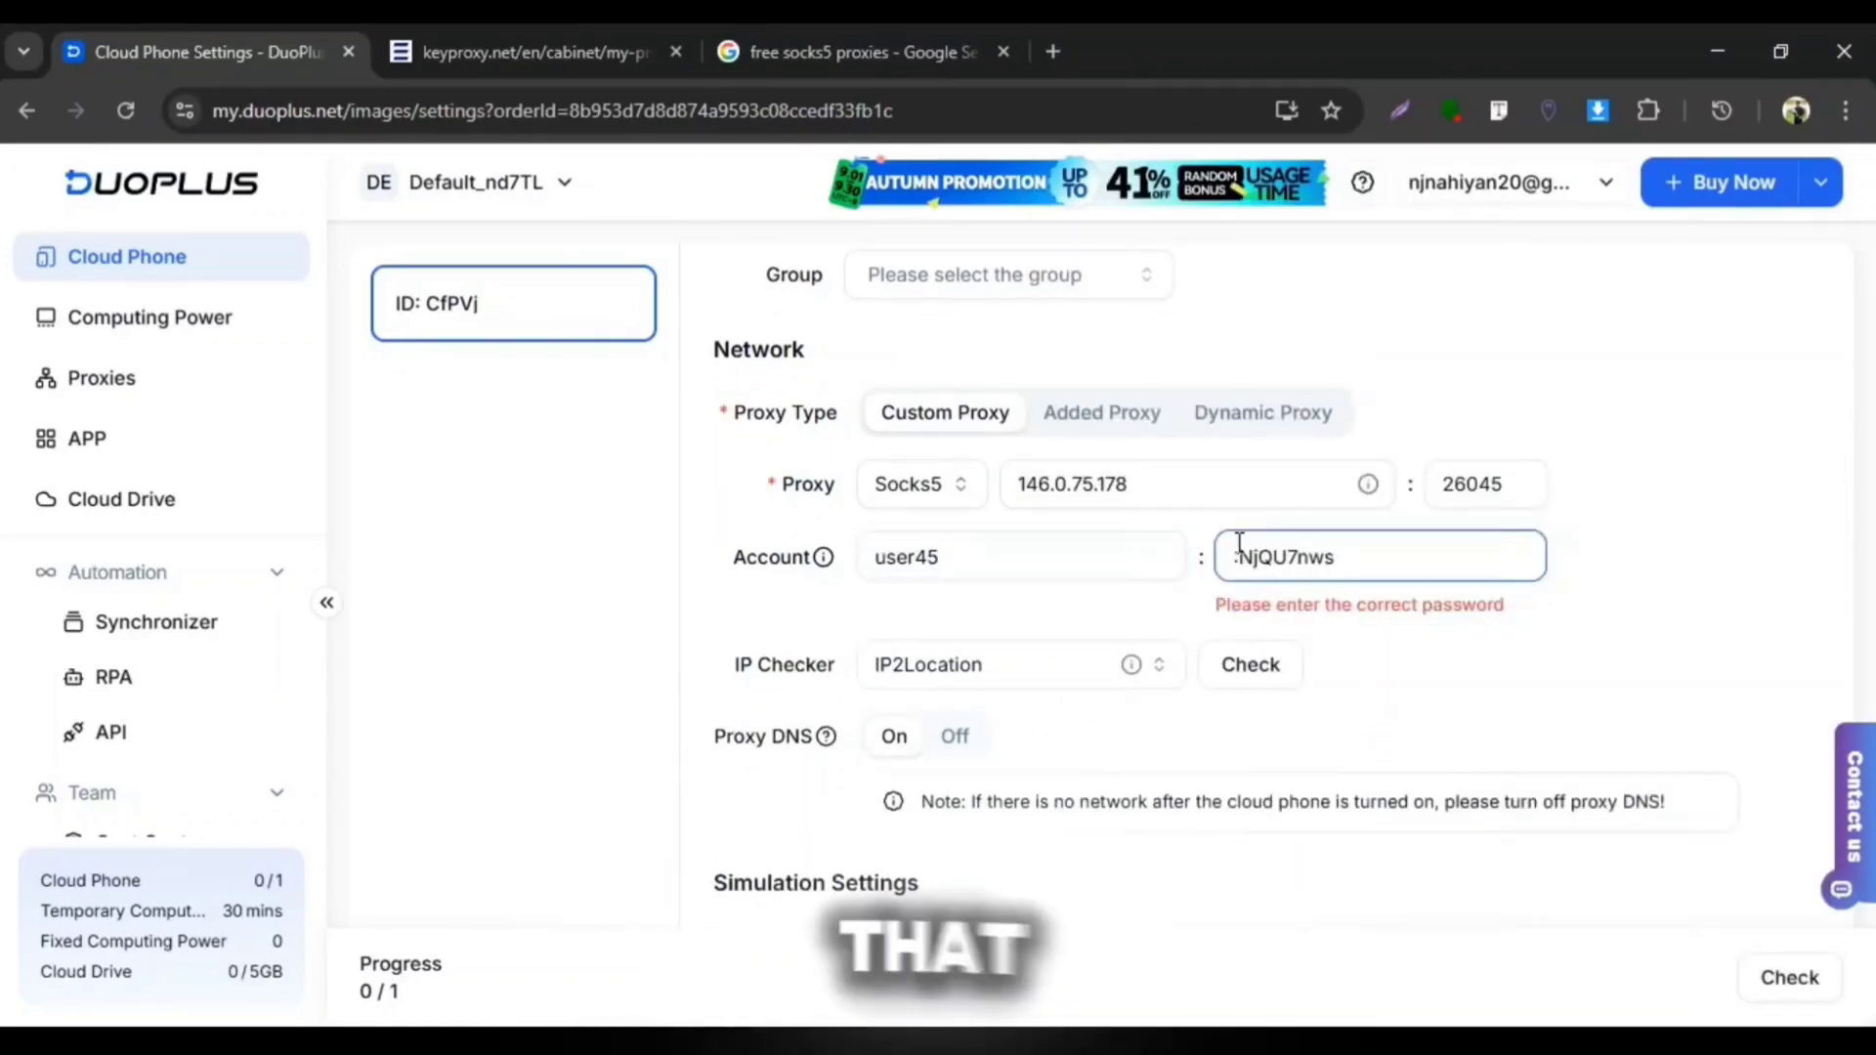
pyautogui.click(1234, 557)
pyautogui.press('BackSpace')
pyautogui.click(1280, 633)
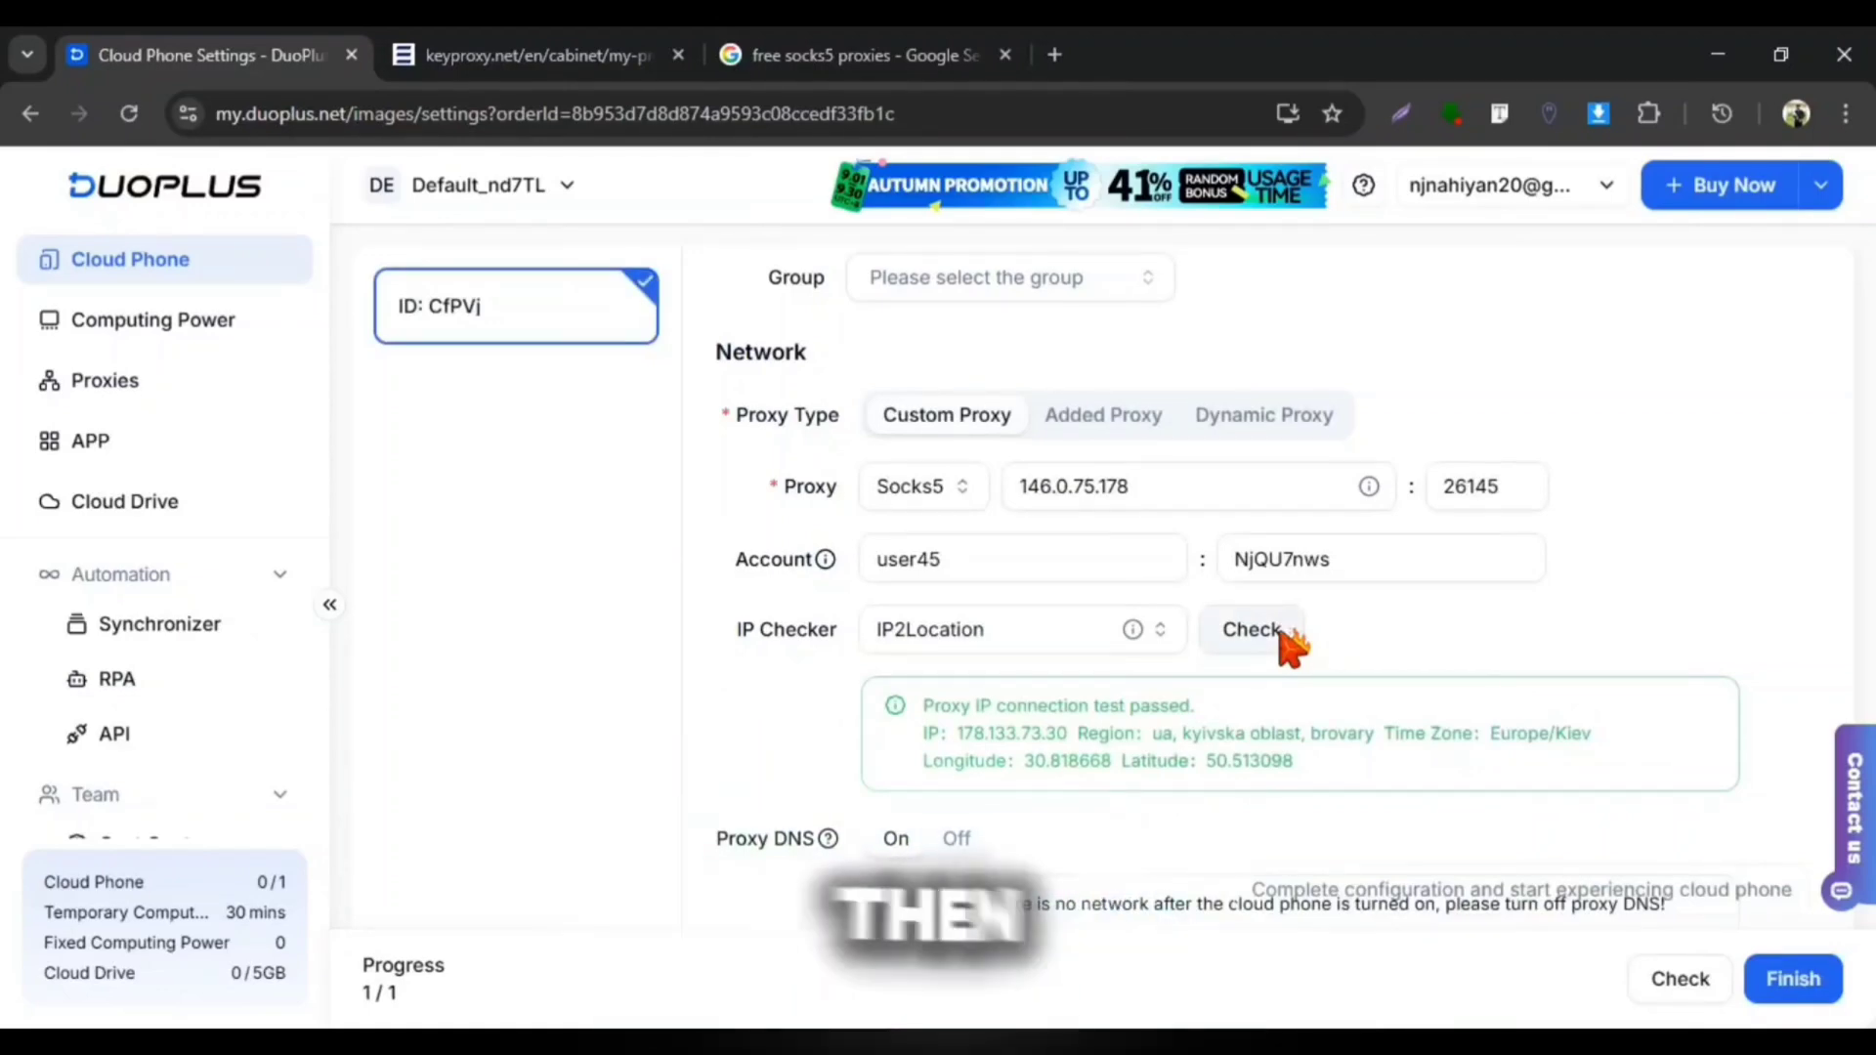
# Step: Customize the cloud phone's brand and model in the simulation settings and finish the configuration
pyautogui.scroll(-5, 1289, 645)
pyautogui.scroll(-1, 1291, 681)
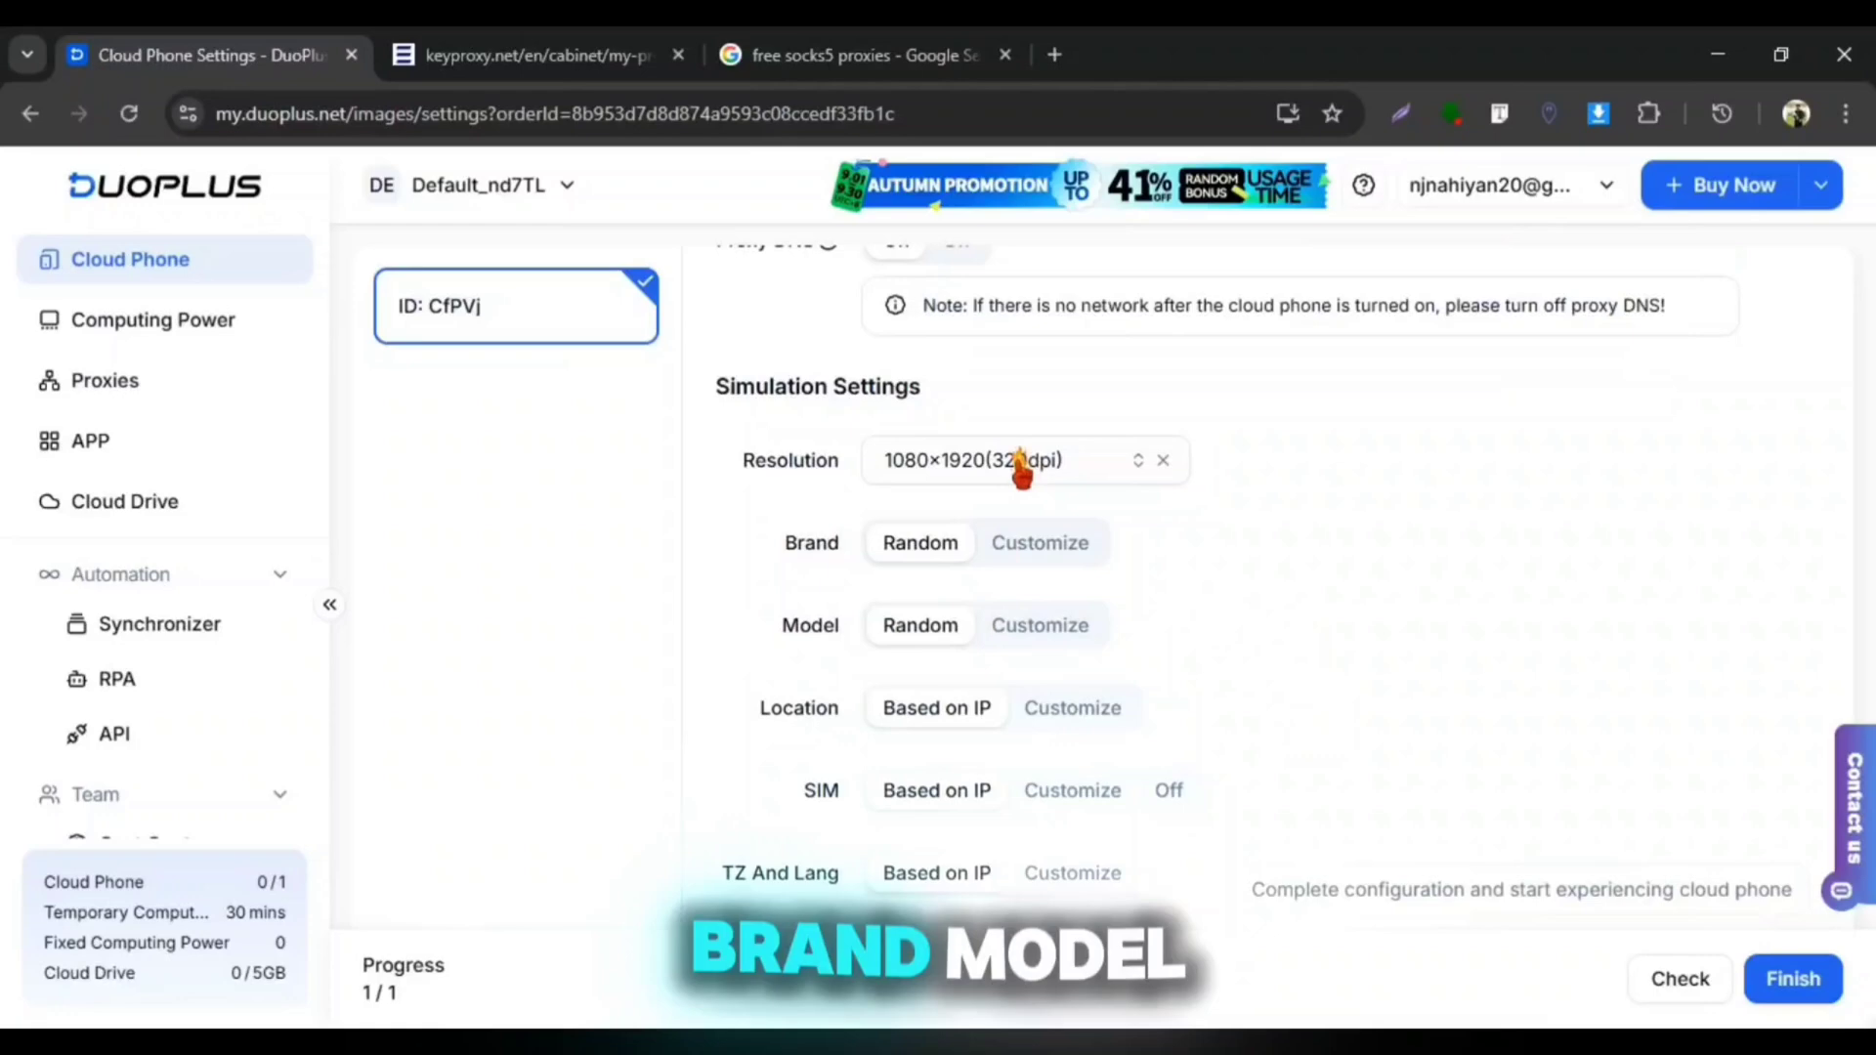
pyautogui.click(1040, 542)
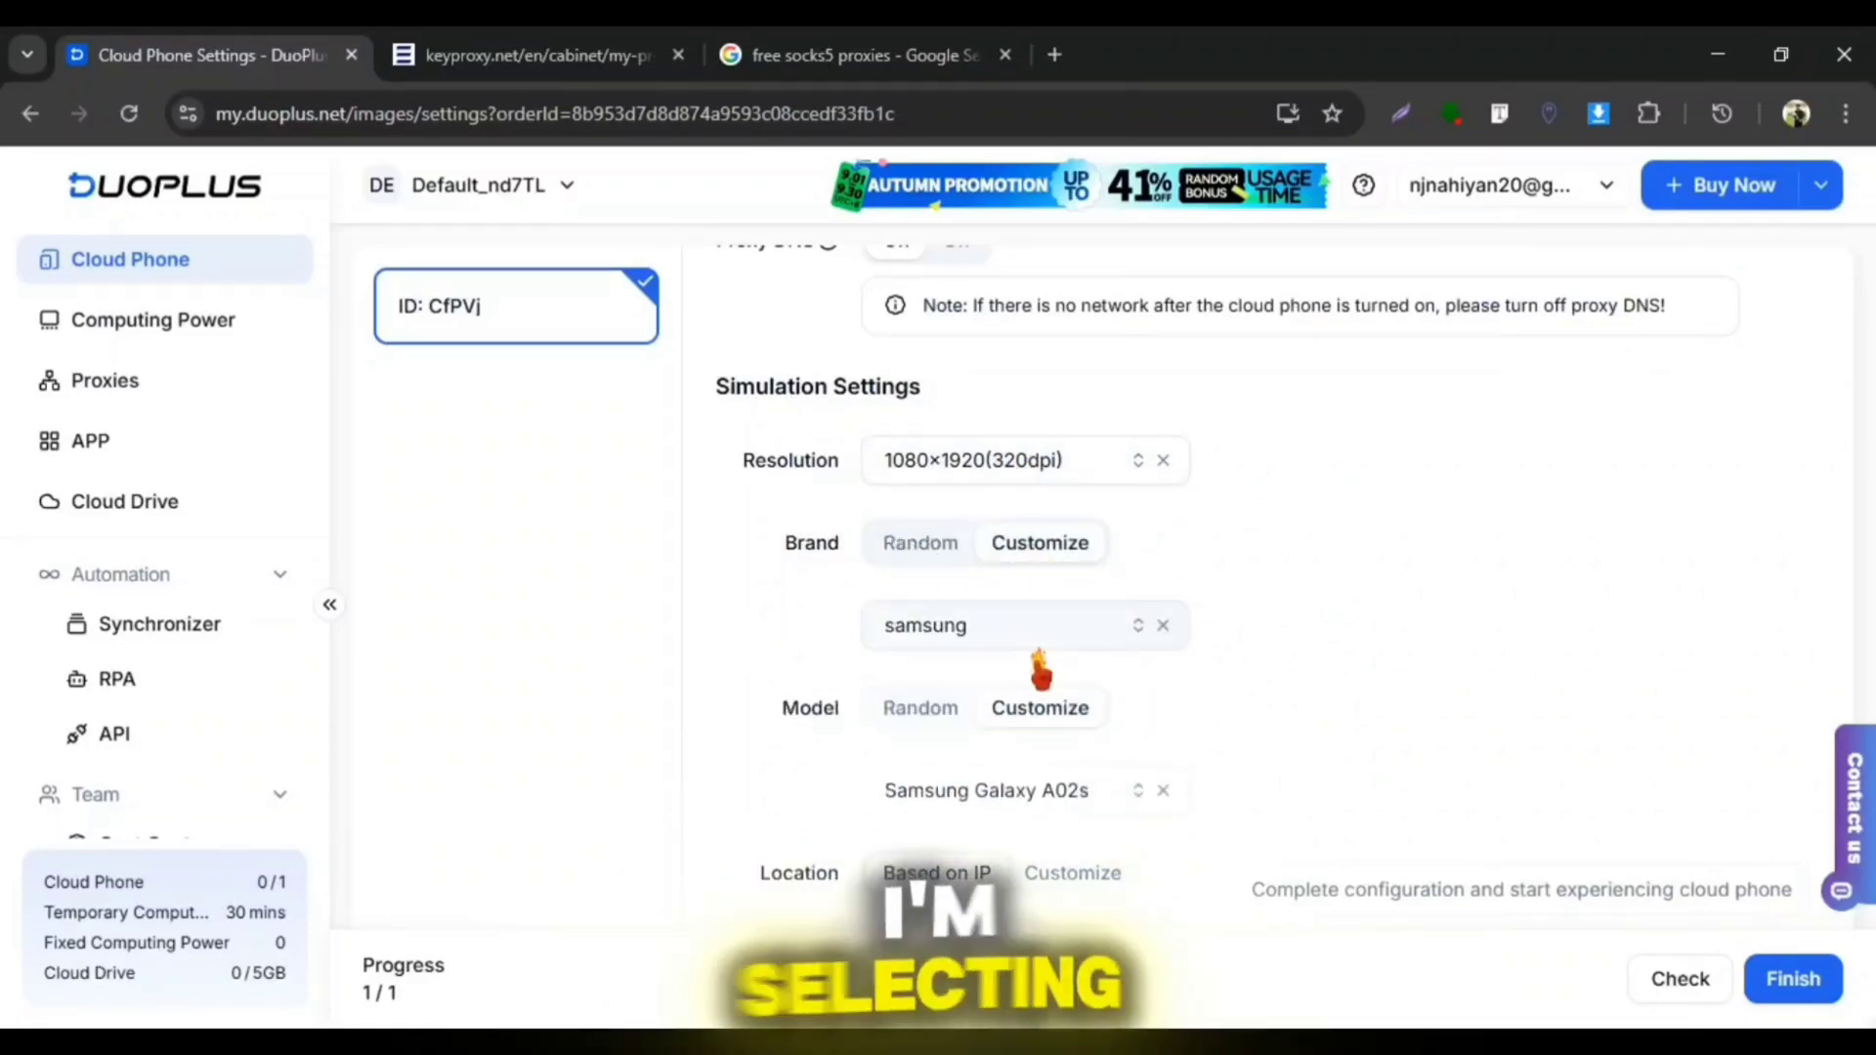
pyautogui.click(1035, 630)
pyautogui.click(984, 875)
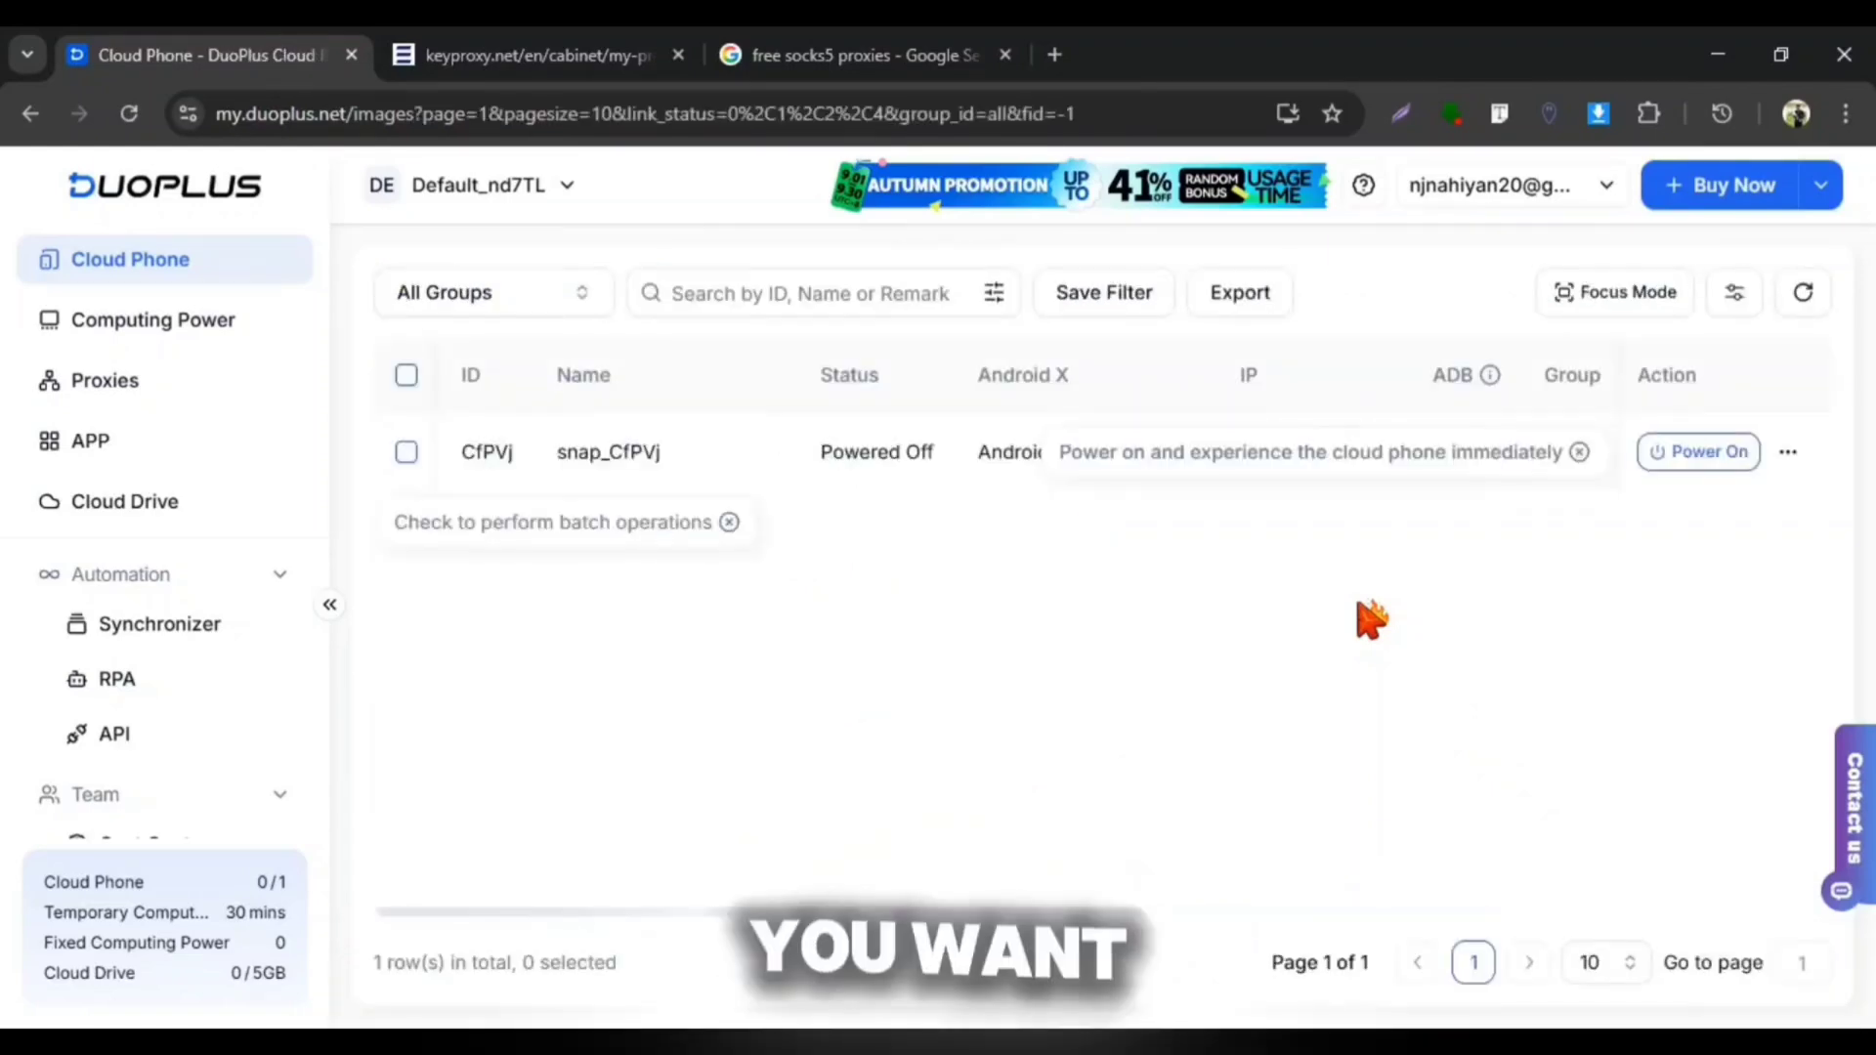
# Step: Open the balance recharge form in the Cost Center and look at the pay types, including USDT (TRC20)
pyautogui.scroll(-3, 156, 684)
pyautogui.click(181, 598)
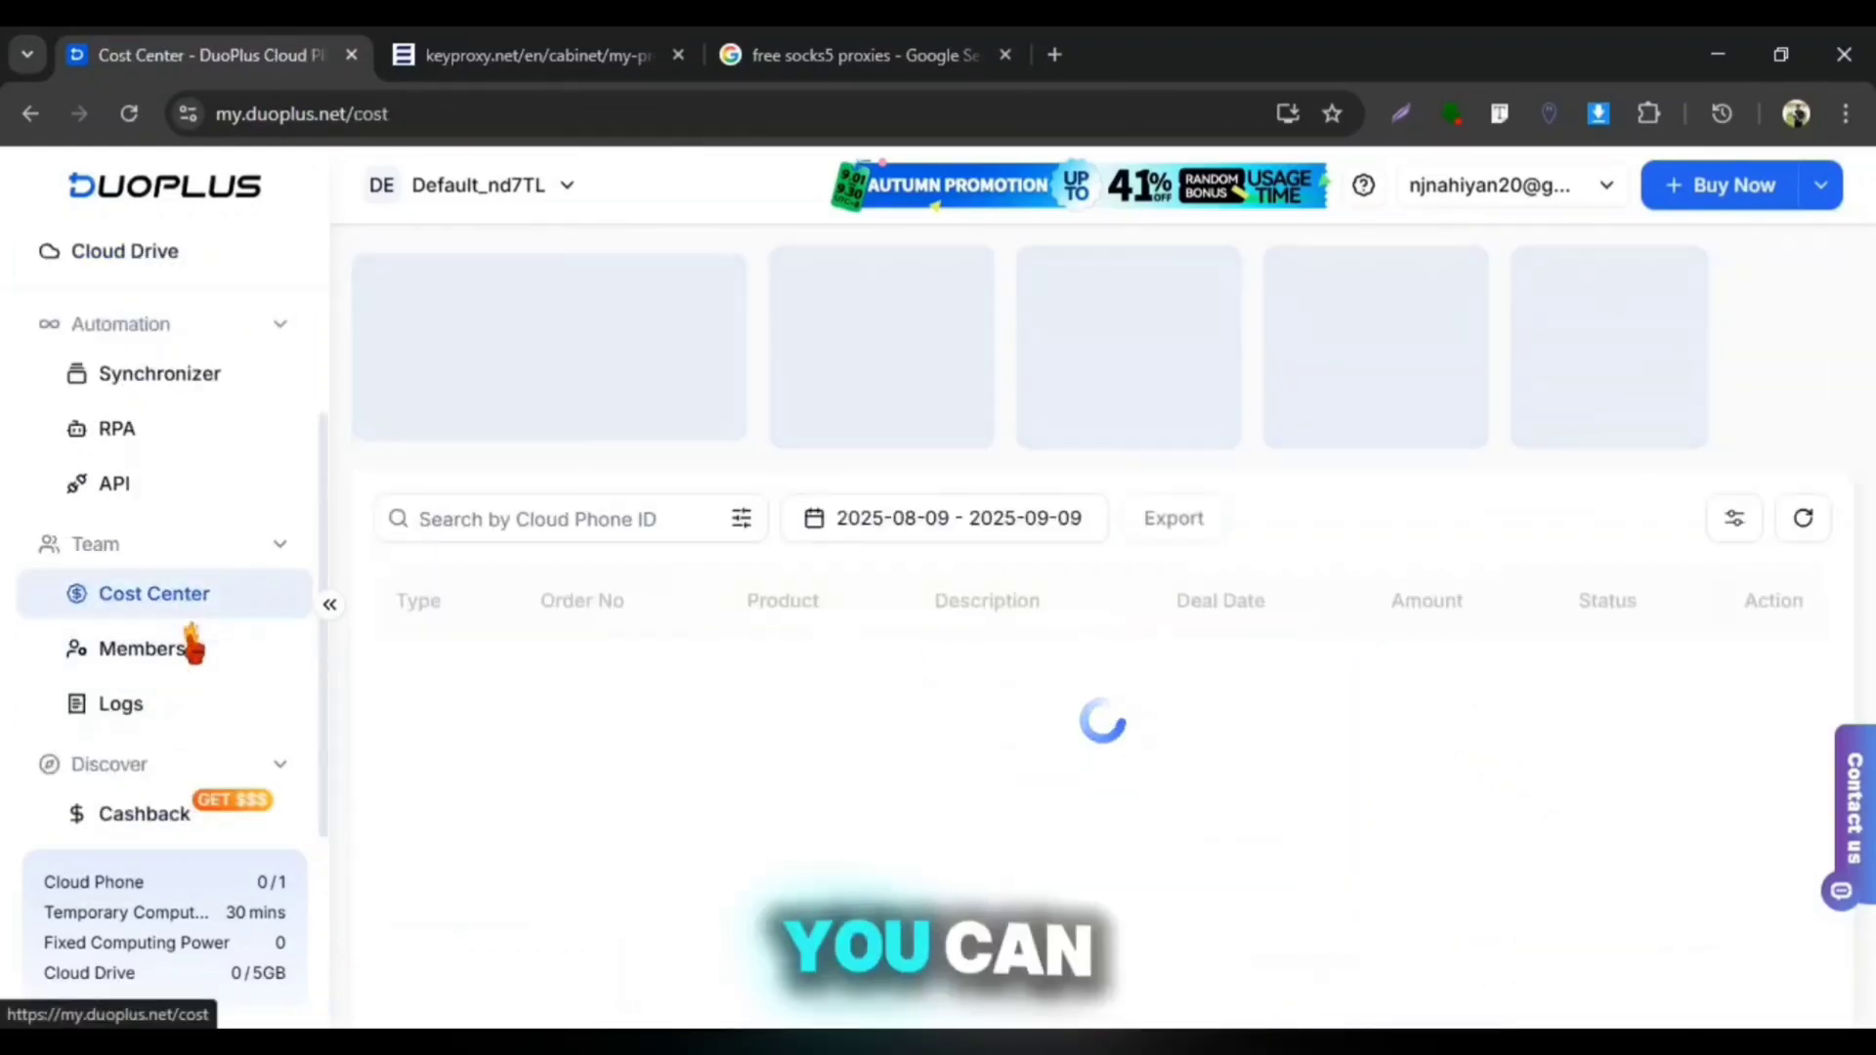
pyautogui.click(438, 405)
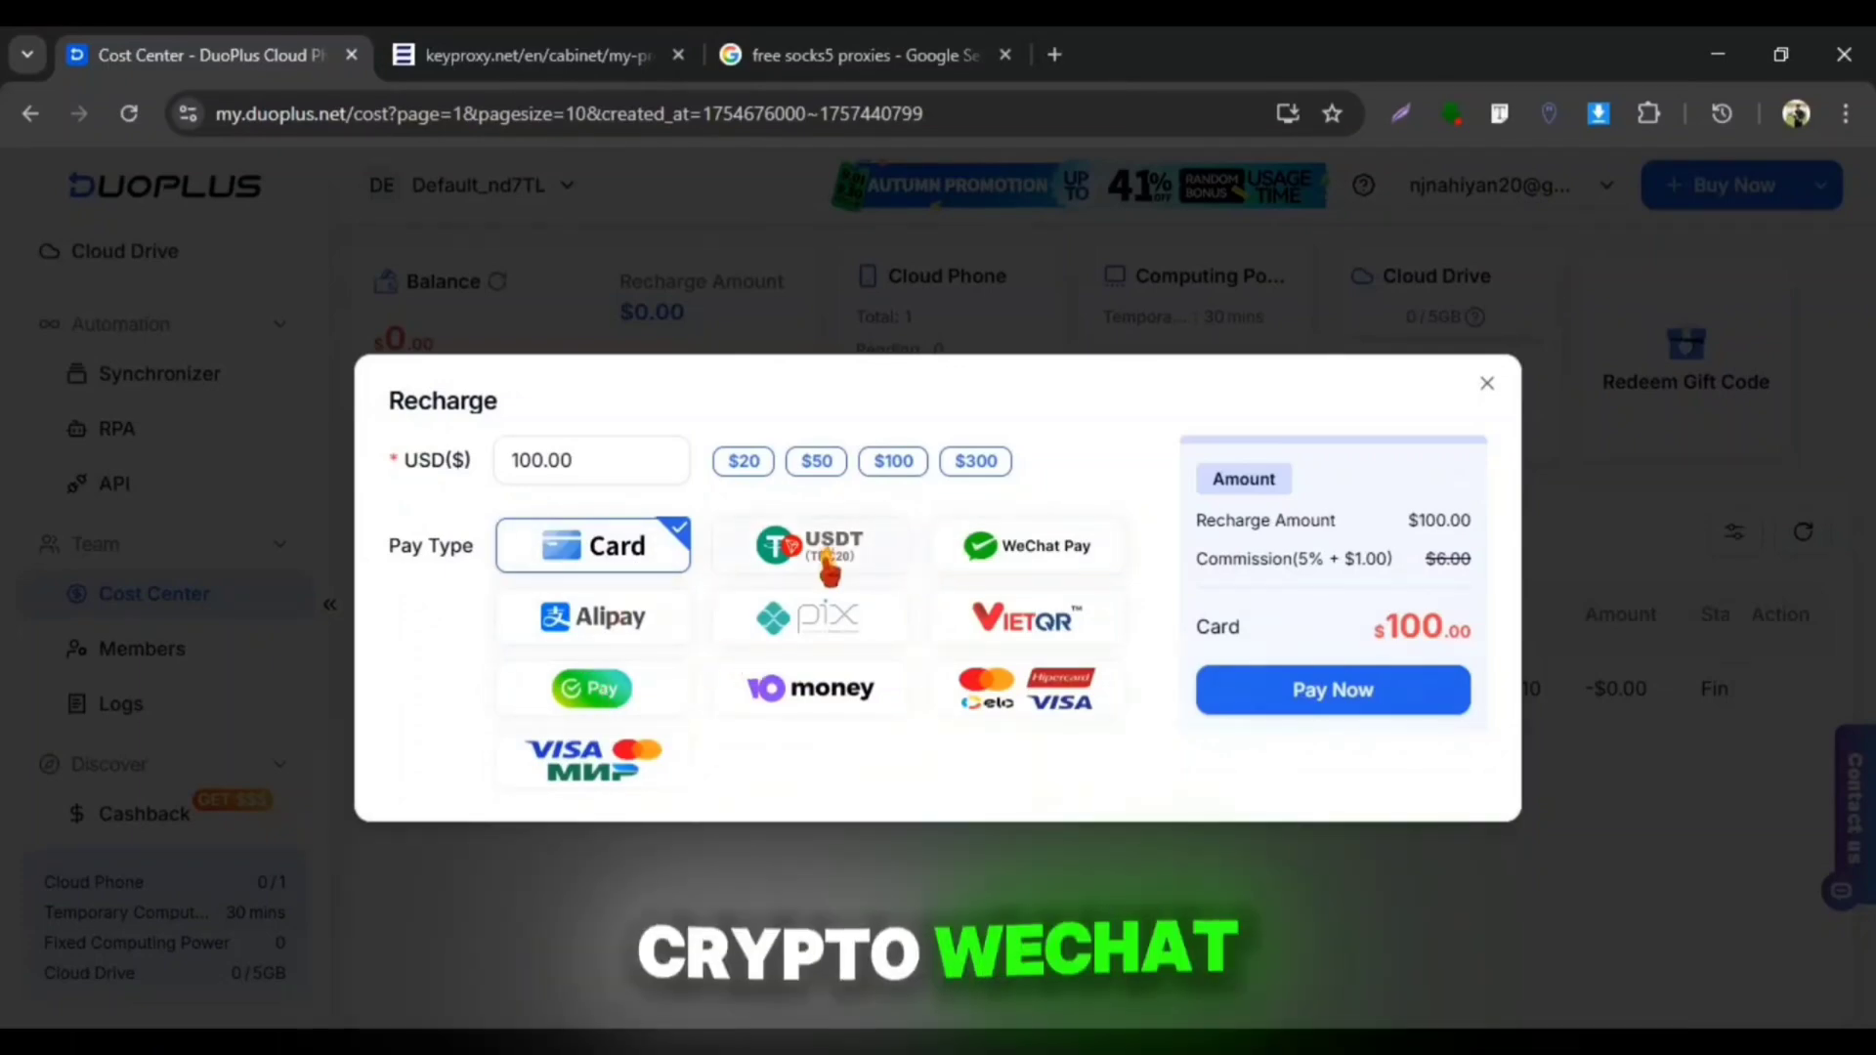
pyautogui.click(782, 571)
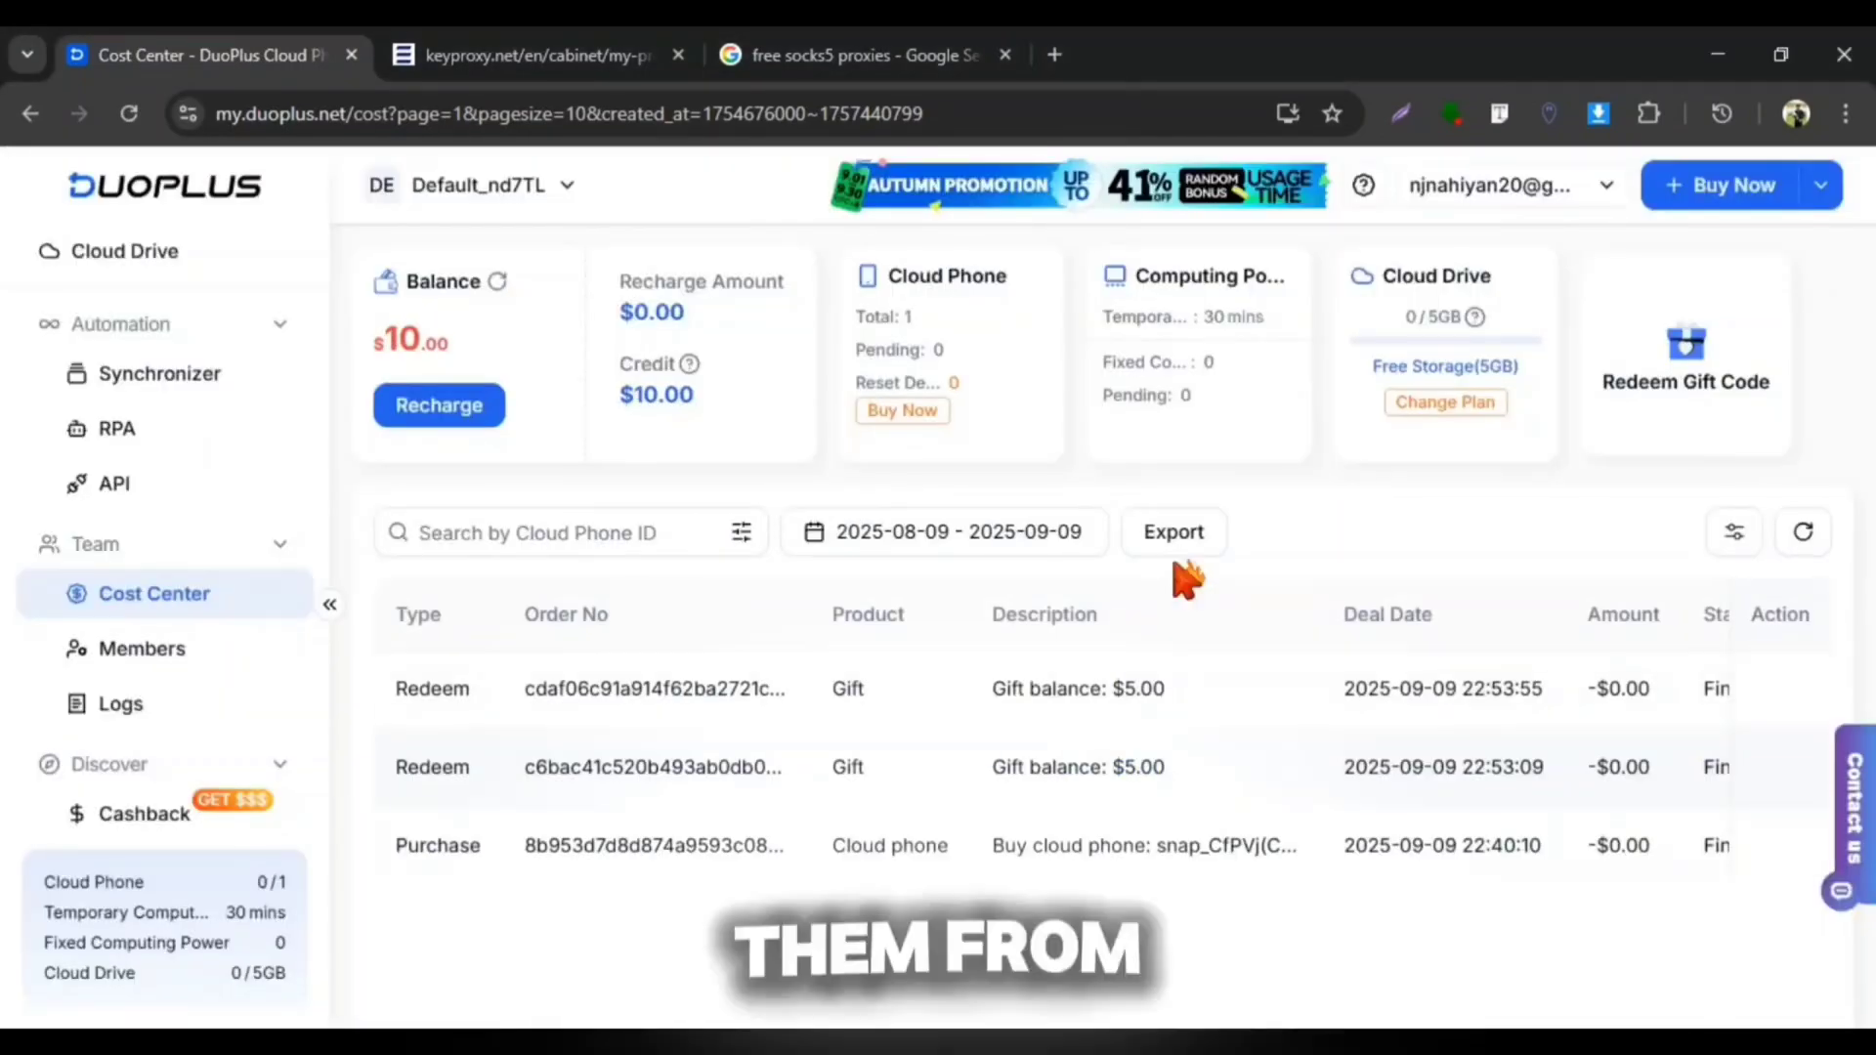
# Step: Buy one additional Android 15 cloud phone using the account balance
pyautogui.moveTo(1763, 193)
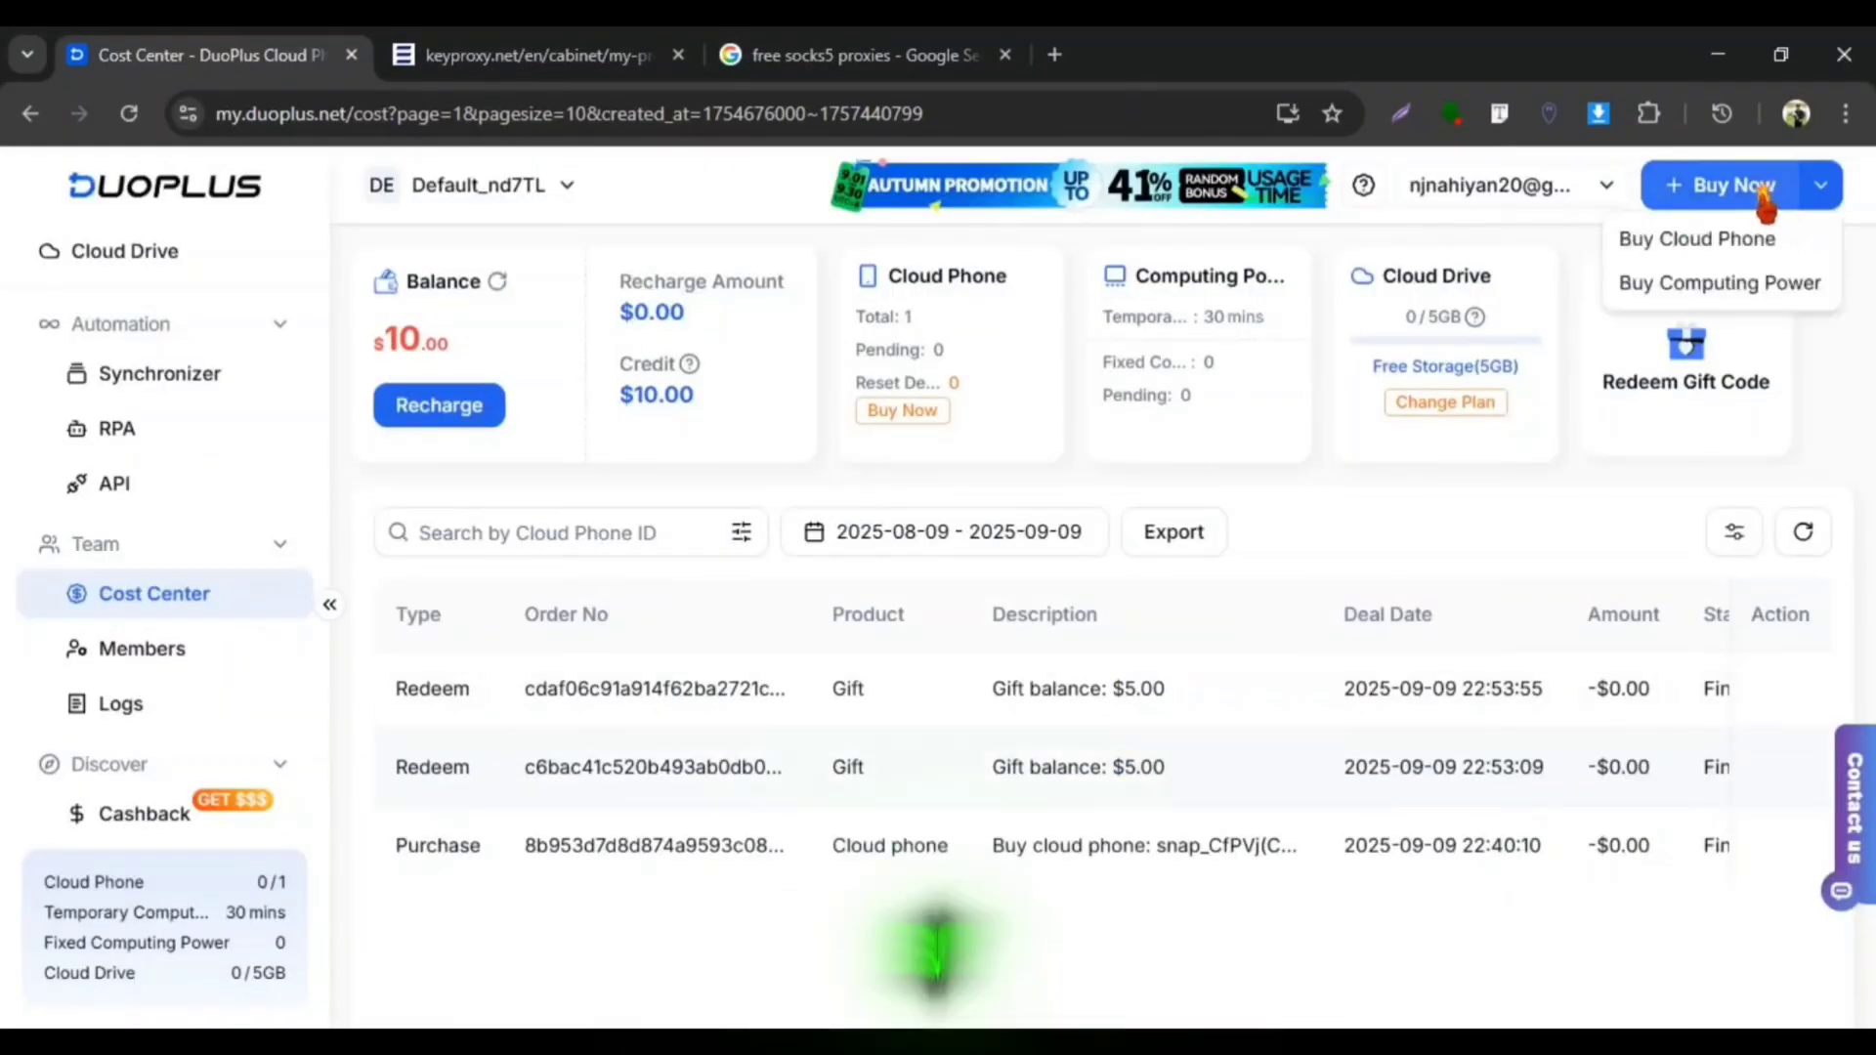
pyautogui.click(1741, 240)
pyautogui.scroll(-4, 913, 696)
pyautogui.scroll(4, 1173, 704)
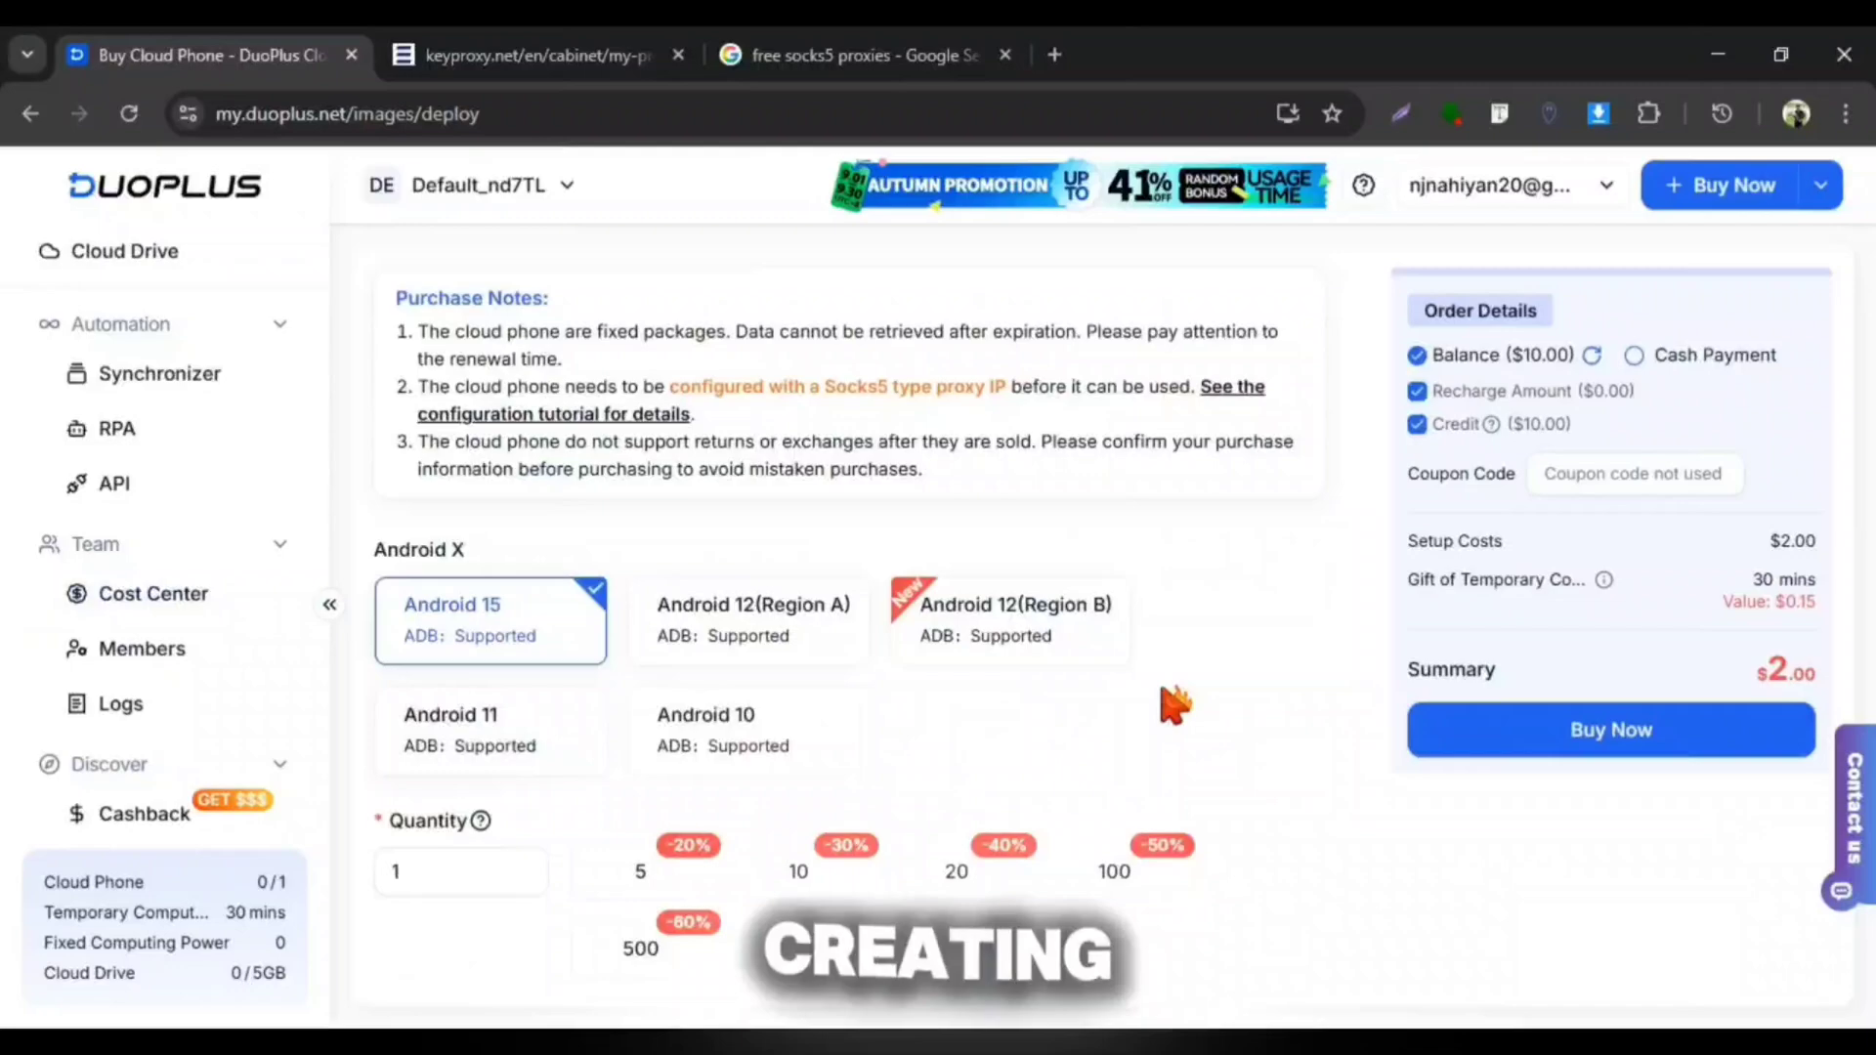
pyautogui.click(1427, 729)
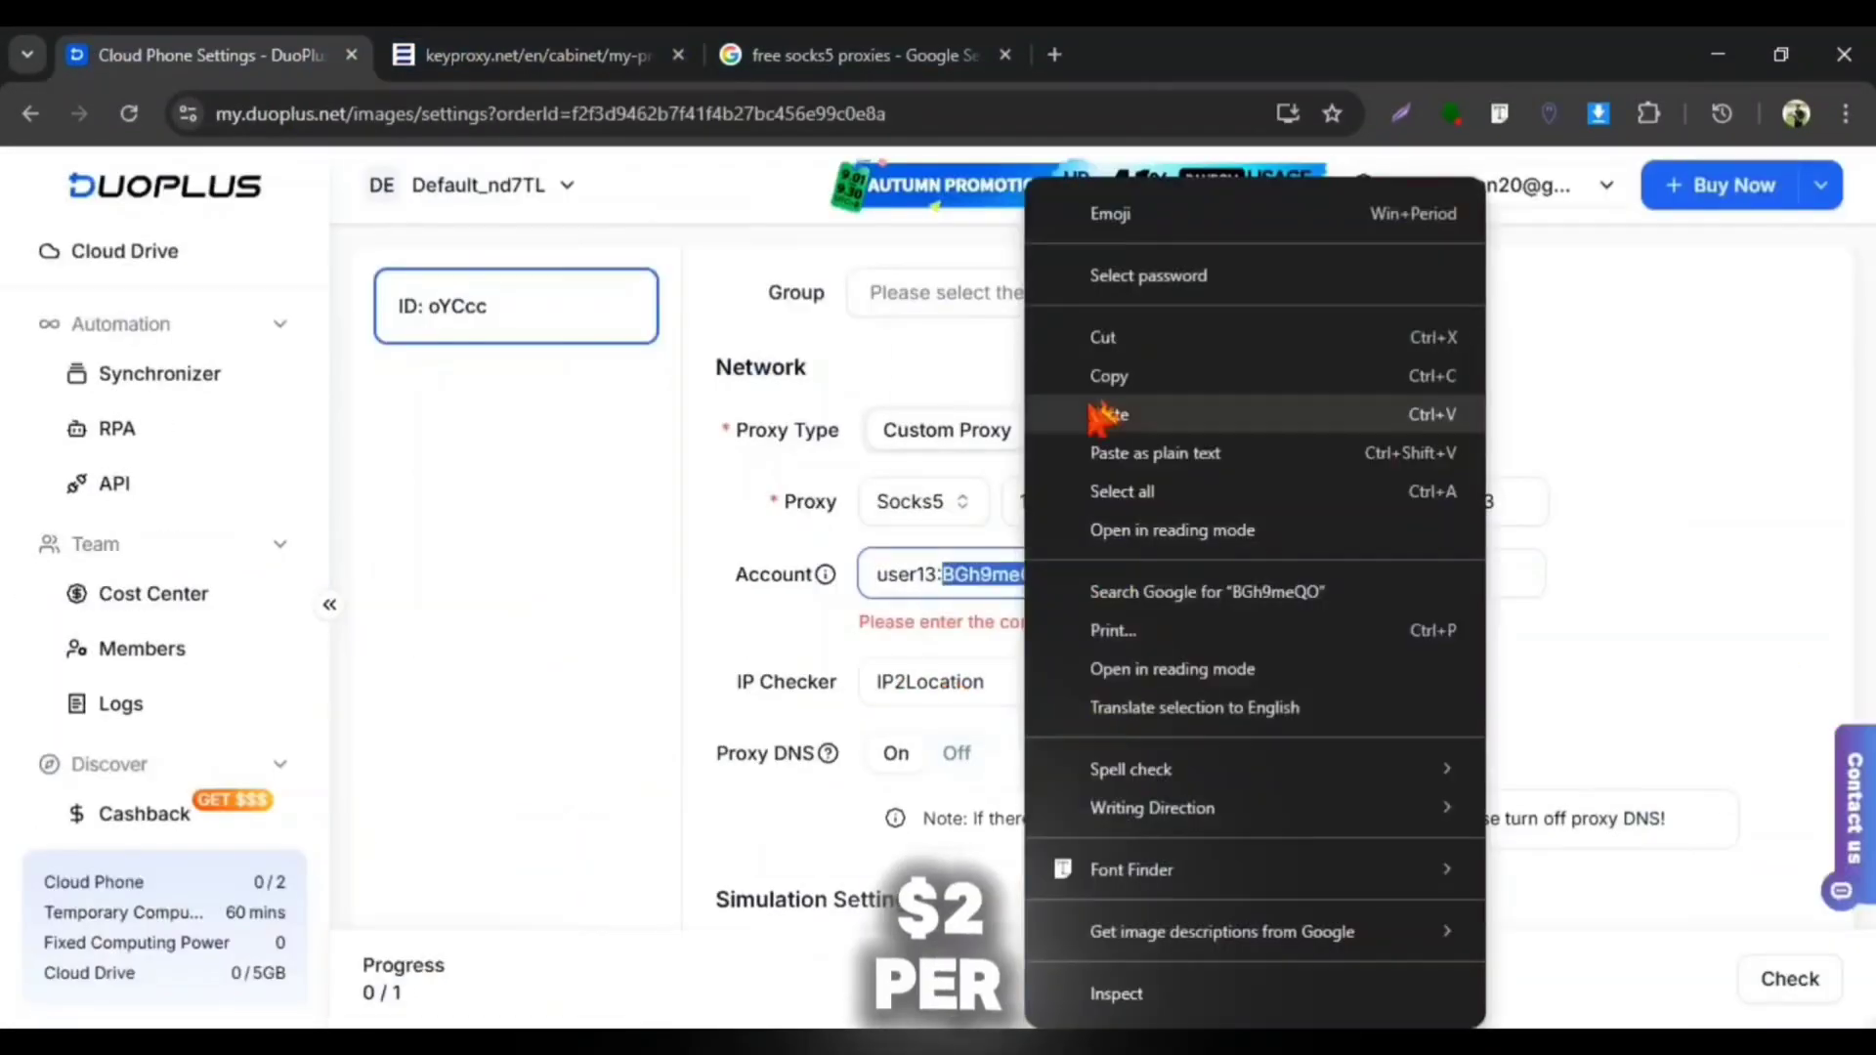
# Step: Enter the proxy account password for the newly bought cloud phone and finish its configuration
pyautogui.click(1101, 410)
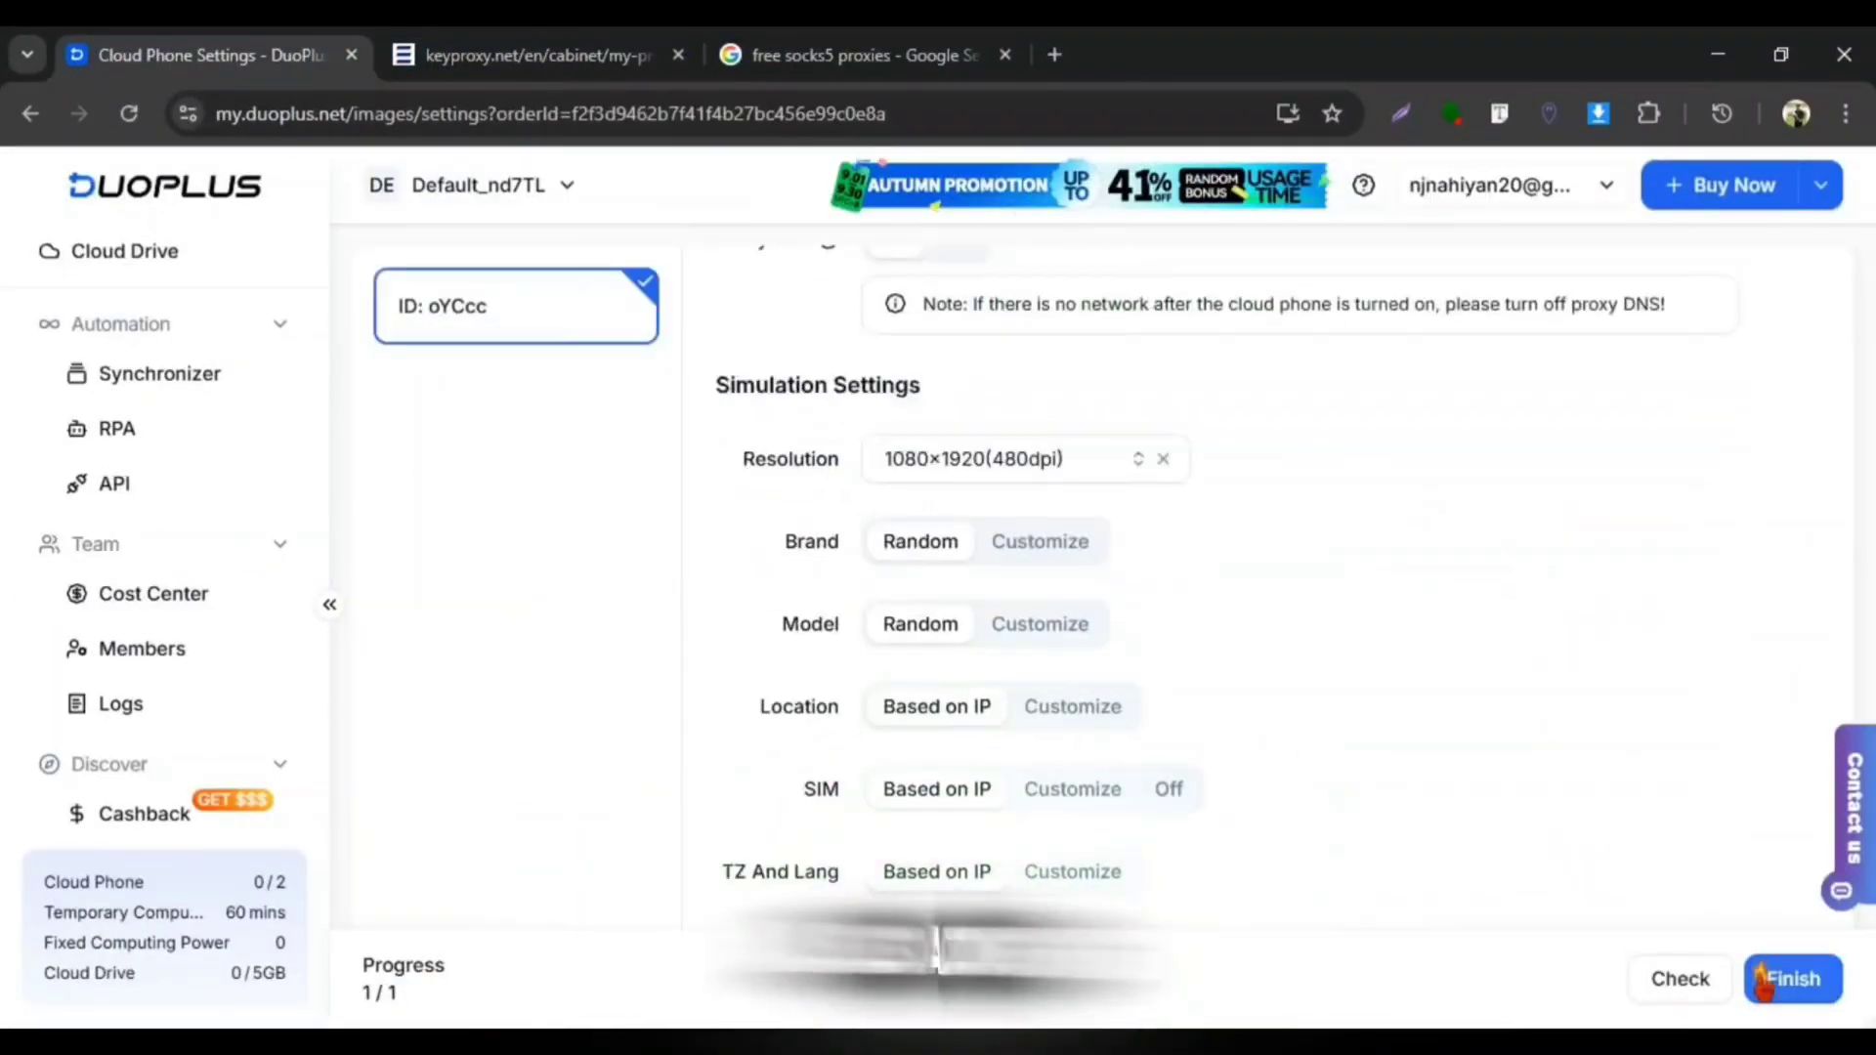
pyautogui.click(1792, 978)
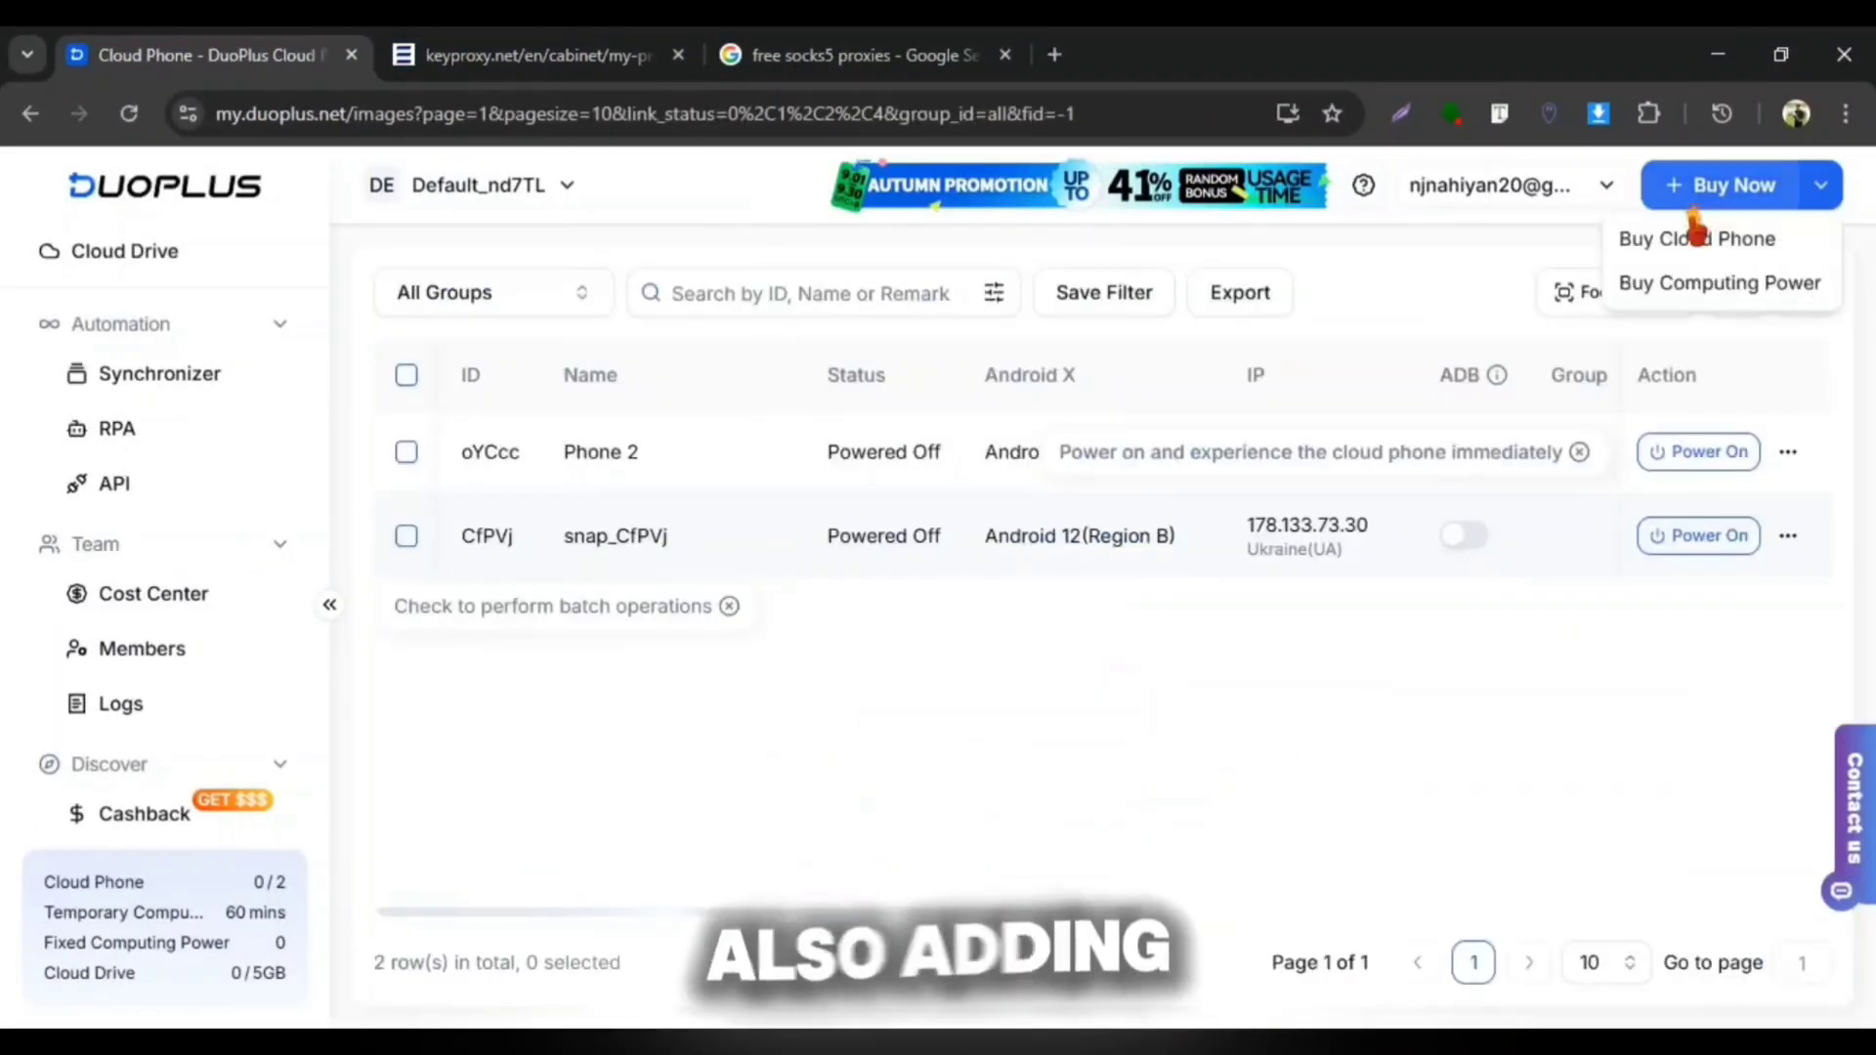
# Step: Buy another cloud phone with Android 12 (Region A)
pyautogui.click(1720, 238)
pyautogui.scroll(-4, 913, 684)
pyautogui.click(1034, 495)
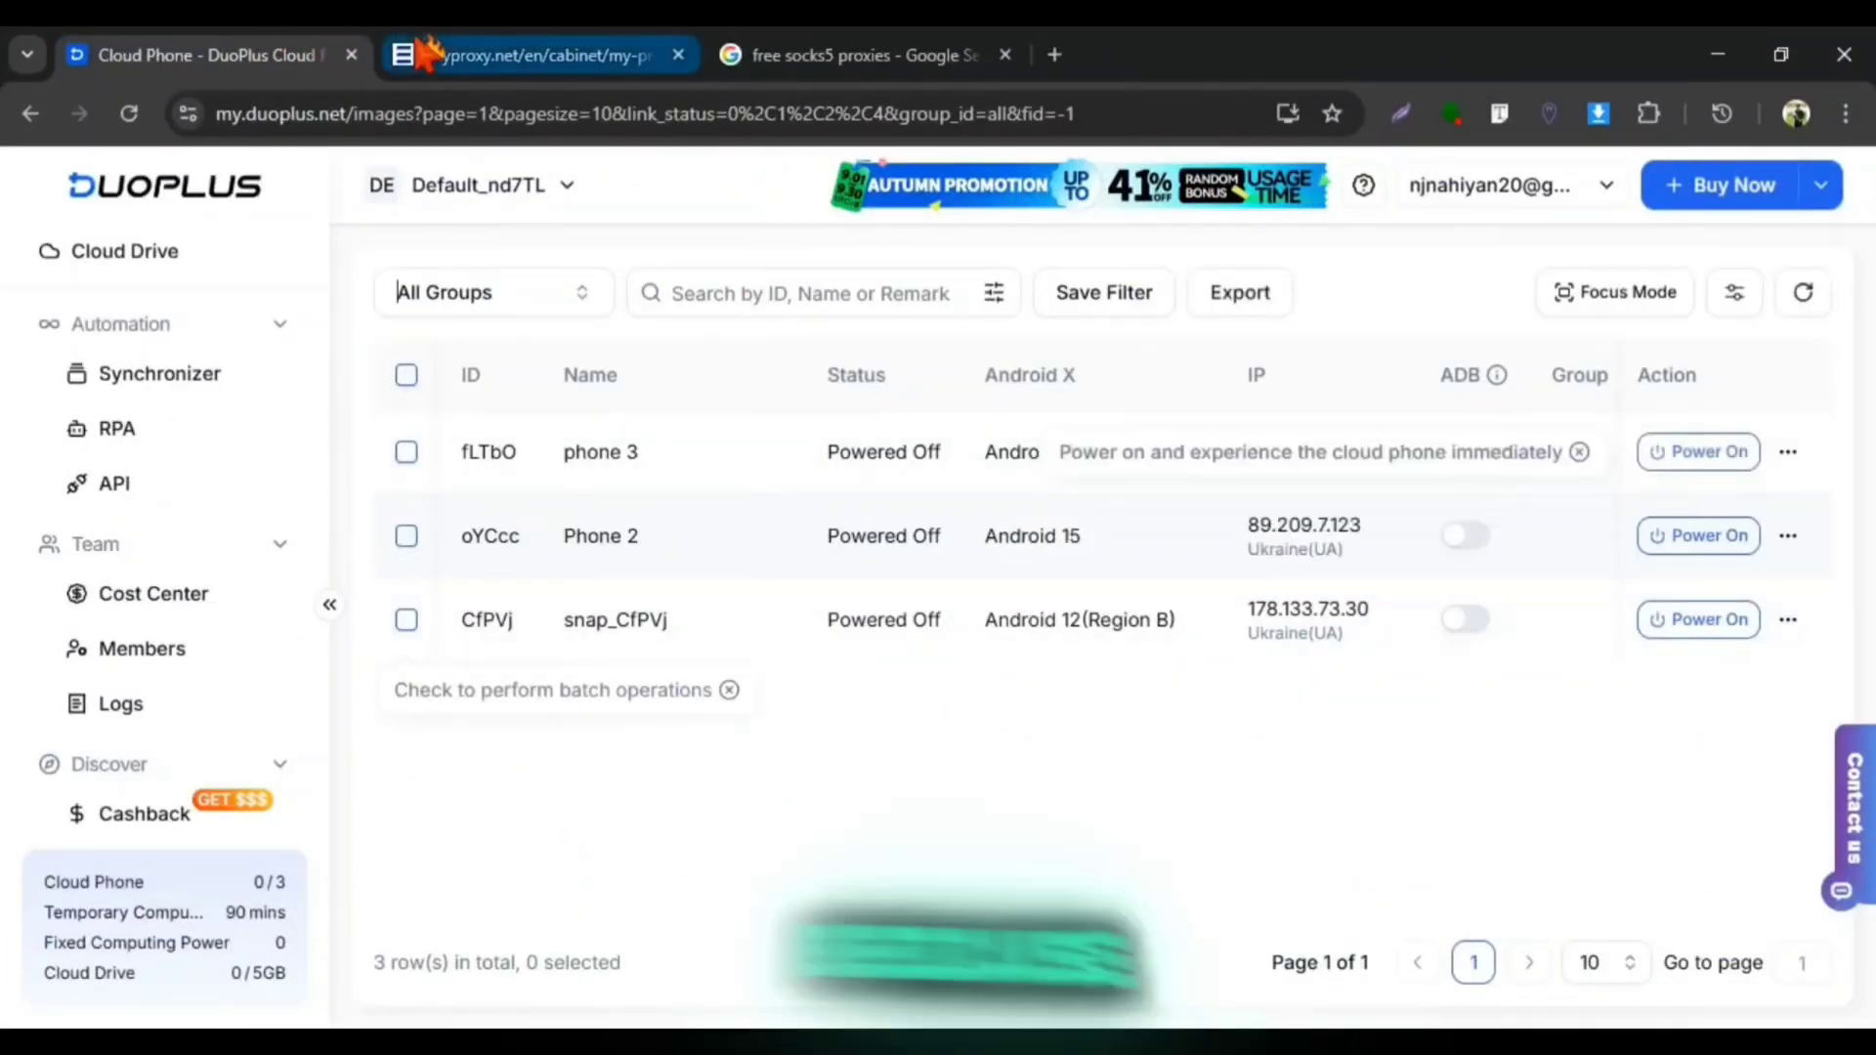
# Step: Switch to KeyProxy, look through the countries offered for private proxies, and open the referral program page
pyautogui.click(422, 51)
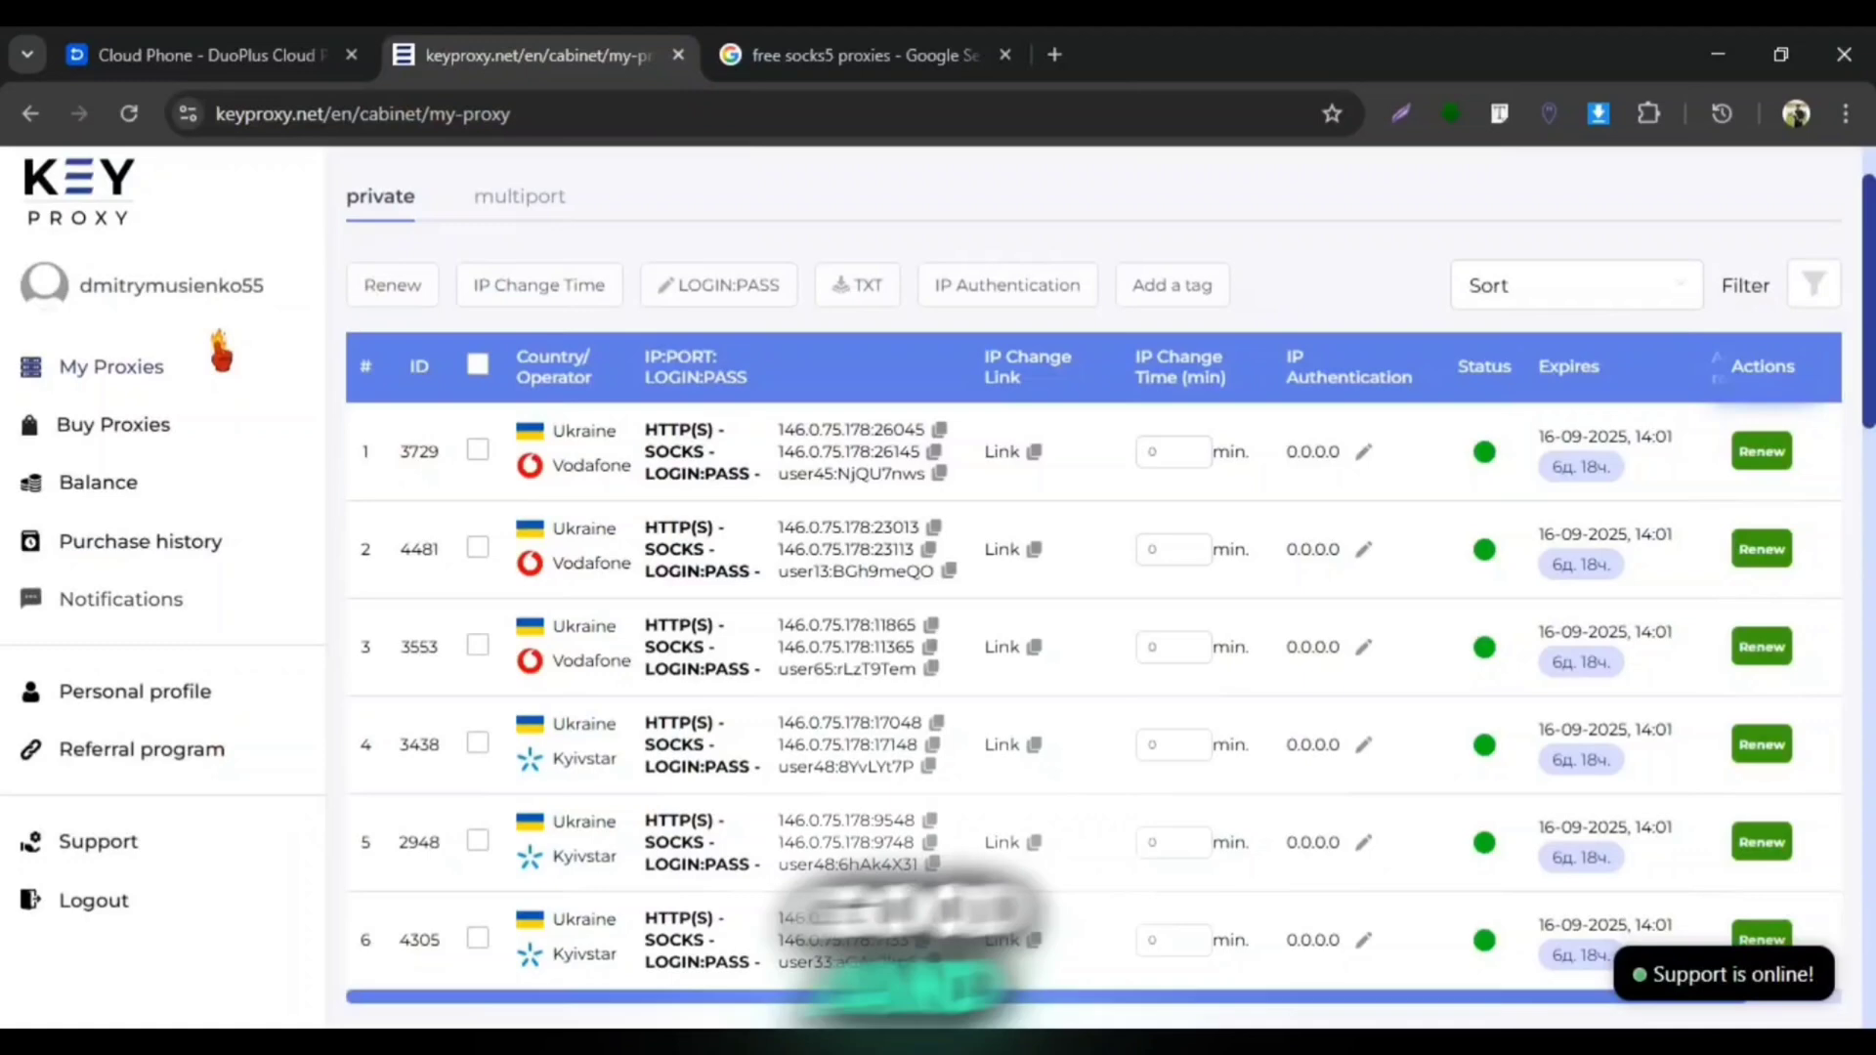
pyautogui.click(156, 427)
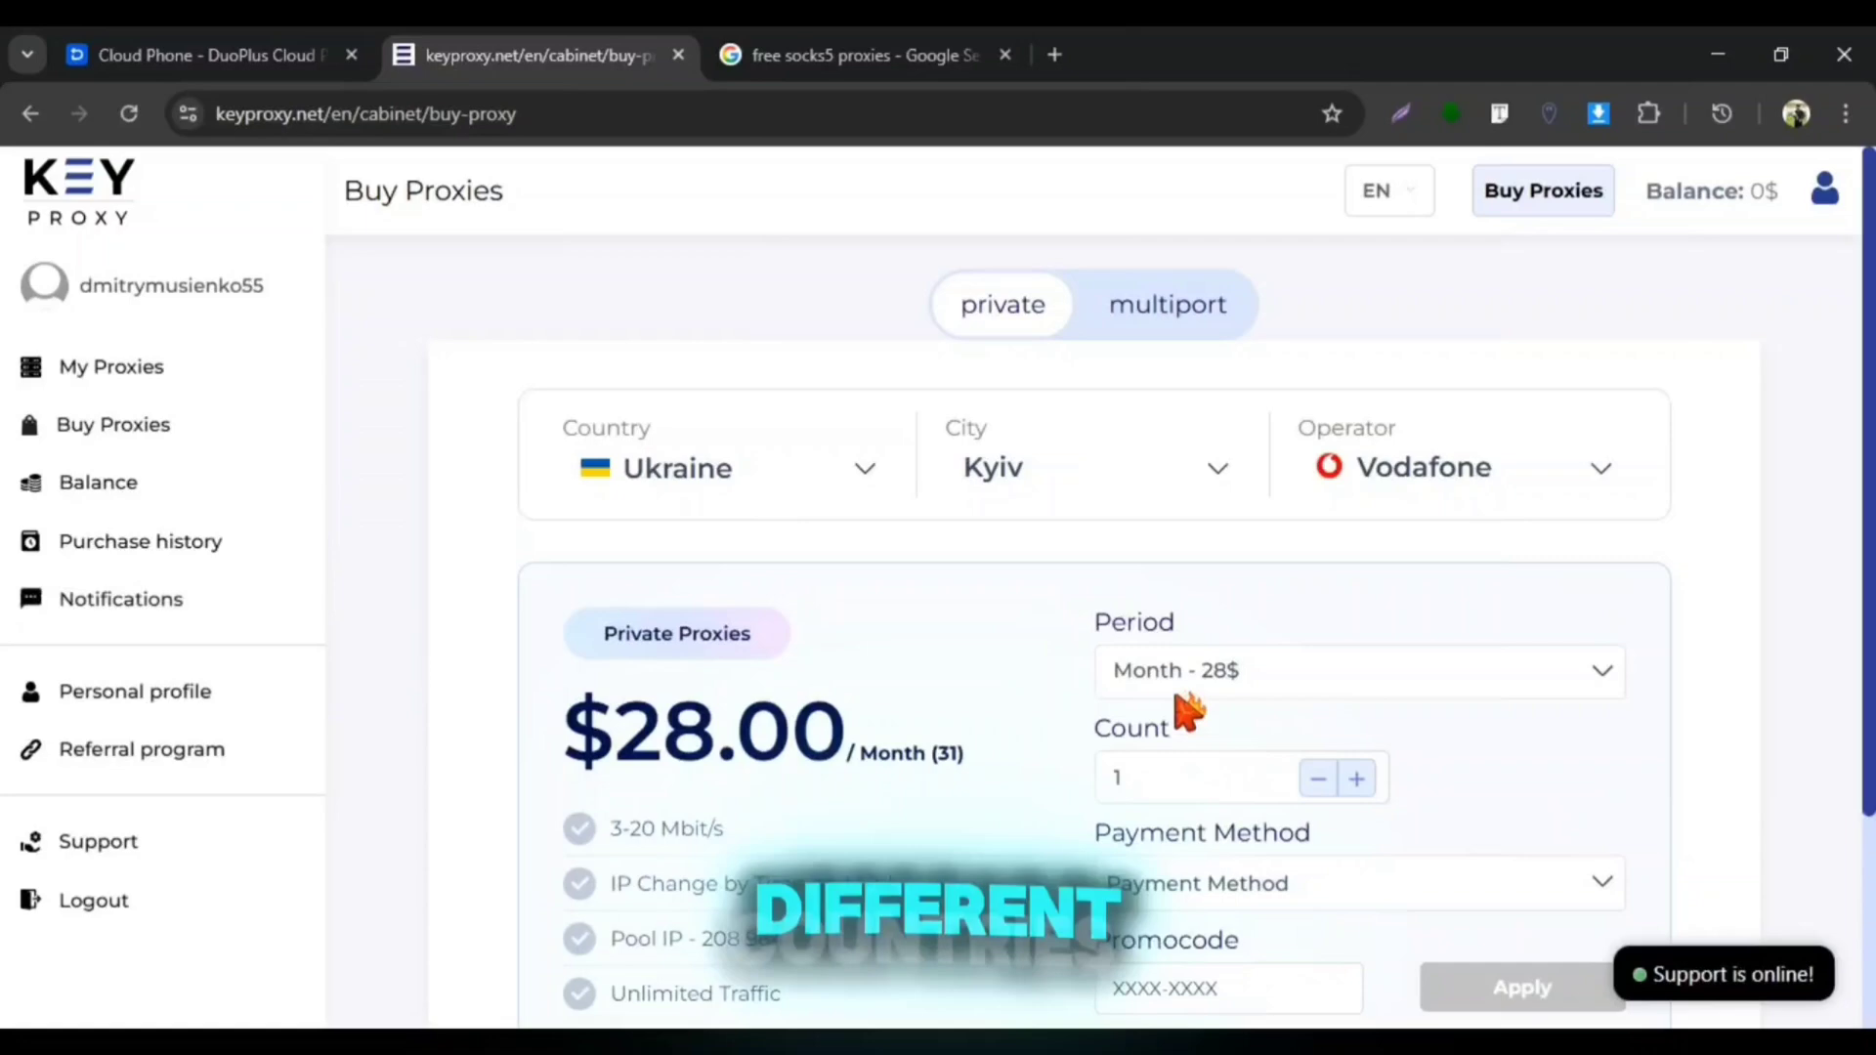
pyautogui.scroll(-3, 1186, 711)
pyautogui.click(846, 233)
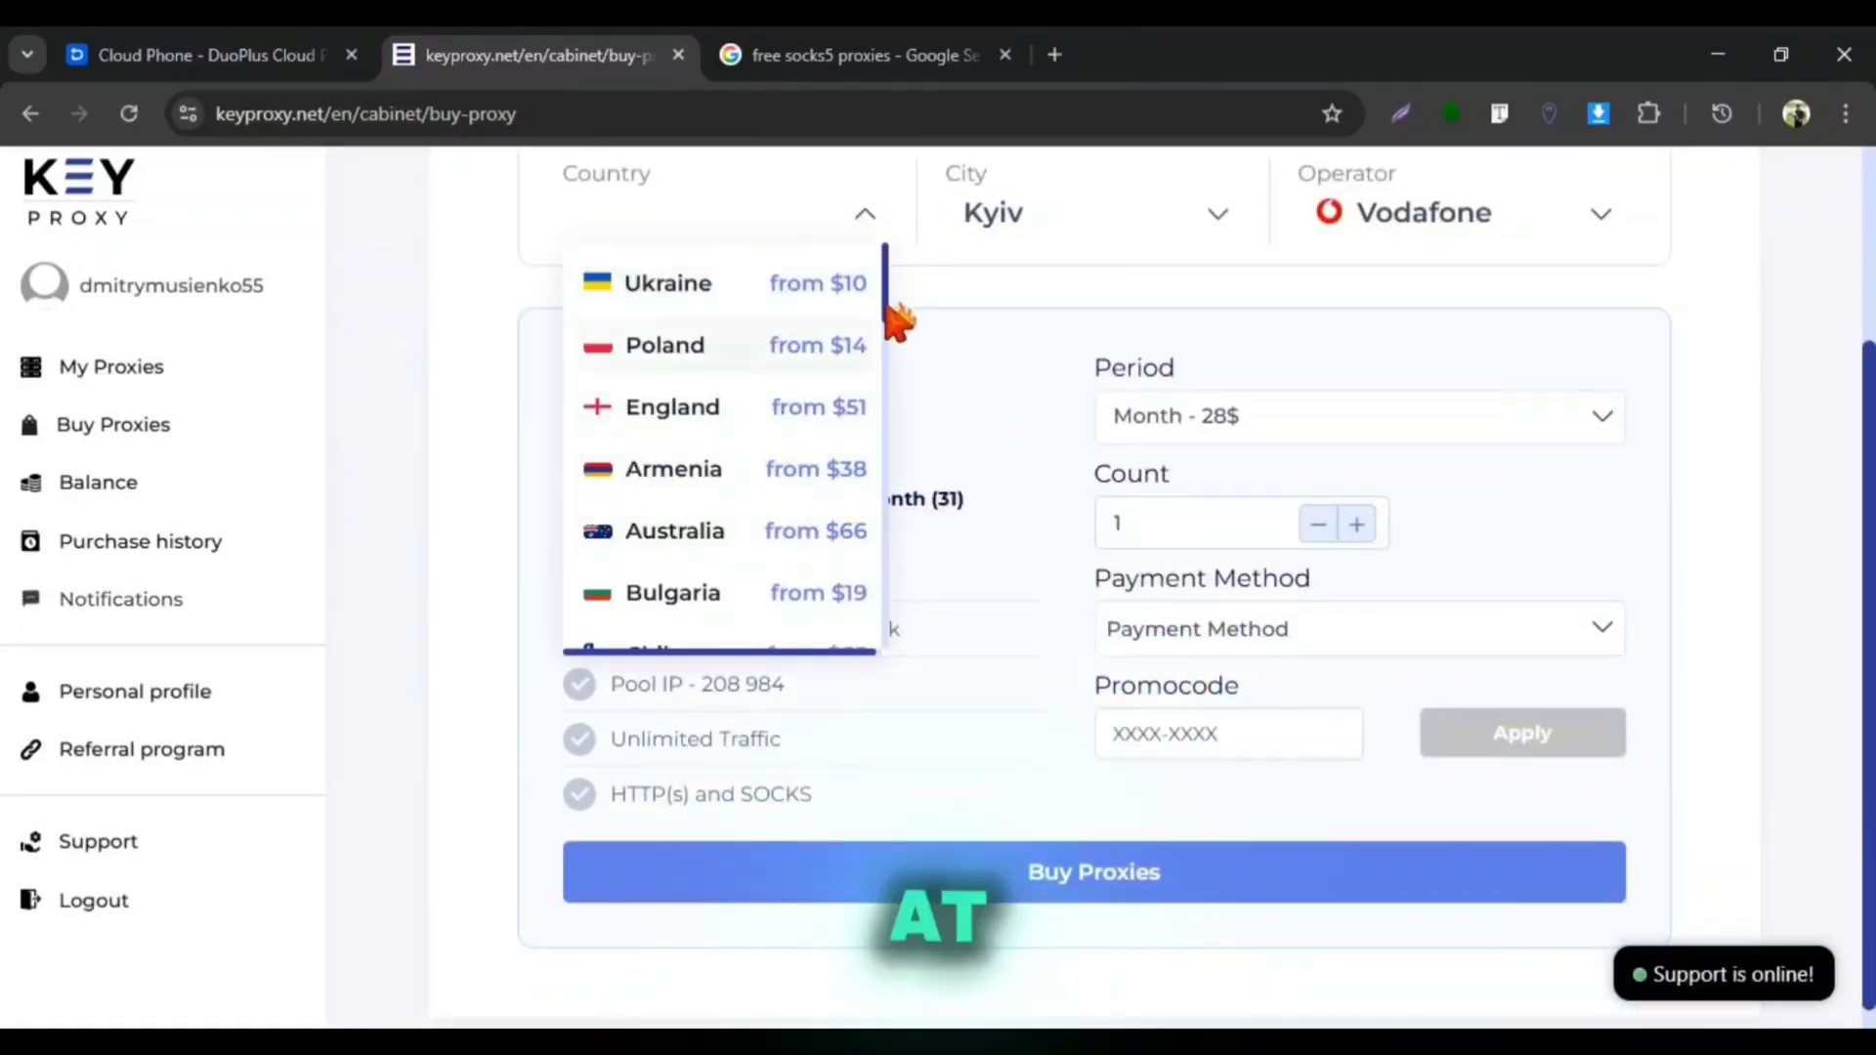
pyautogui.moveTo(886, 307); pyautogui.dragTo(914, 606)
pyautogui.click(1517, 283)
pyautogui.click(97, 482)
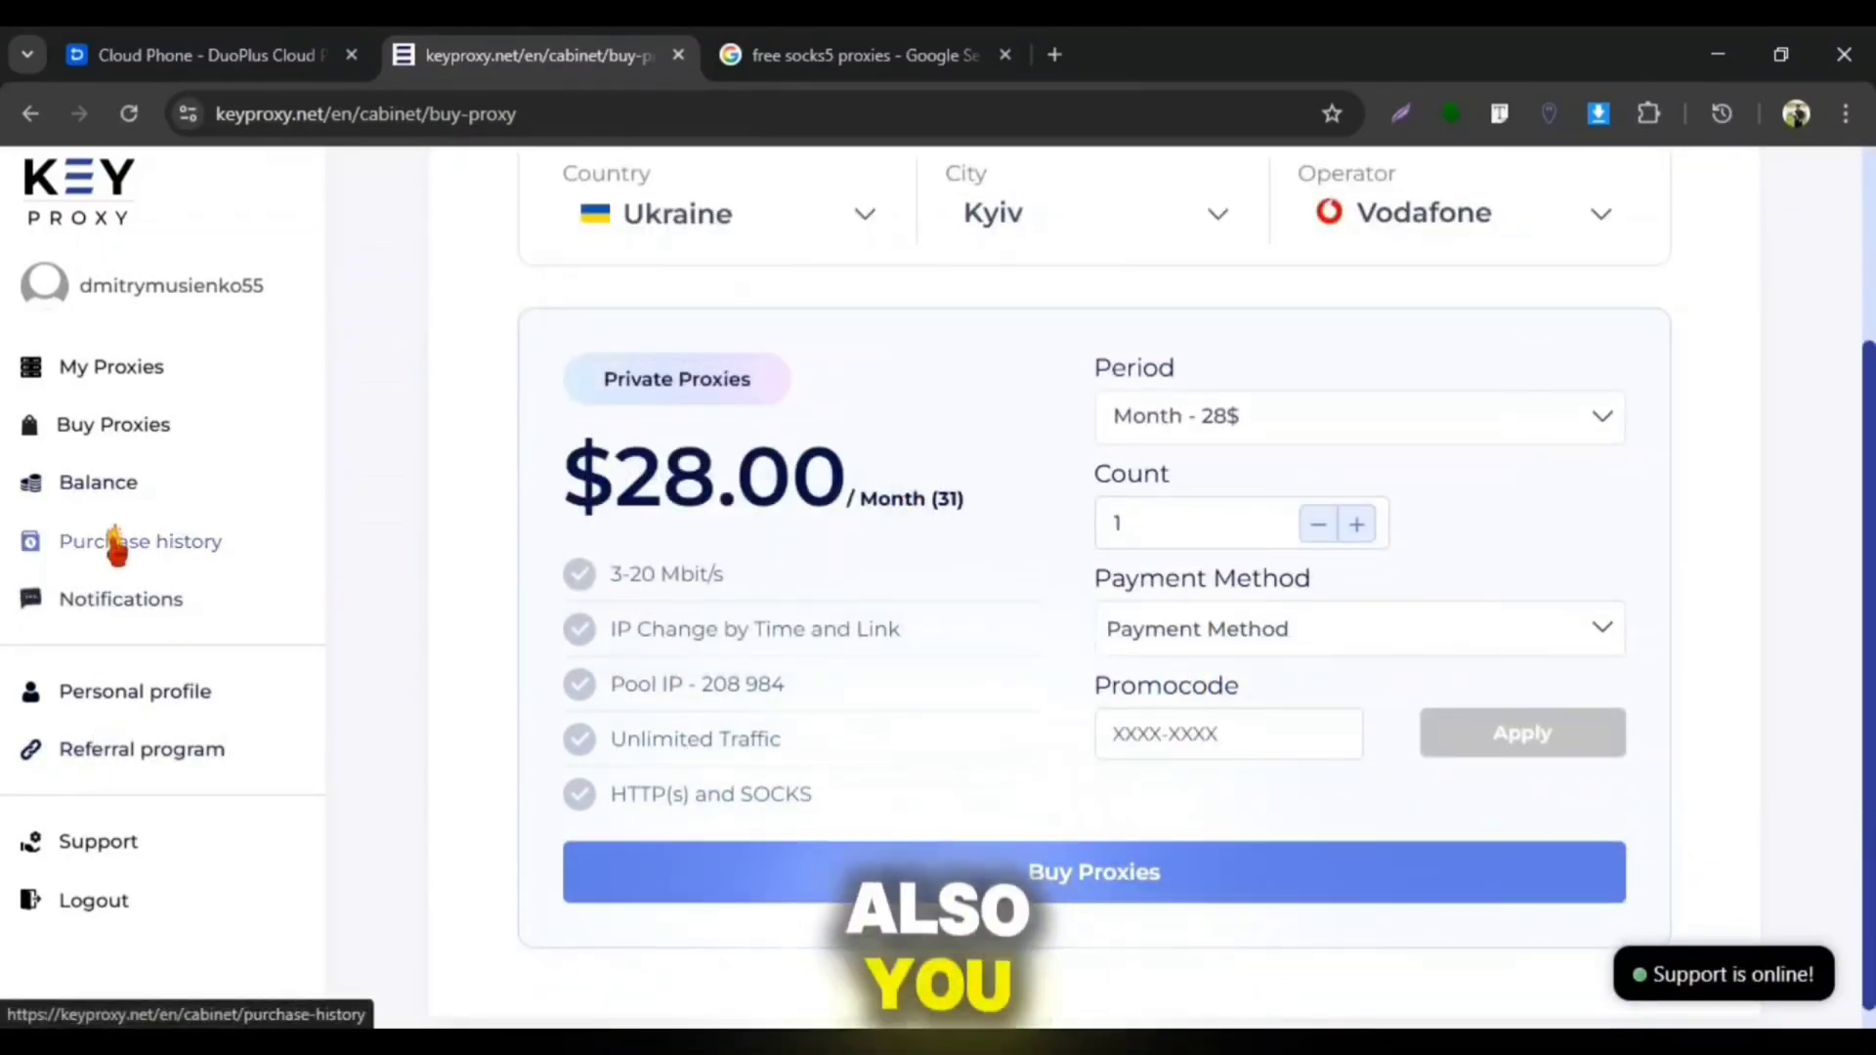
pyautogui.click(102, 748)
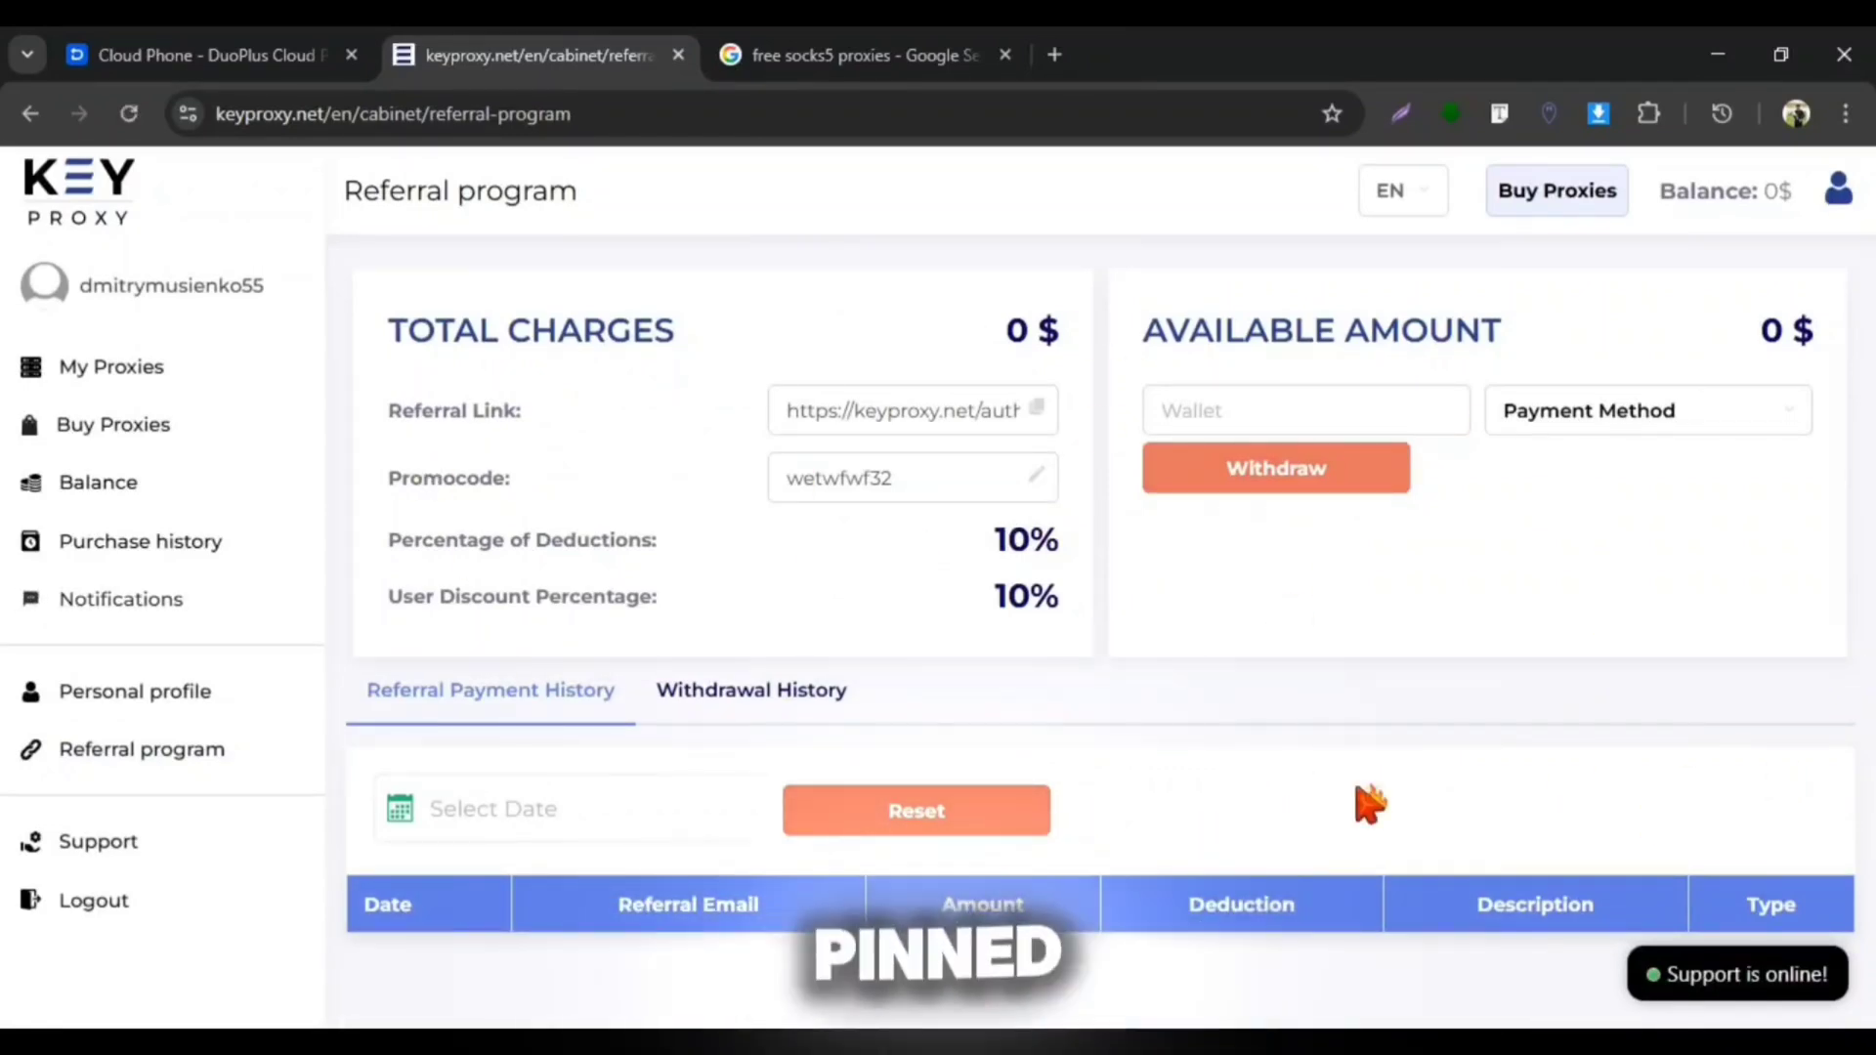
# Step: Switch back to DuoPlus and power on the snap_CfPVj and Phone 2 cloud phones
pyautogui.click(129, 54)
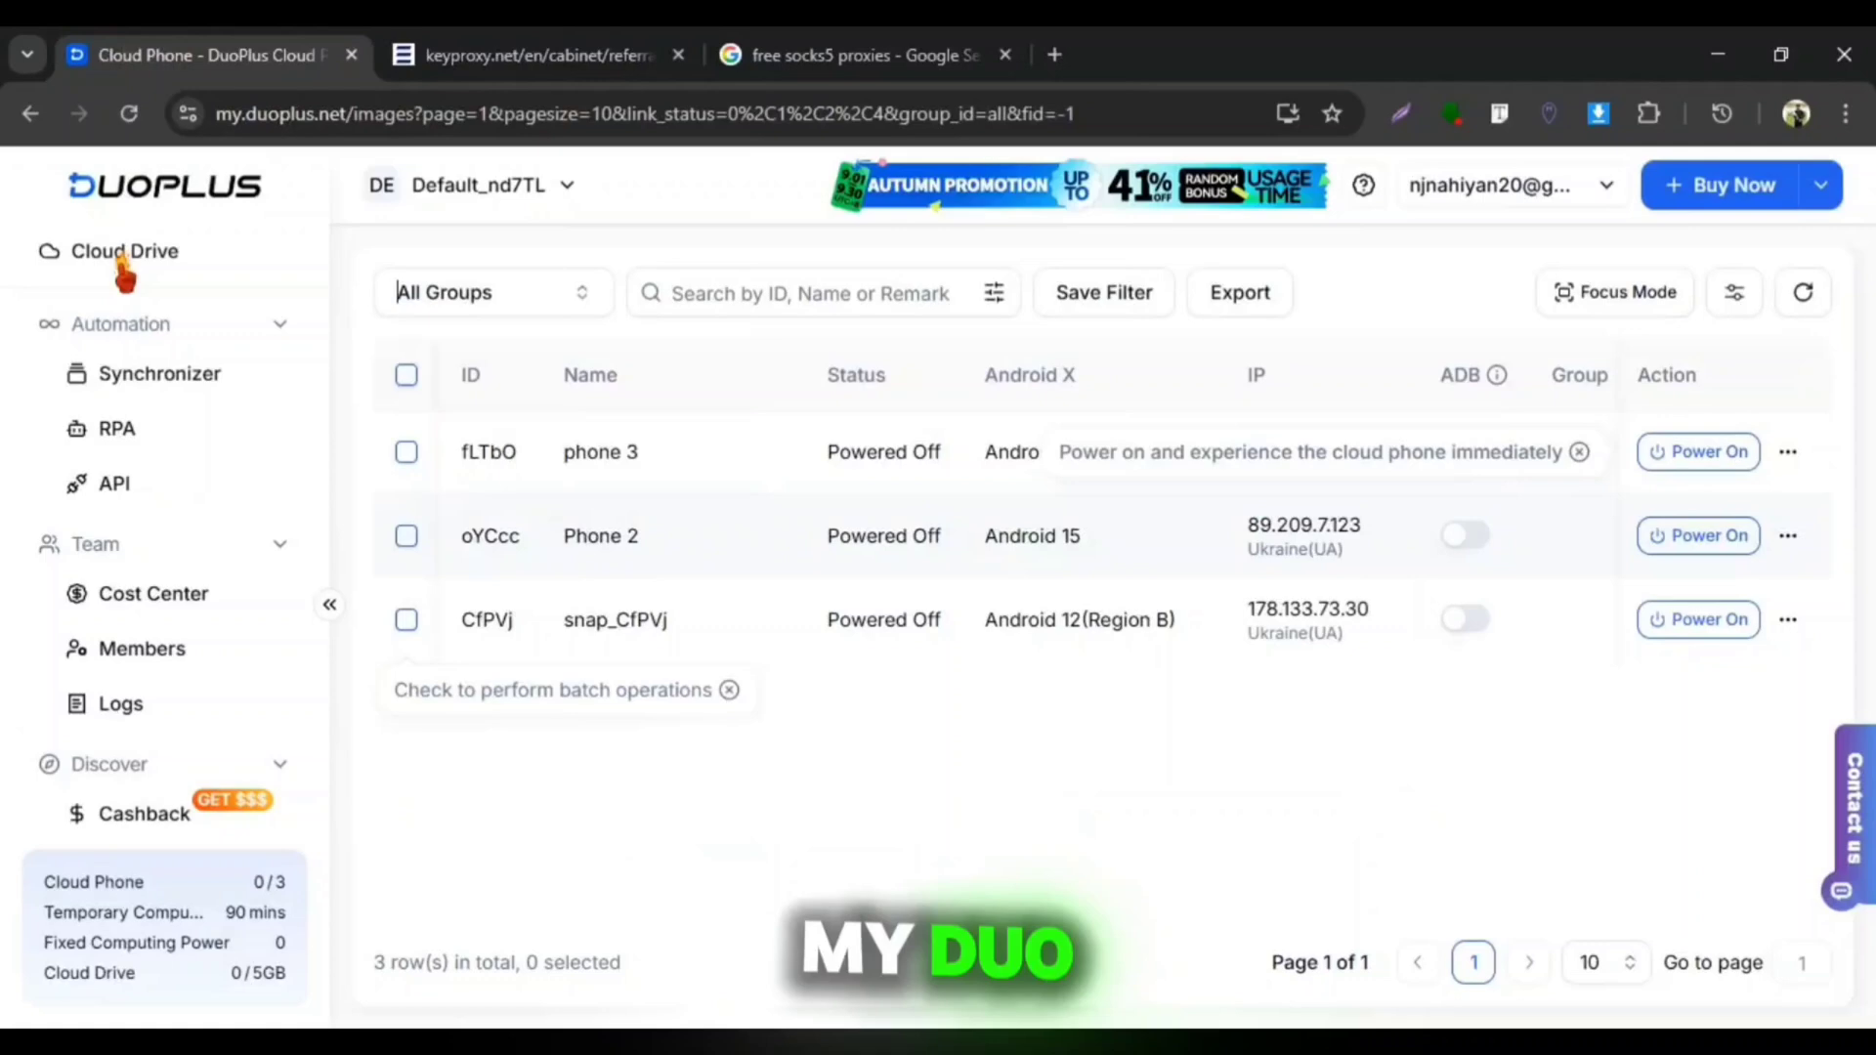
pyautogui.click(1671, 619)
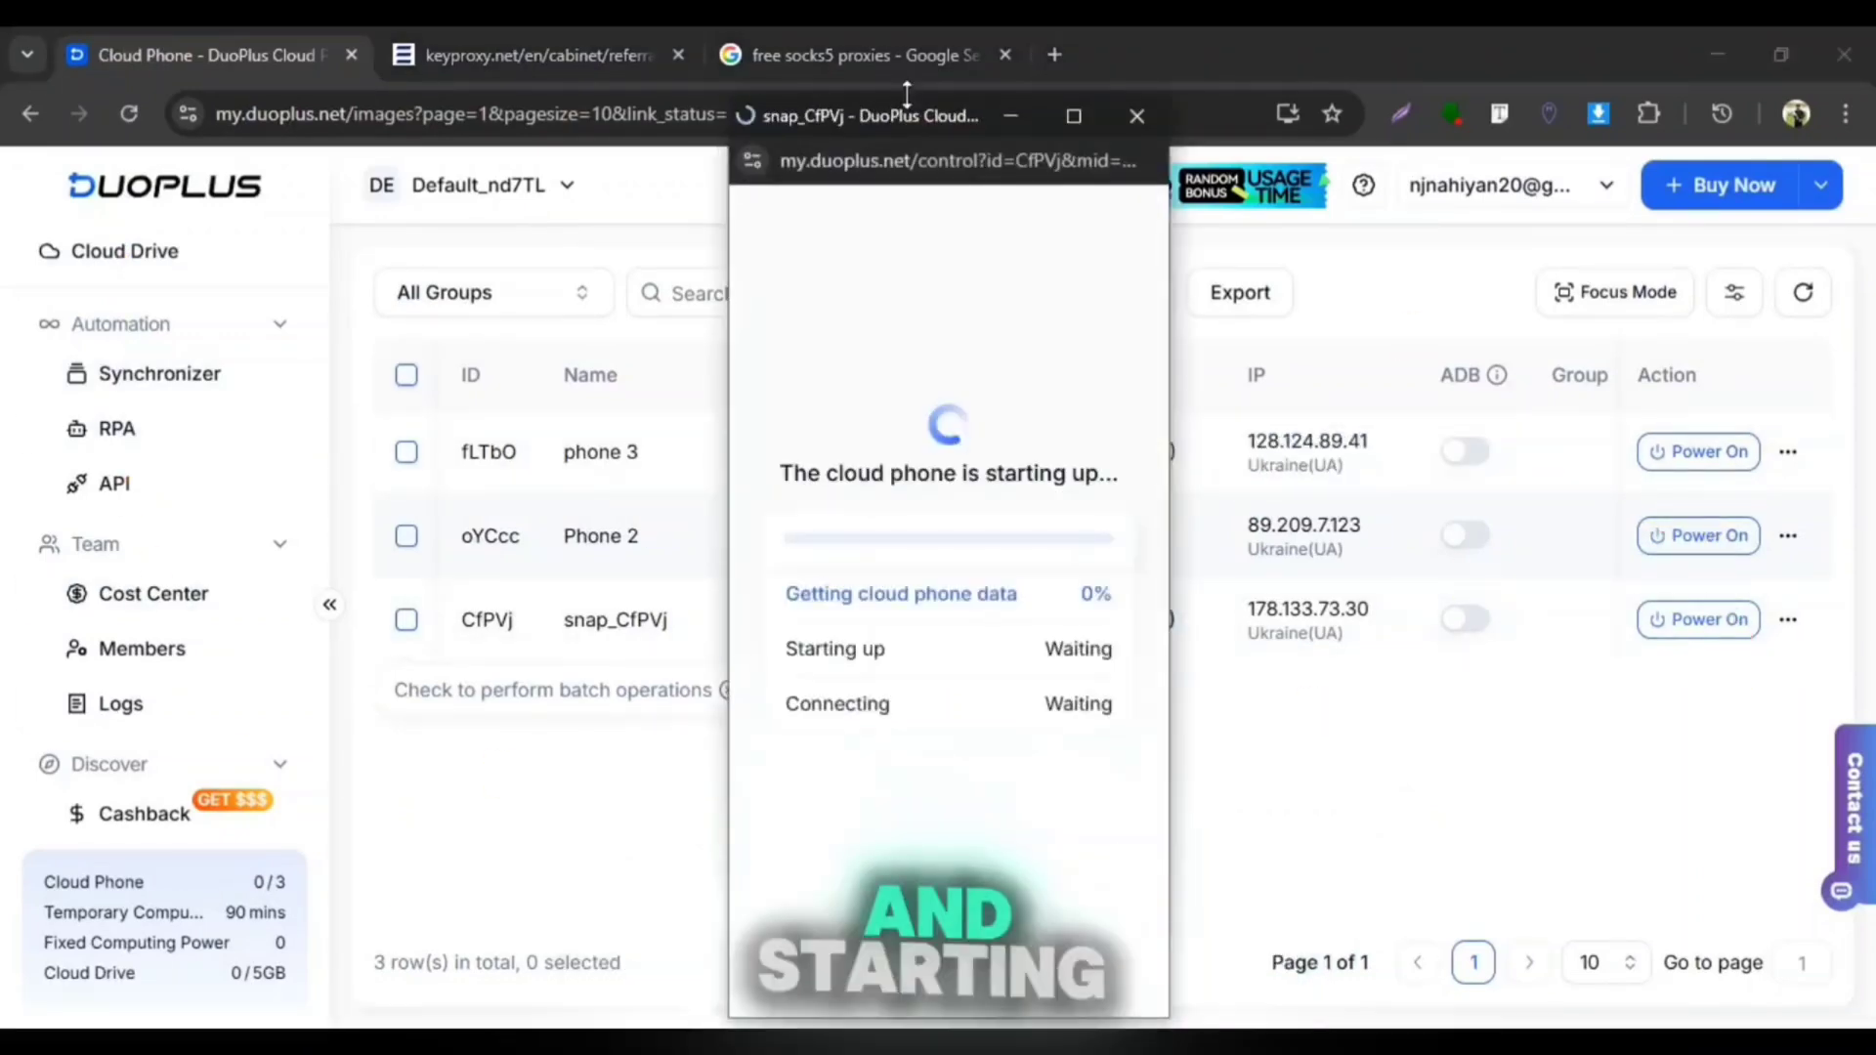
pyautogui.click(1698, 536)
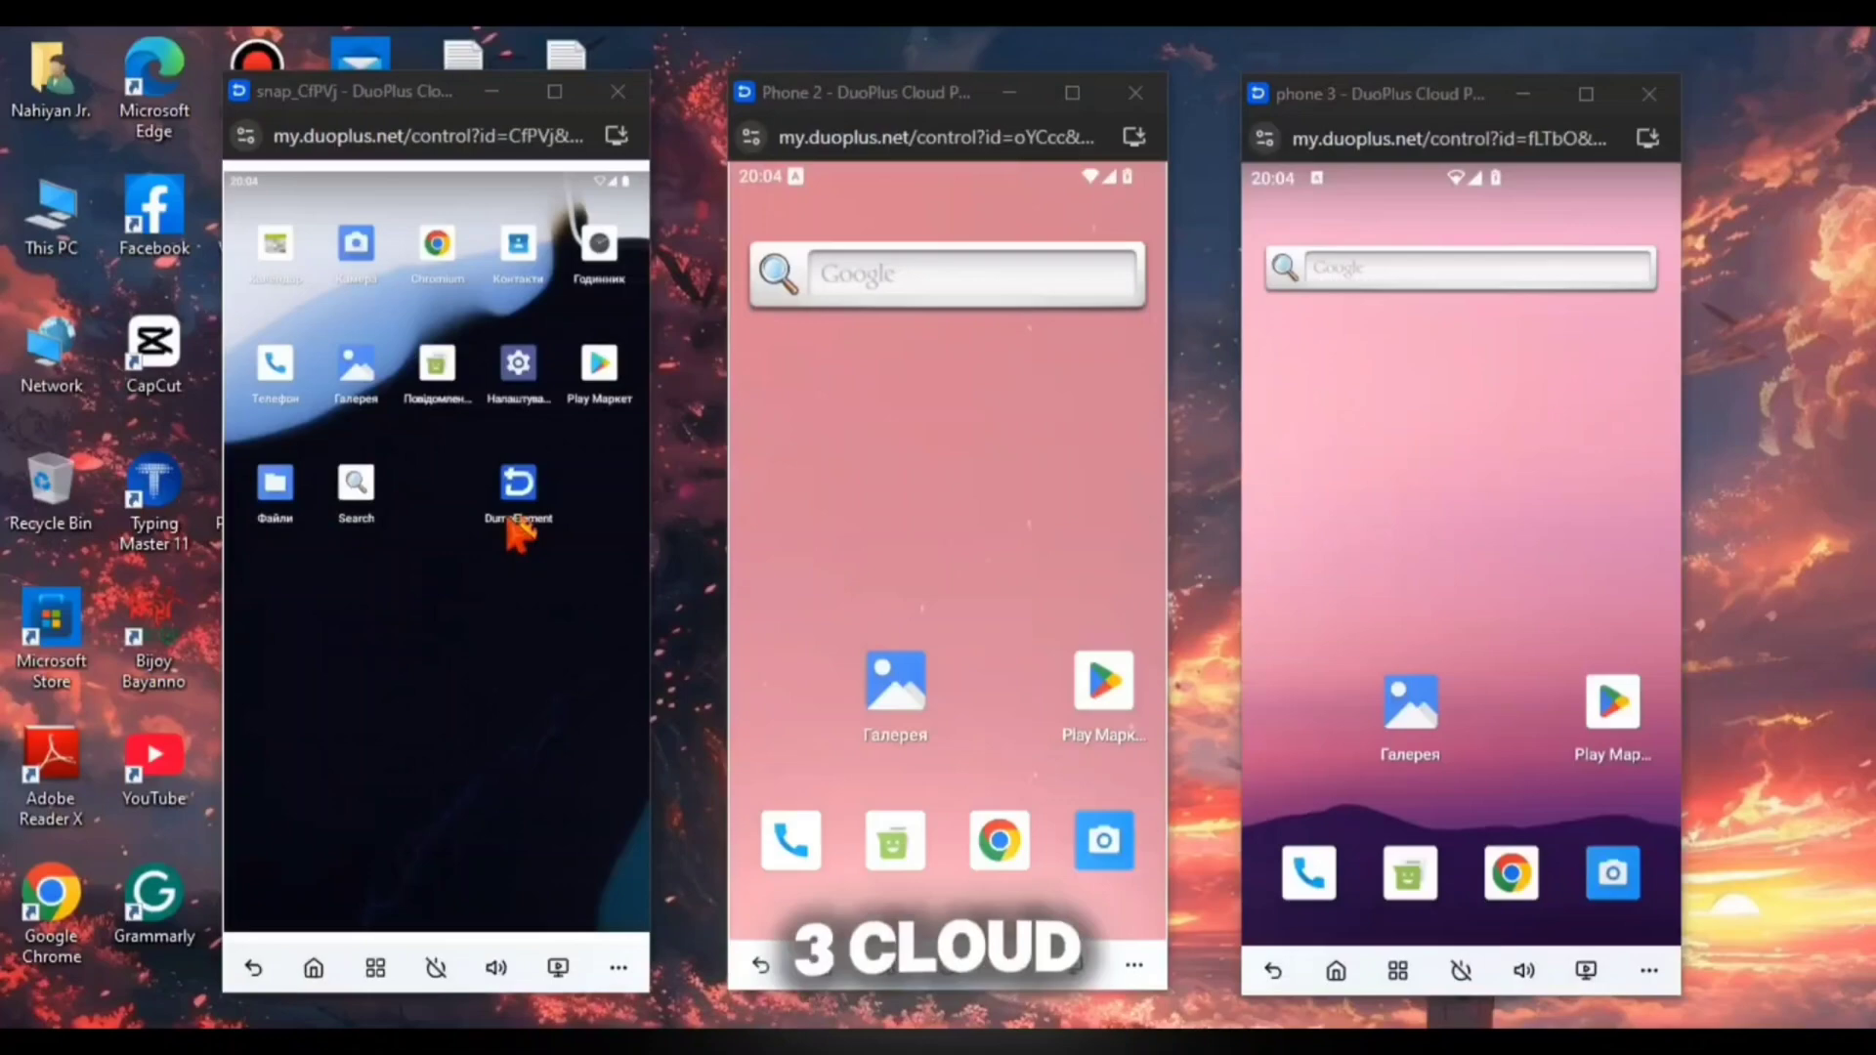
# Step: Open the Android settings on the cloud phones and examine their storage (Пам'ять) pages
pyautogui.moveTo(598, 195); pyautogui.dragTo(544, 495)
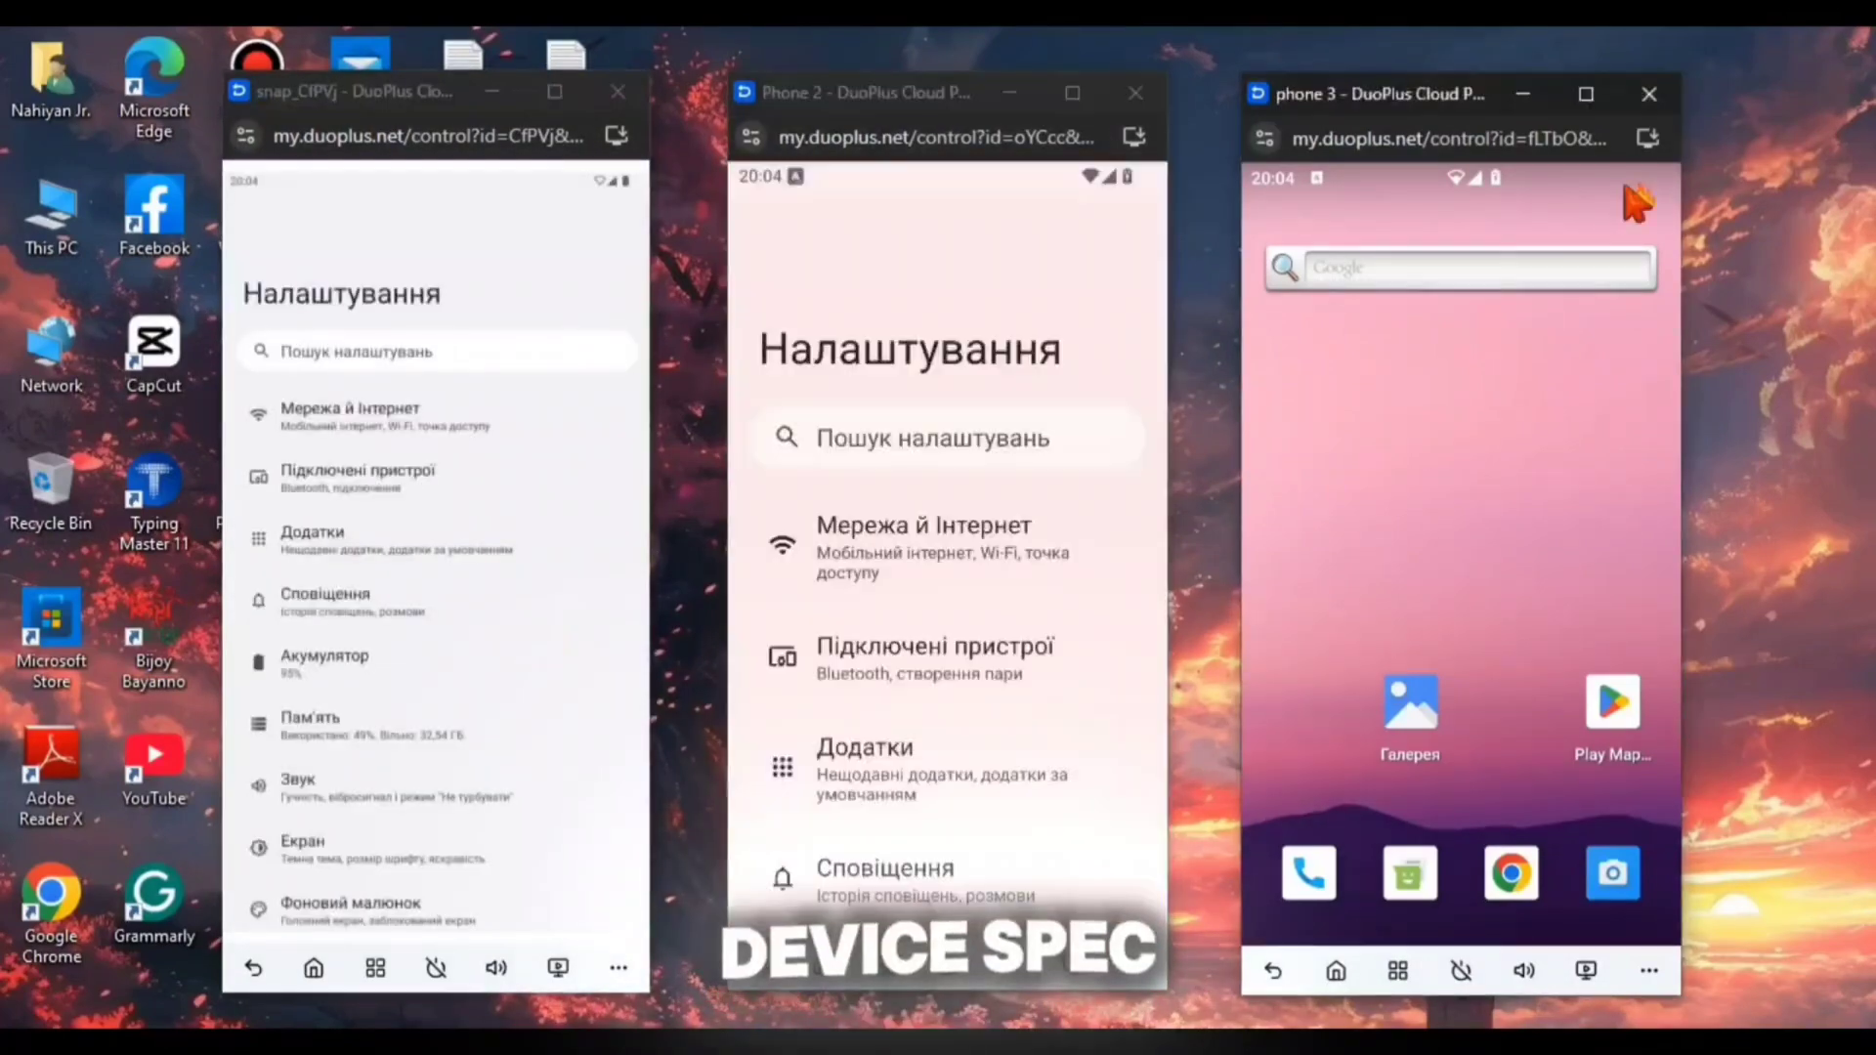
pyautogui.moveTo(1632, 201); pyautogui.dragTo(1591, 900)
pyautogui.click(1590, 899)
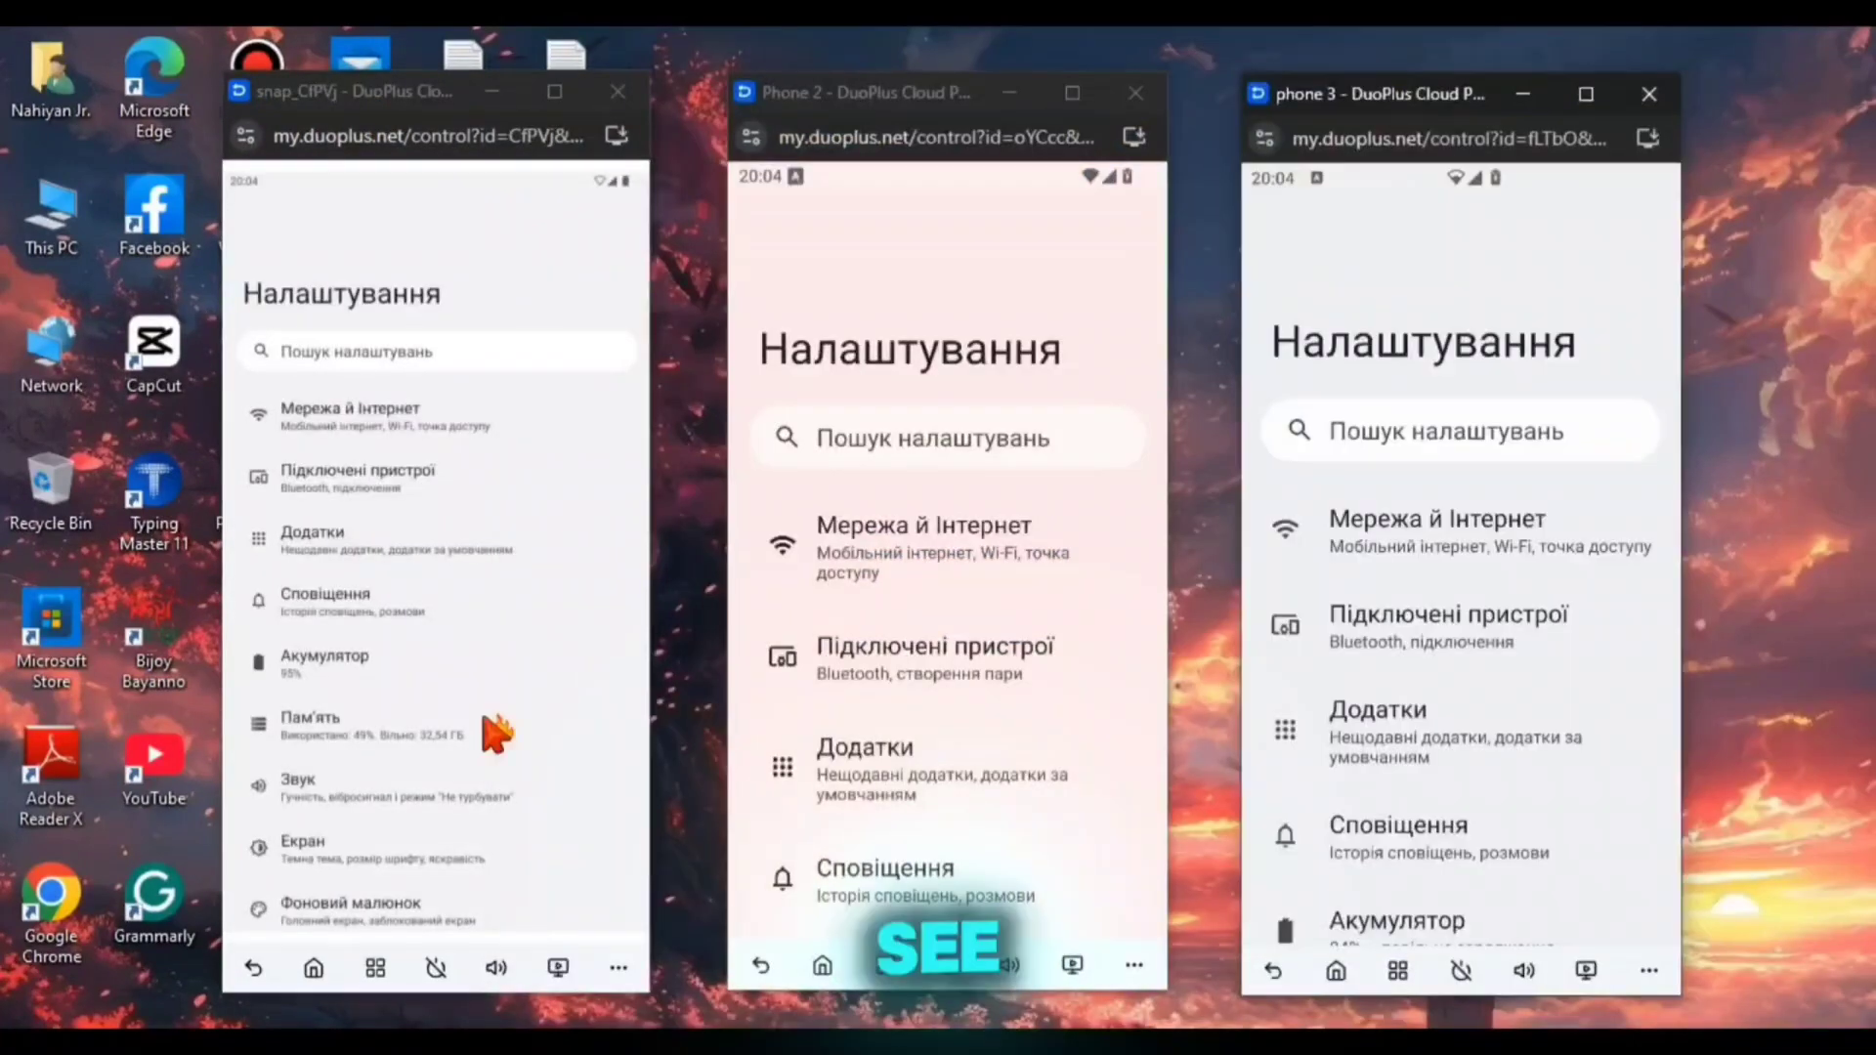
pyautogui.click(494, 733)
pyautogui.click(997, 696)
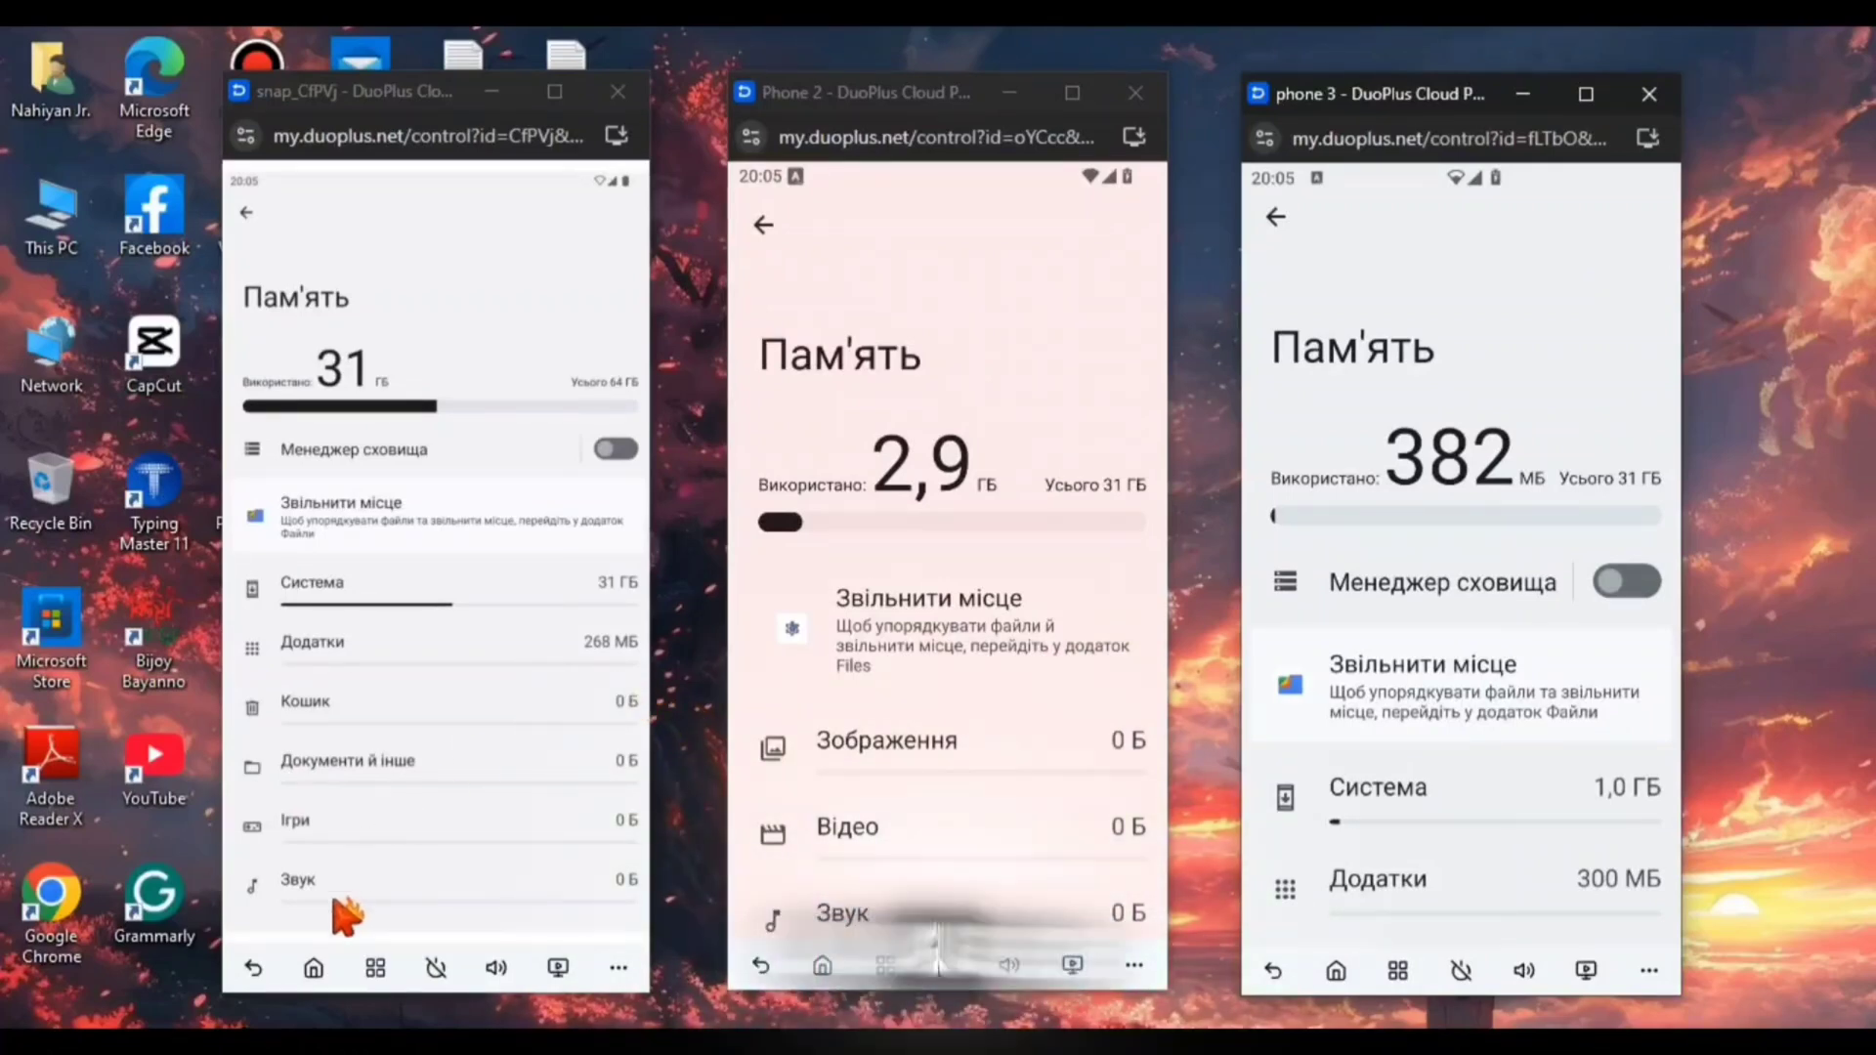
# Step: Return all three cloud phones to their home screens
pyautogui.click(314, 968)
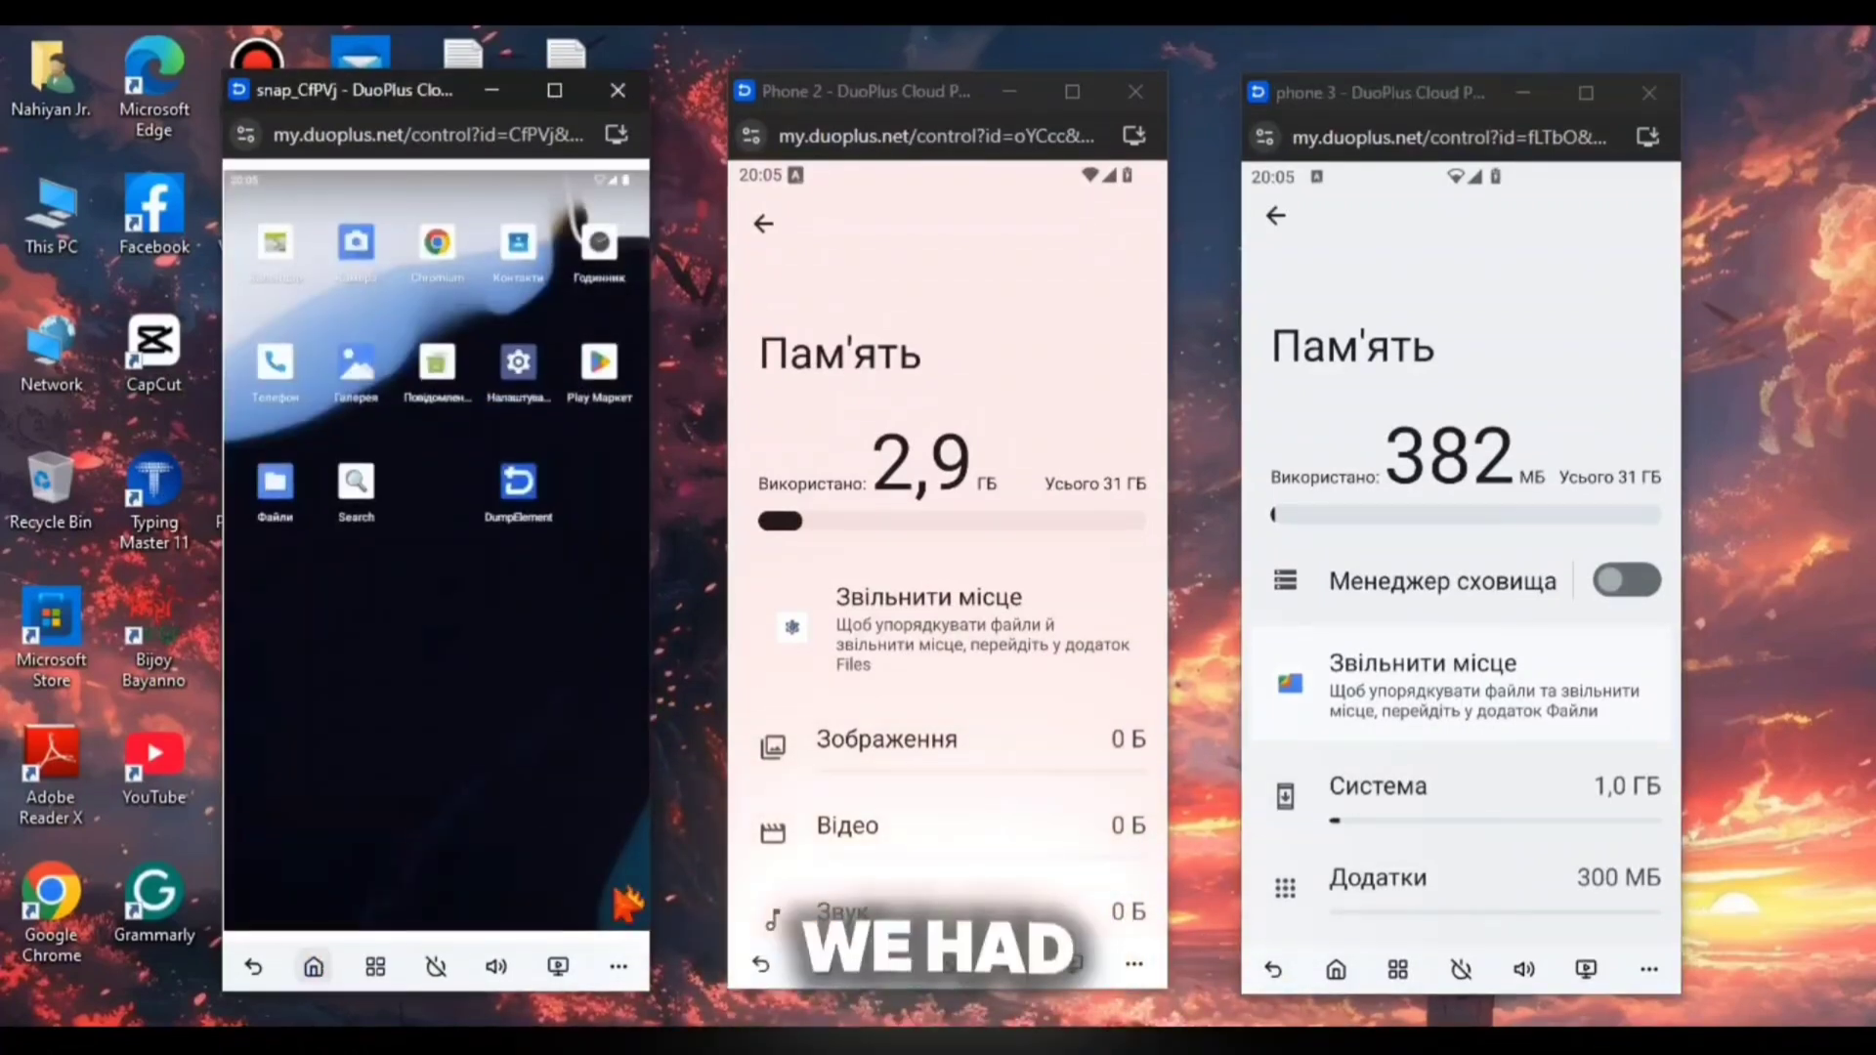
pyautogui.click(823, 966)
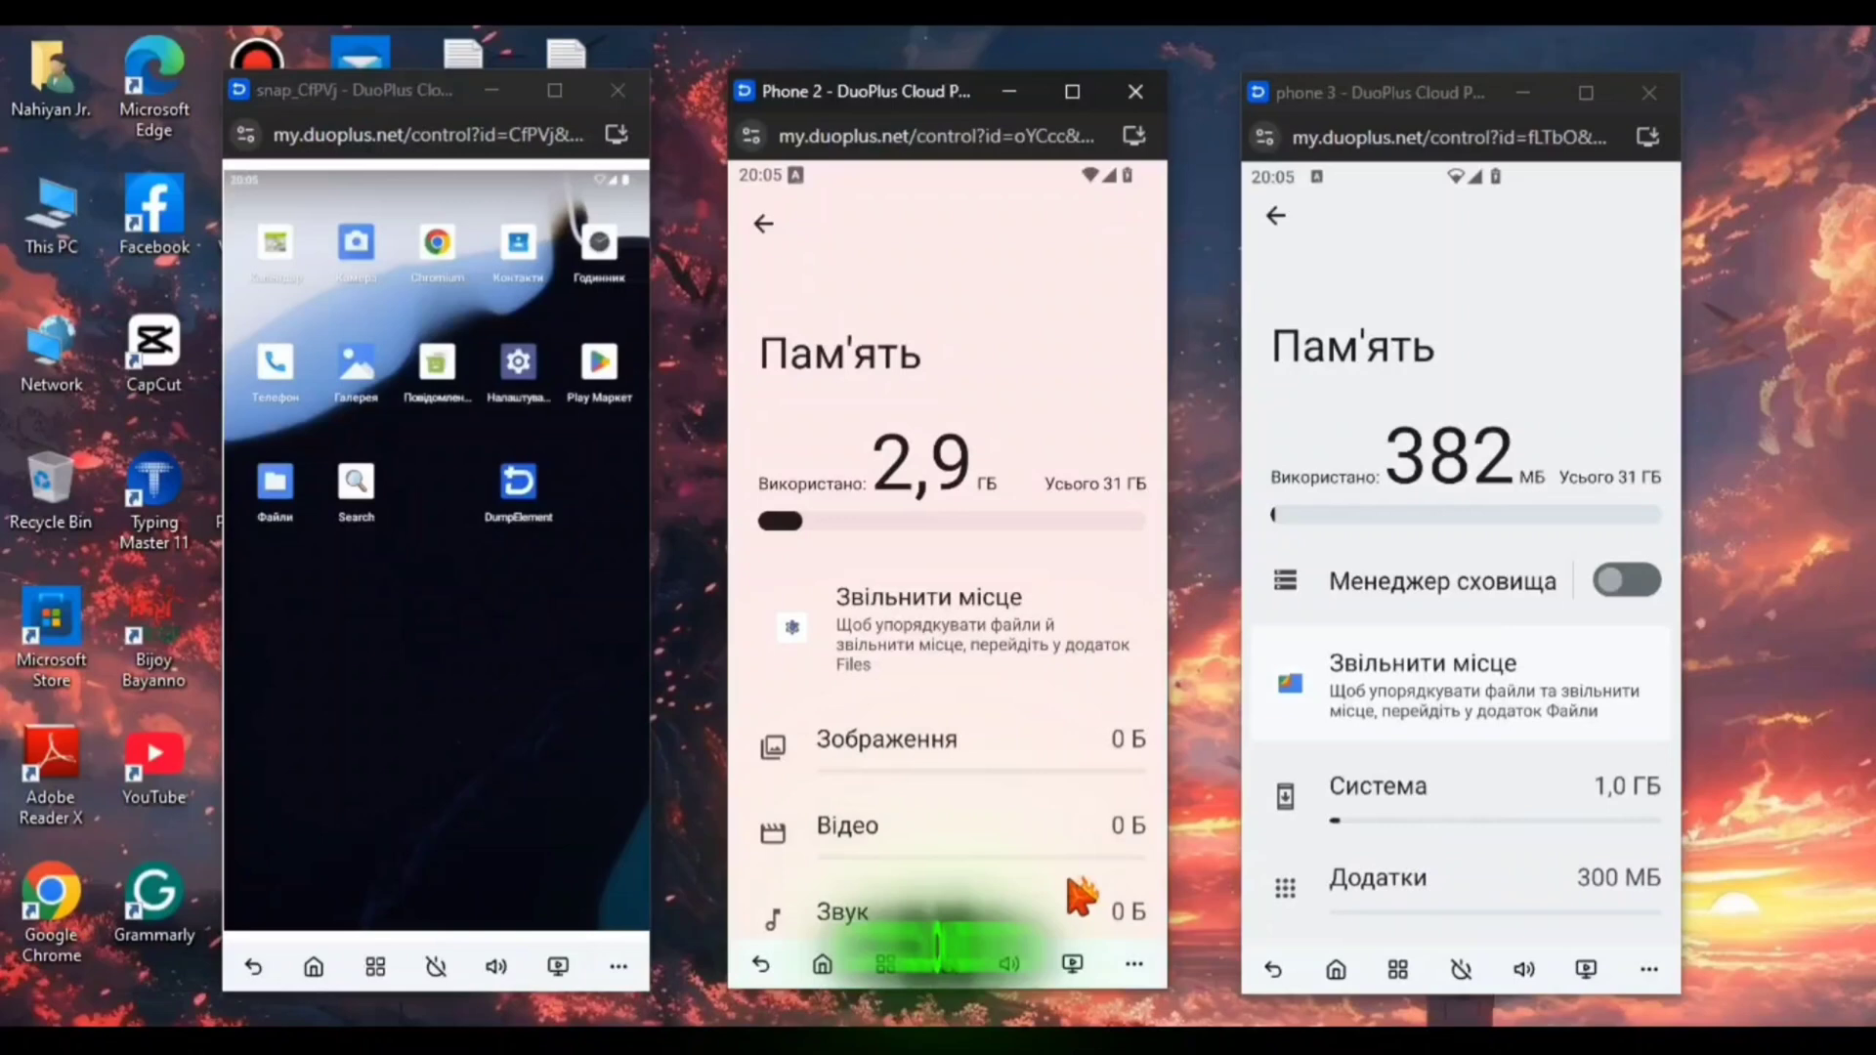
pyautogui.click(1335, 968)
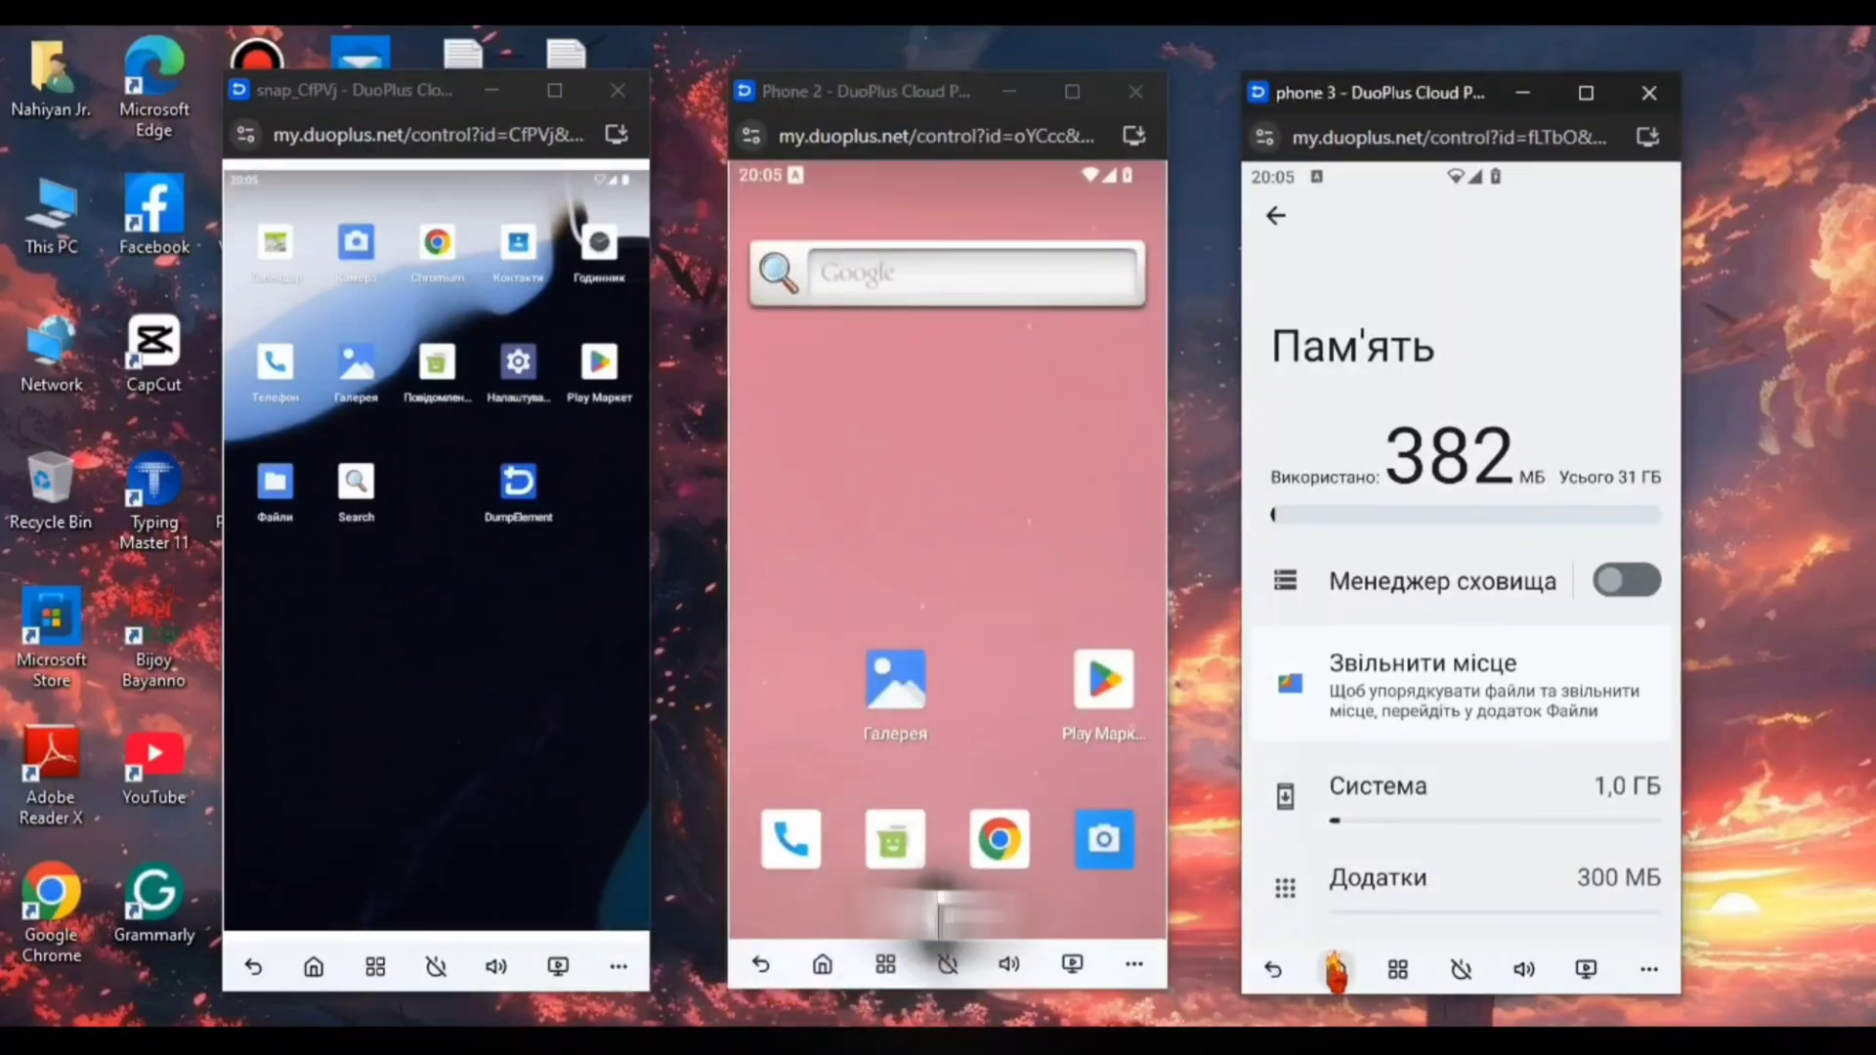
pyautogui.click(518, 483)
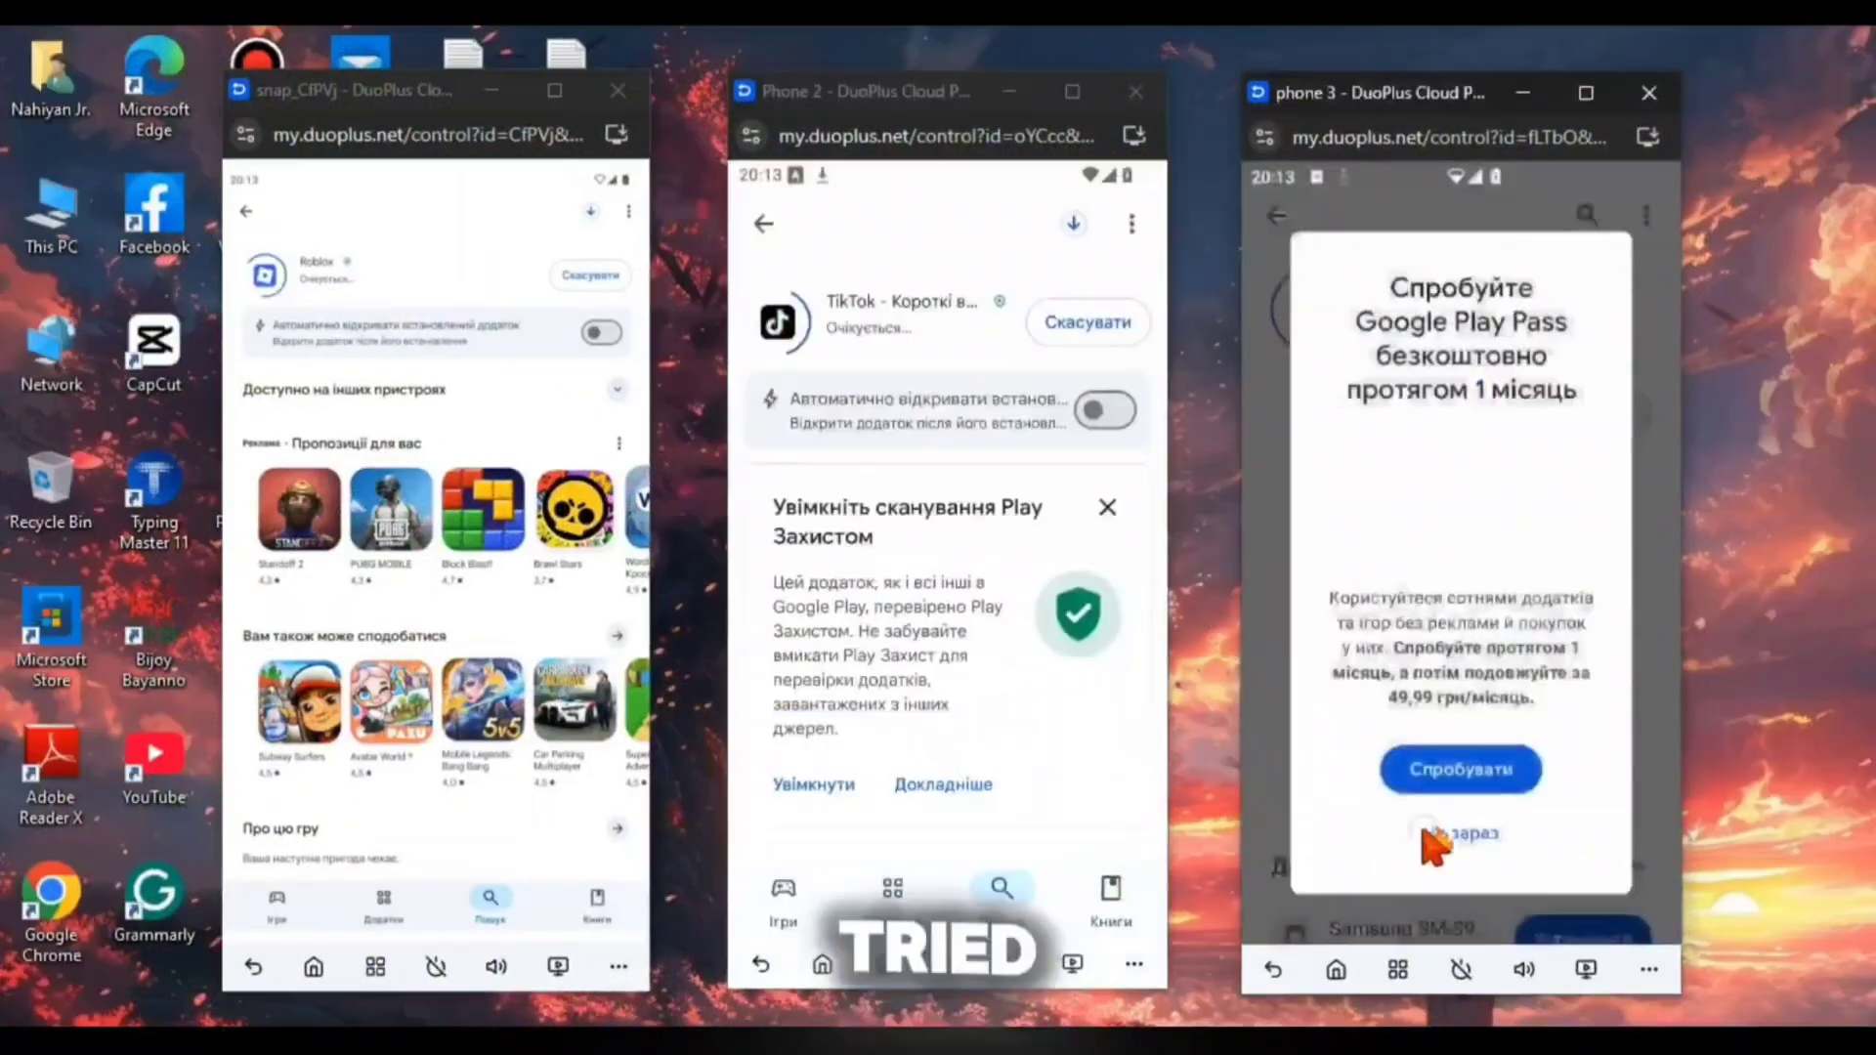
# Step: Decline the Google Play Pass trial on phone 3 and open the Play Store search on Phone 2
pyautogui.click(1443, 826)
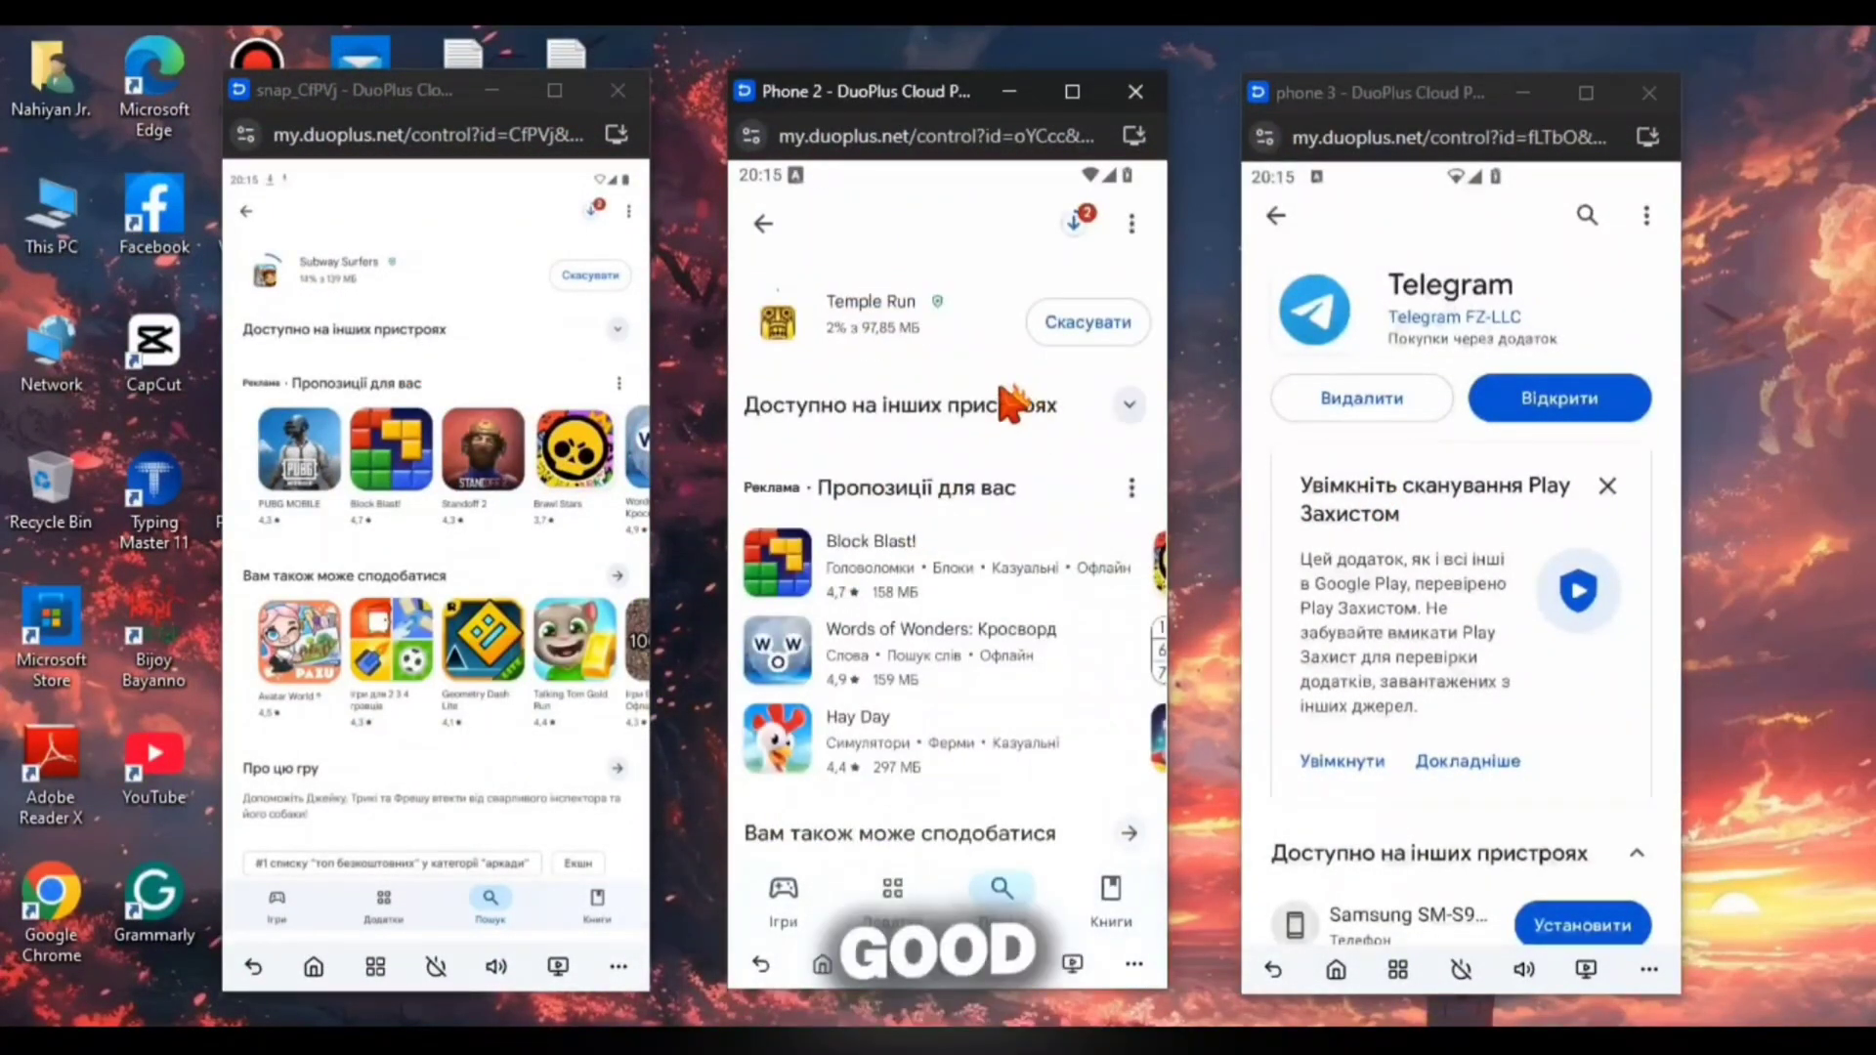
pyautogui.click(1001, 887)
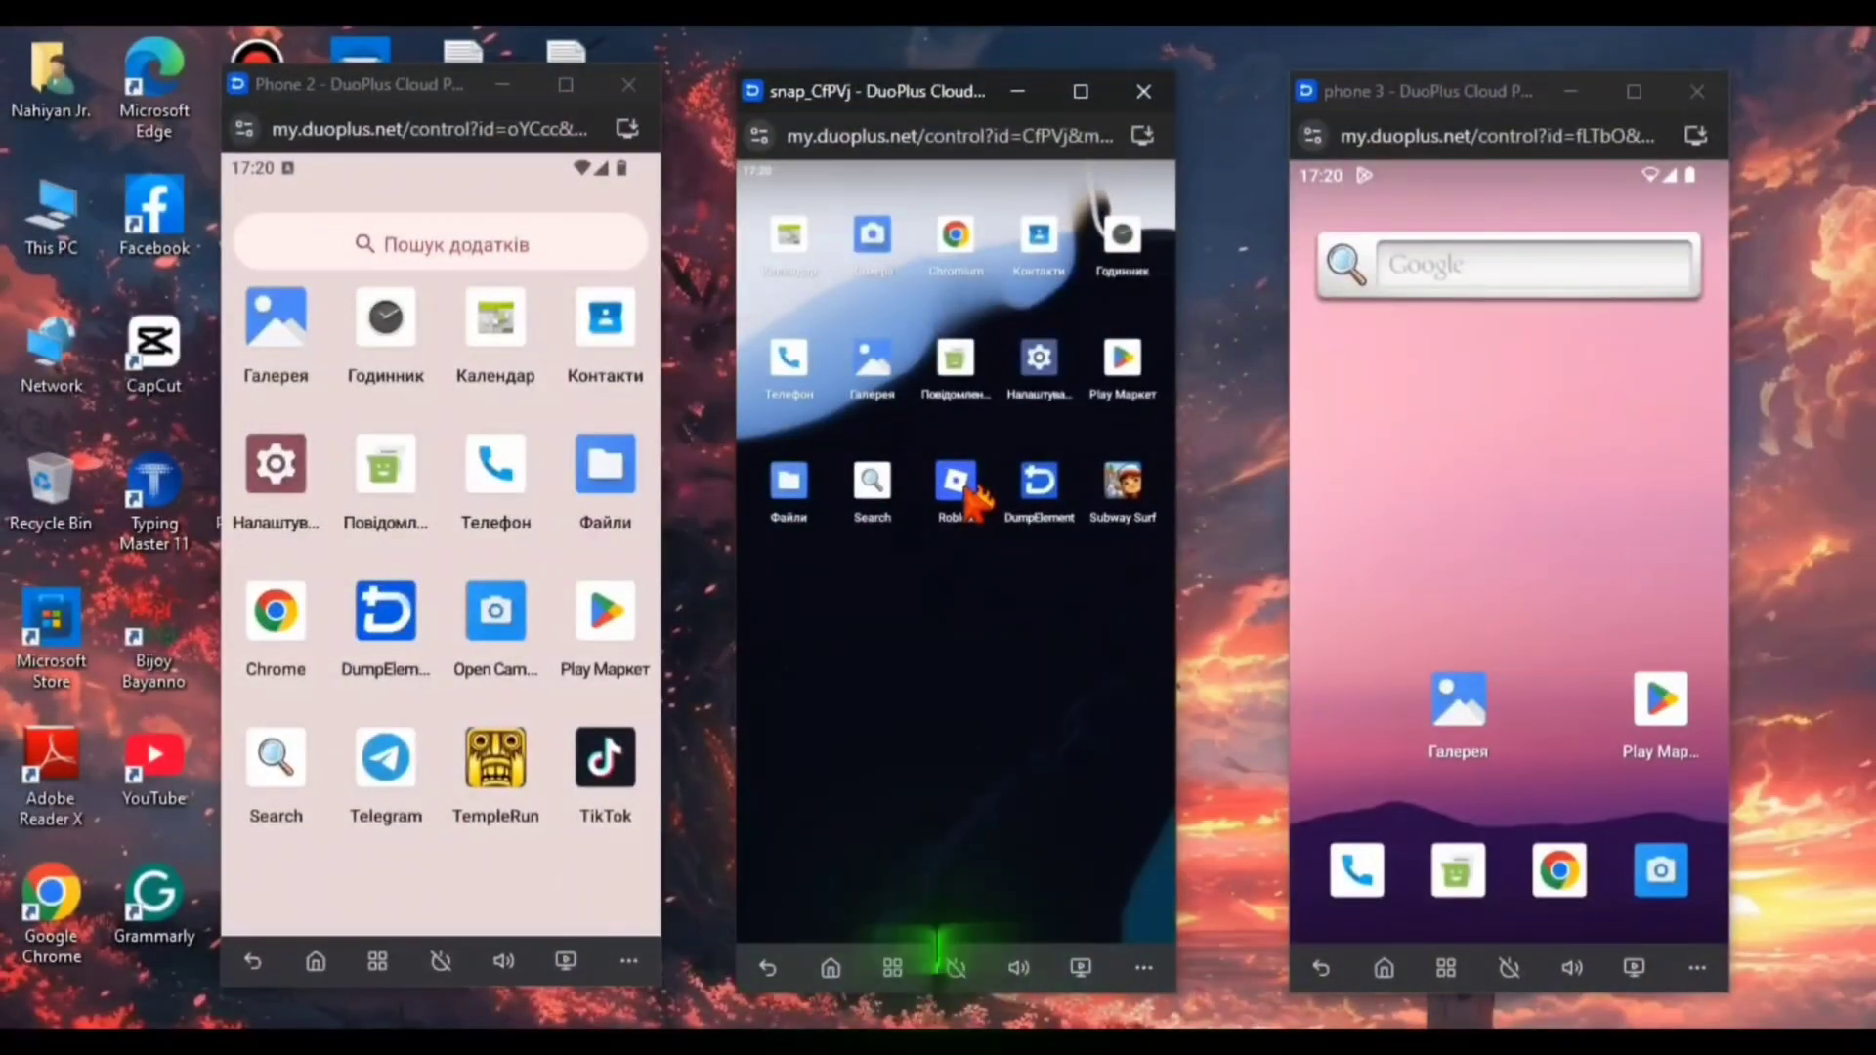
# Step: Launch Roblox on snap_CfPVj and play the prop hunt game, running around the map and swinging the hammer
pyautogui.click(965, 486)
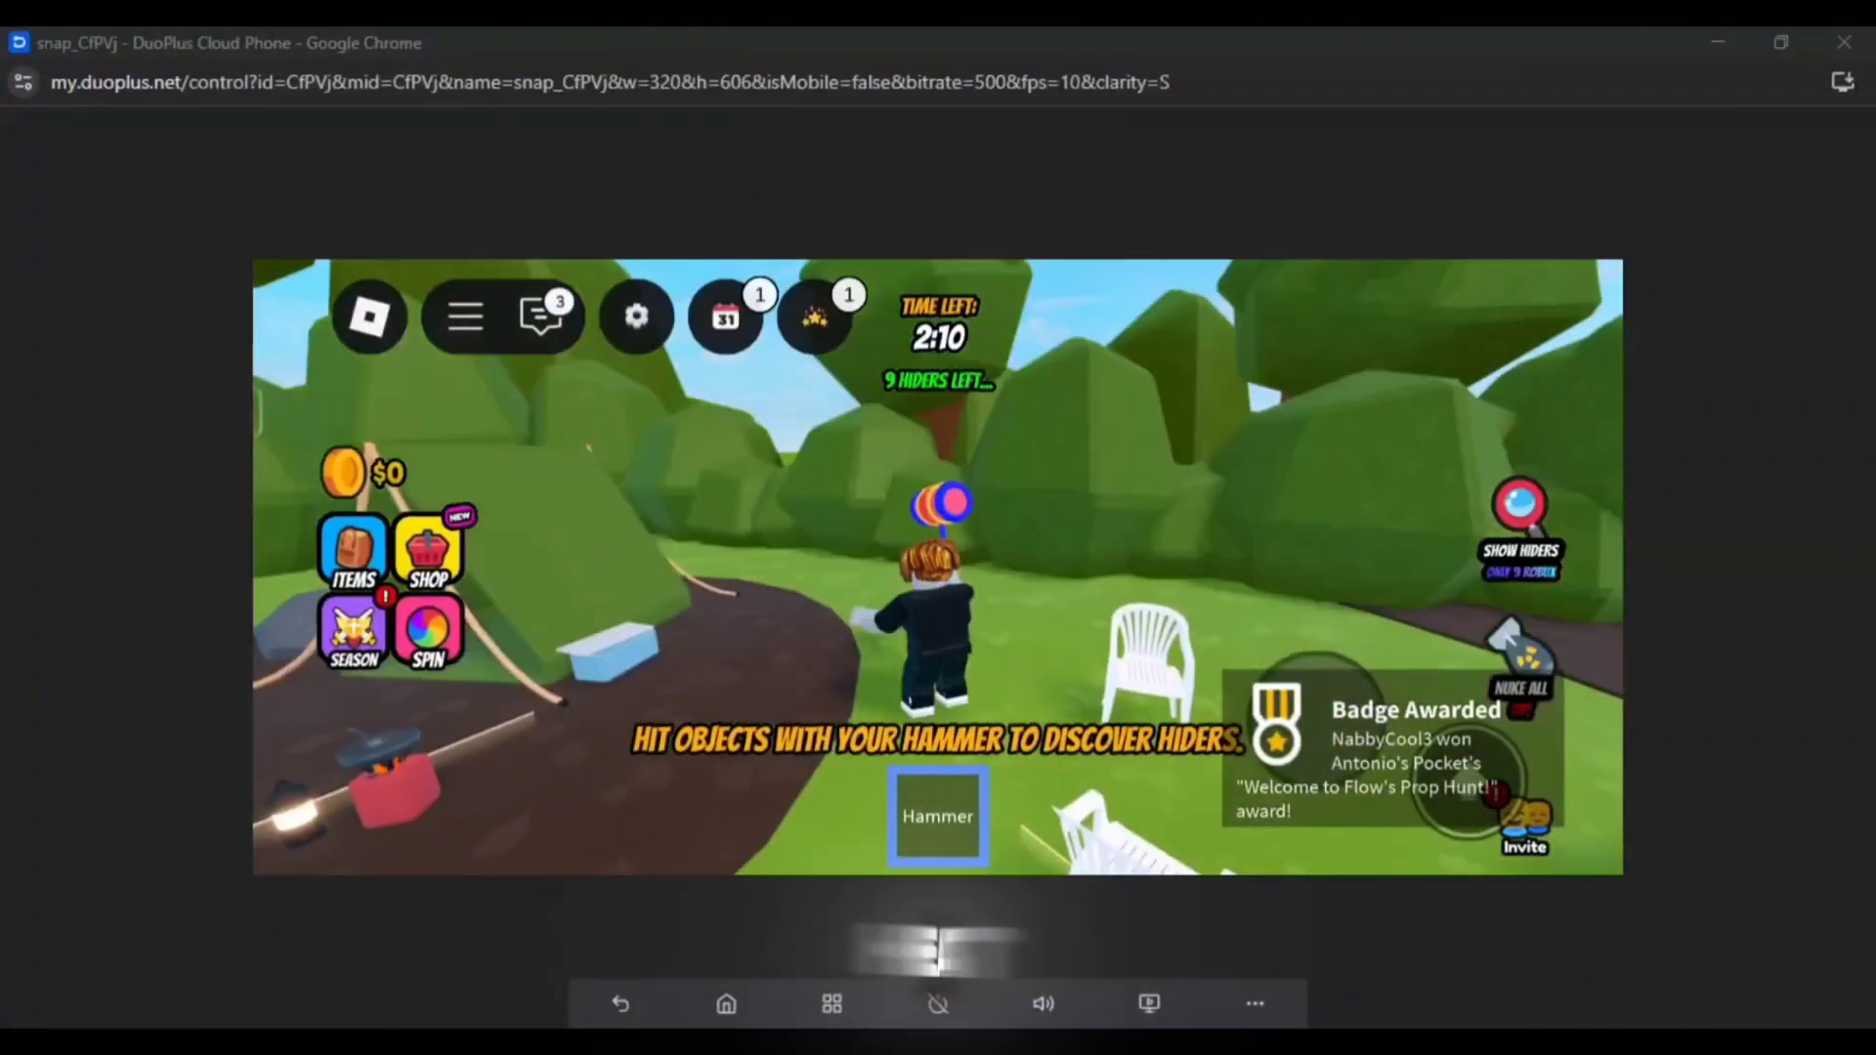
pyautogui.moveTo(1399, 563); pyautogui.dragTo(1446, 589)
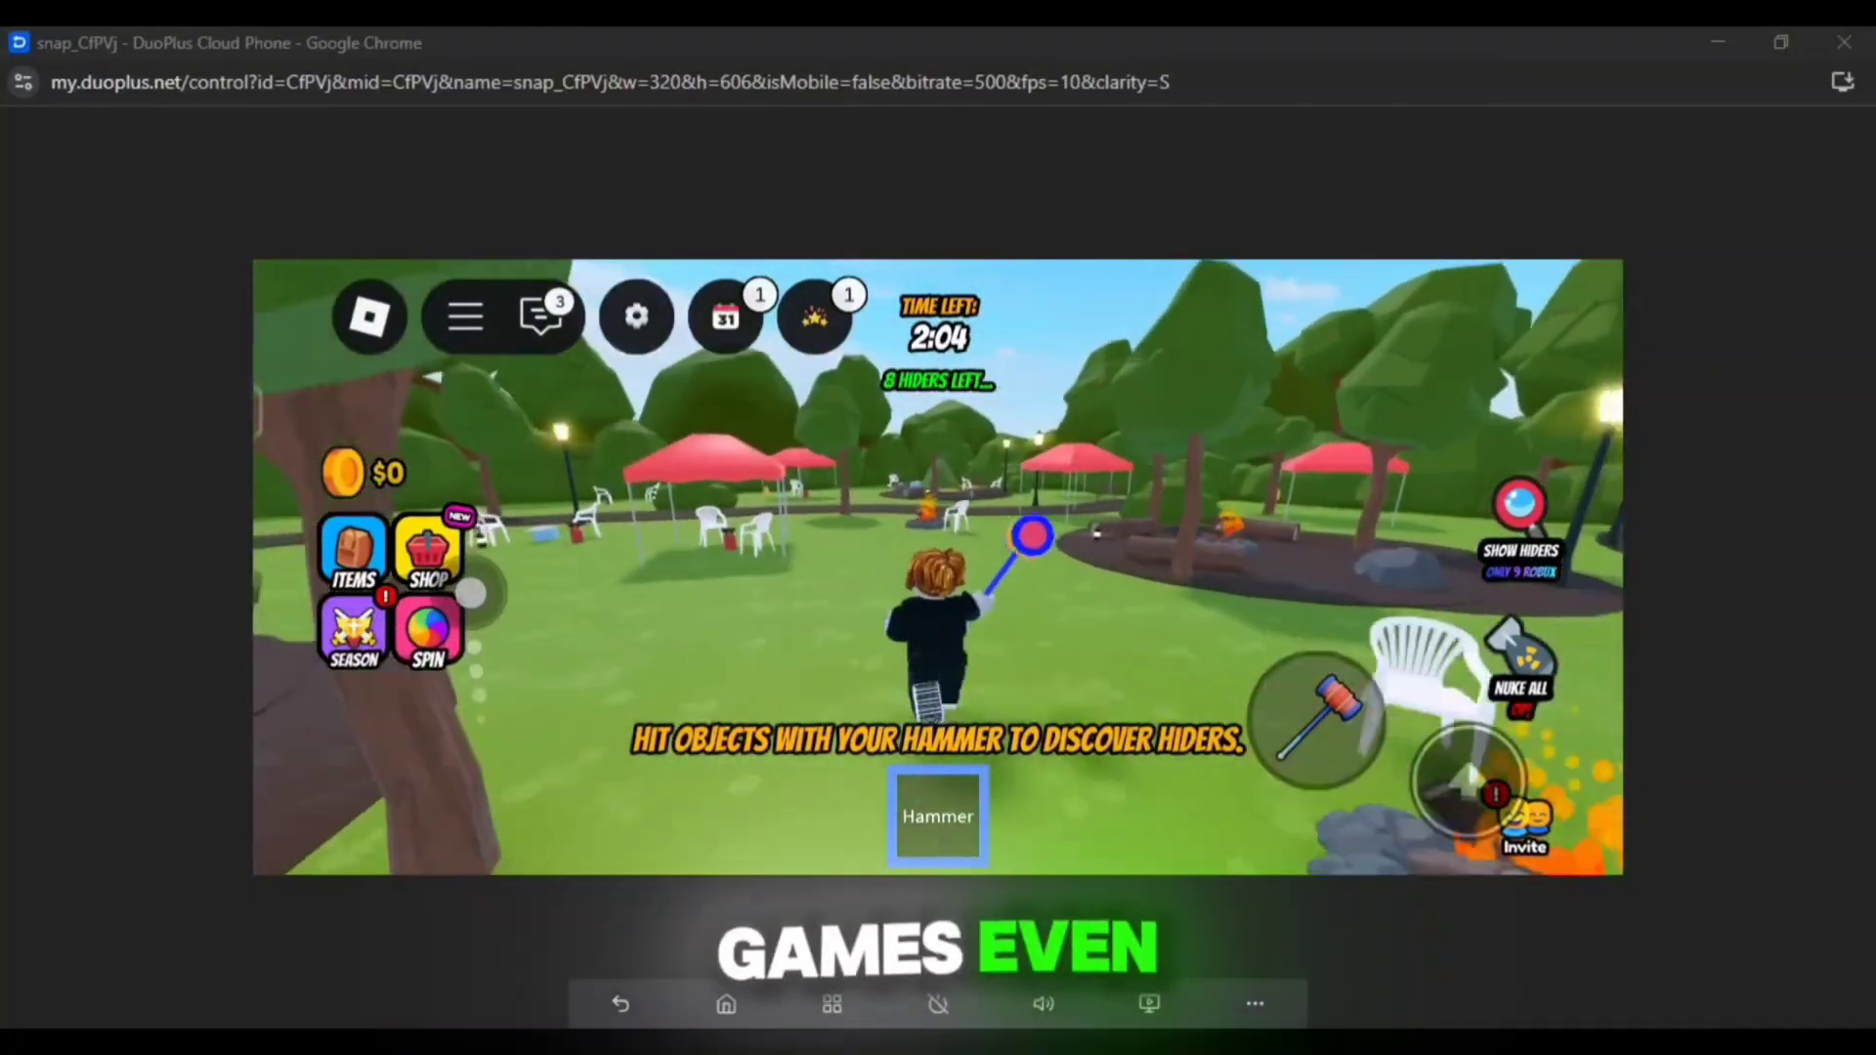
pyautogui.moveTo(469, 587); pyautogui.dragTo(444, 583)
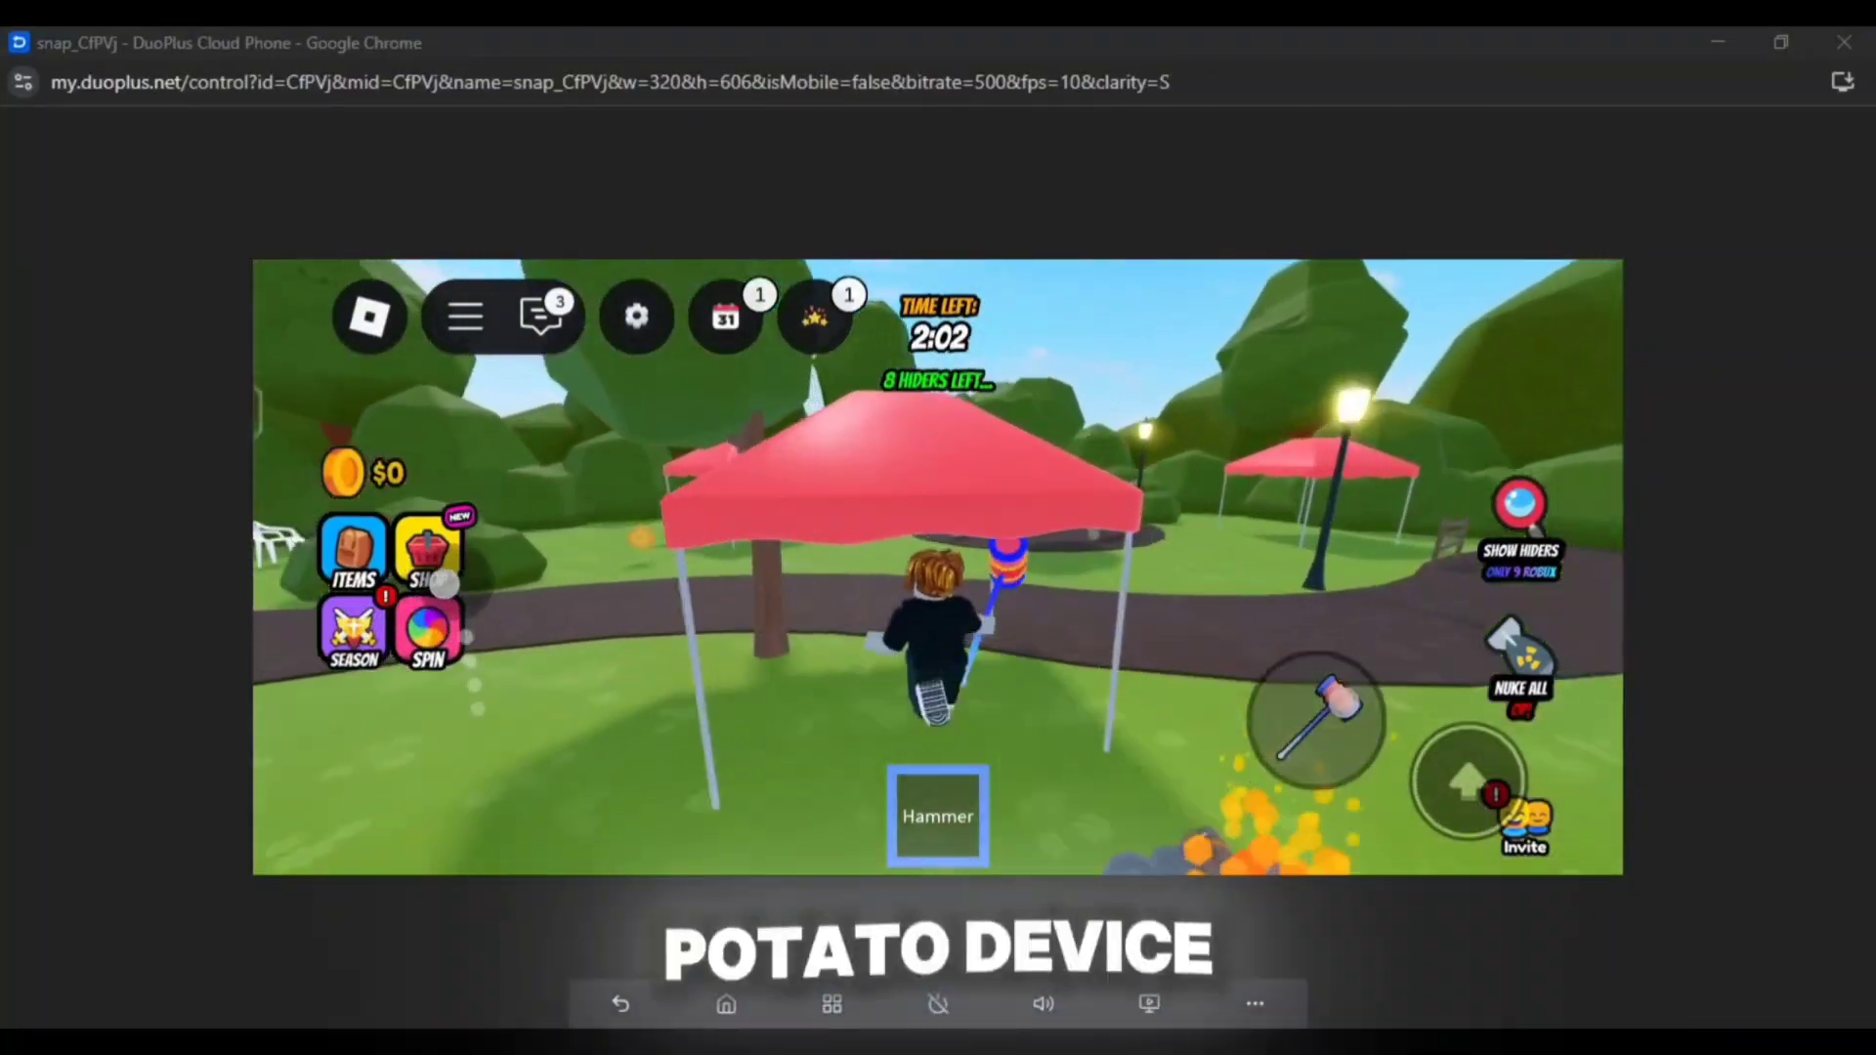
pyautogui.moveTo(1339, 719); pyautogui.dragTo(1364, 729)
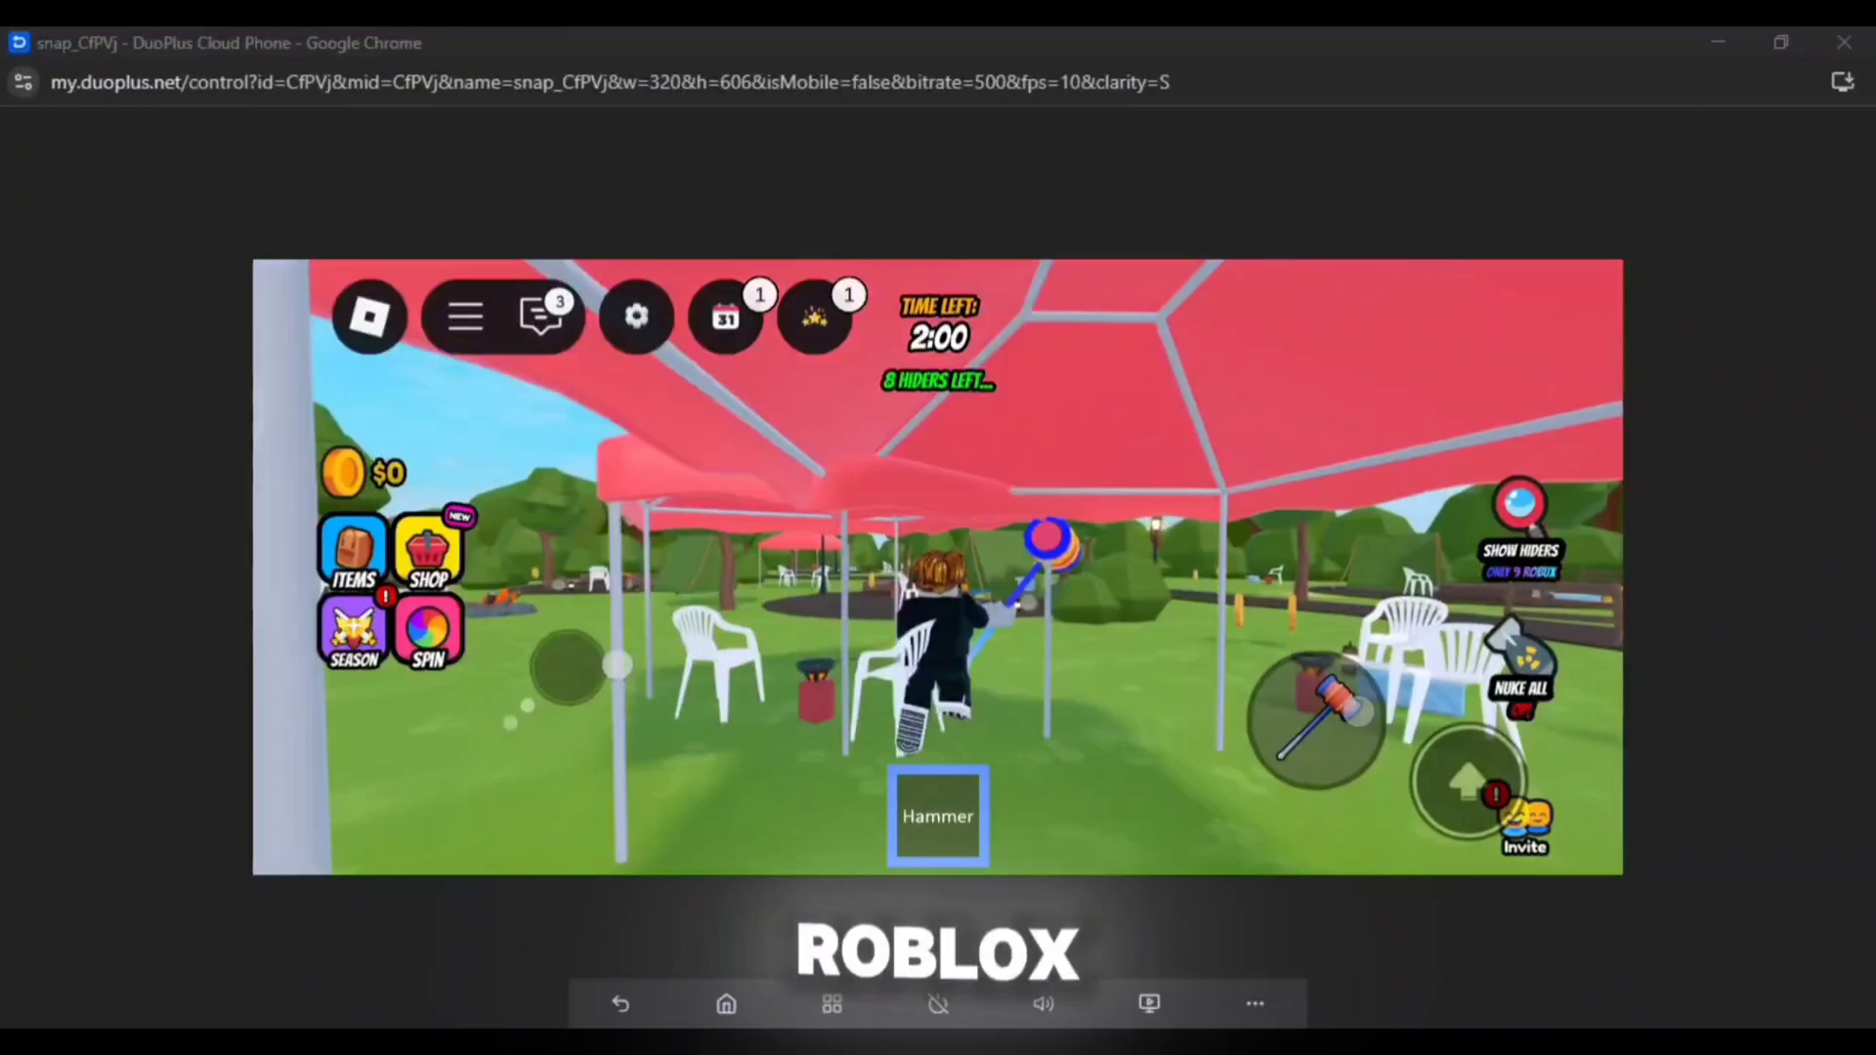
pyautogui.moveTo(617, 665); pyautogui.dragTo(743, 777)
pyautogui.click(1333, 714)
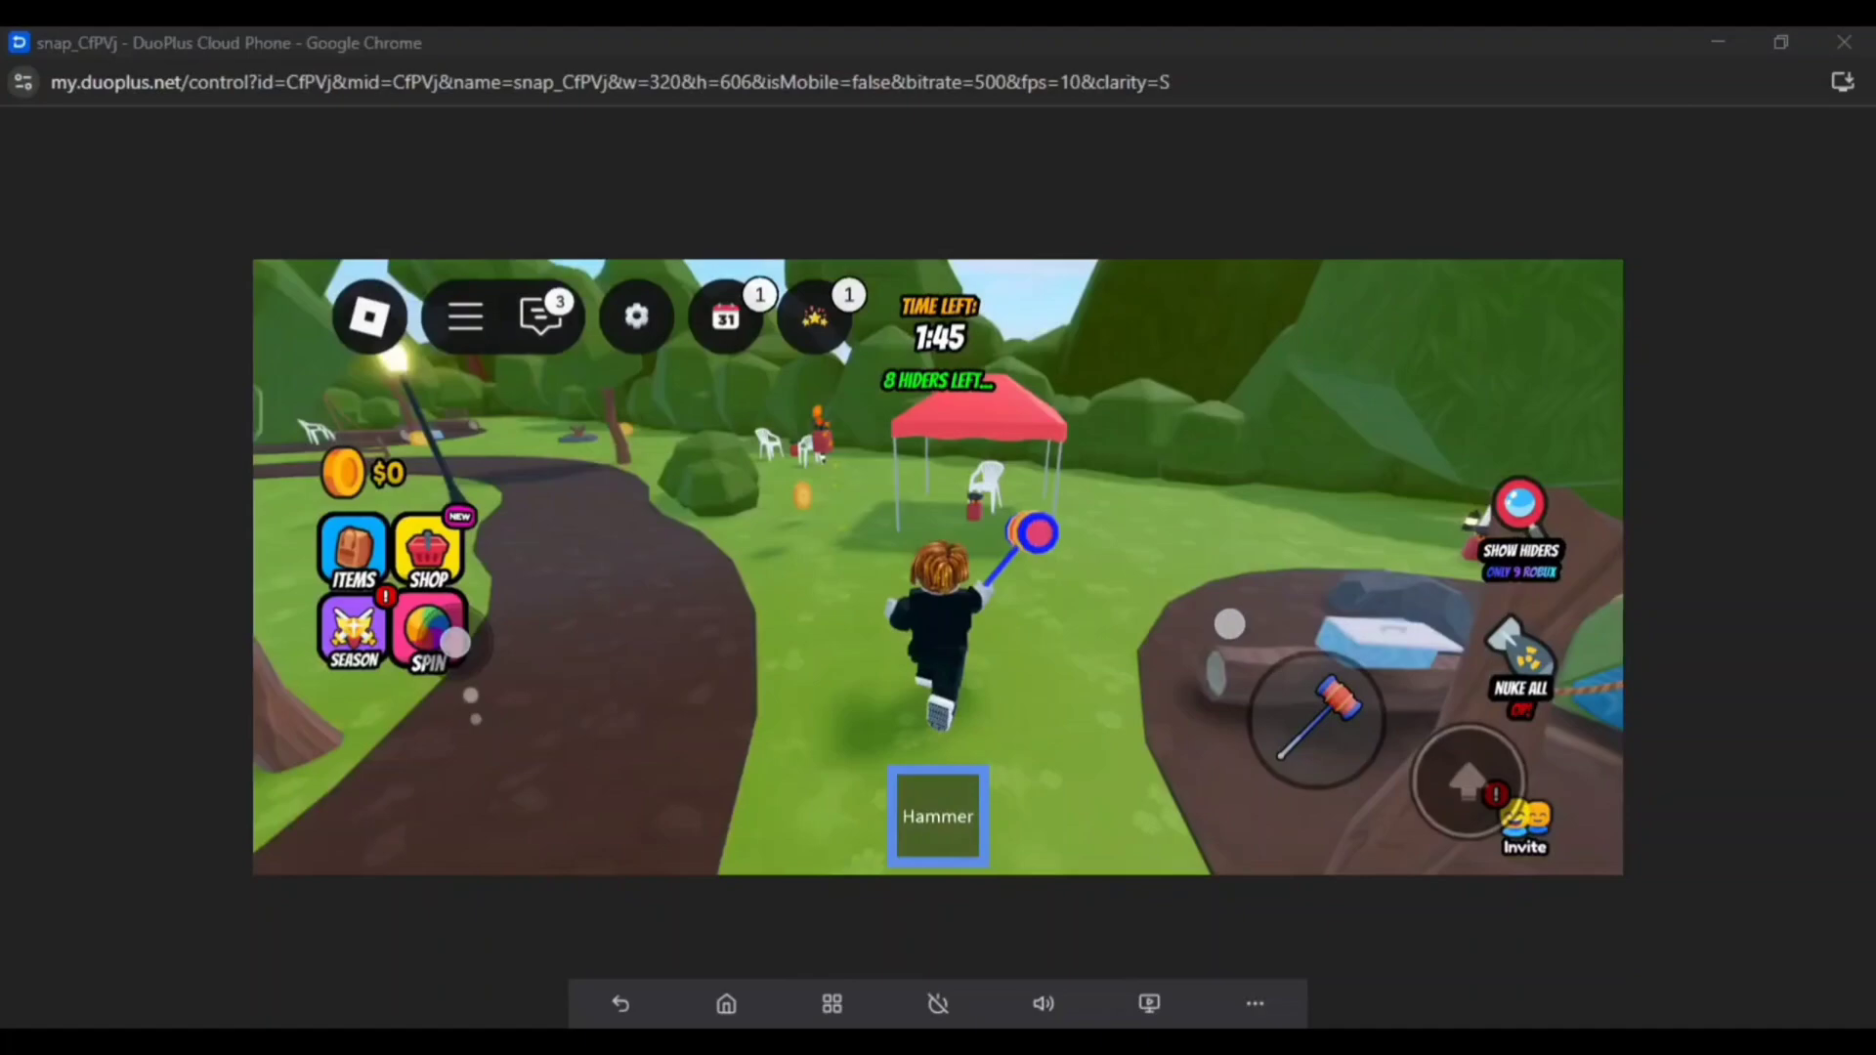
pyautogui.moveTo(454, 642); pyautogui.dragTo(459, 584)
pyautogui.click(1342, 718)
pyautogui.moveTo(429, 708); pyautogui.dragTo(494, 835)
pyautogui.click(1340, 727)
pyautogui.moveTo(437, 723); pyautogui.dragTo(574, 608)
pyautogui.moveTo(527, 731); pyautogui.dragTo(532, 599)
pyautogui.moveTo(596, 813); pyautogui.dragTo(518, 604)
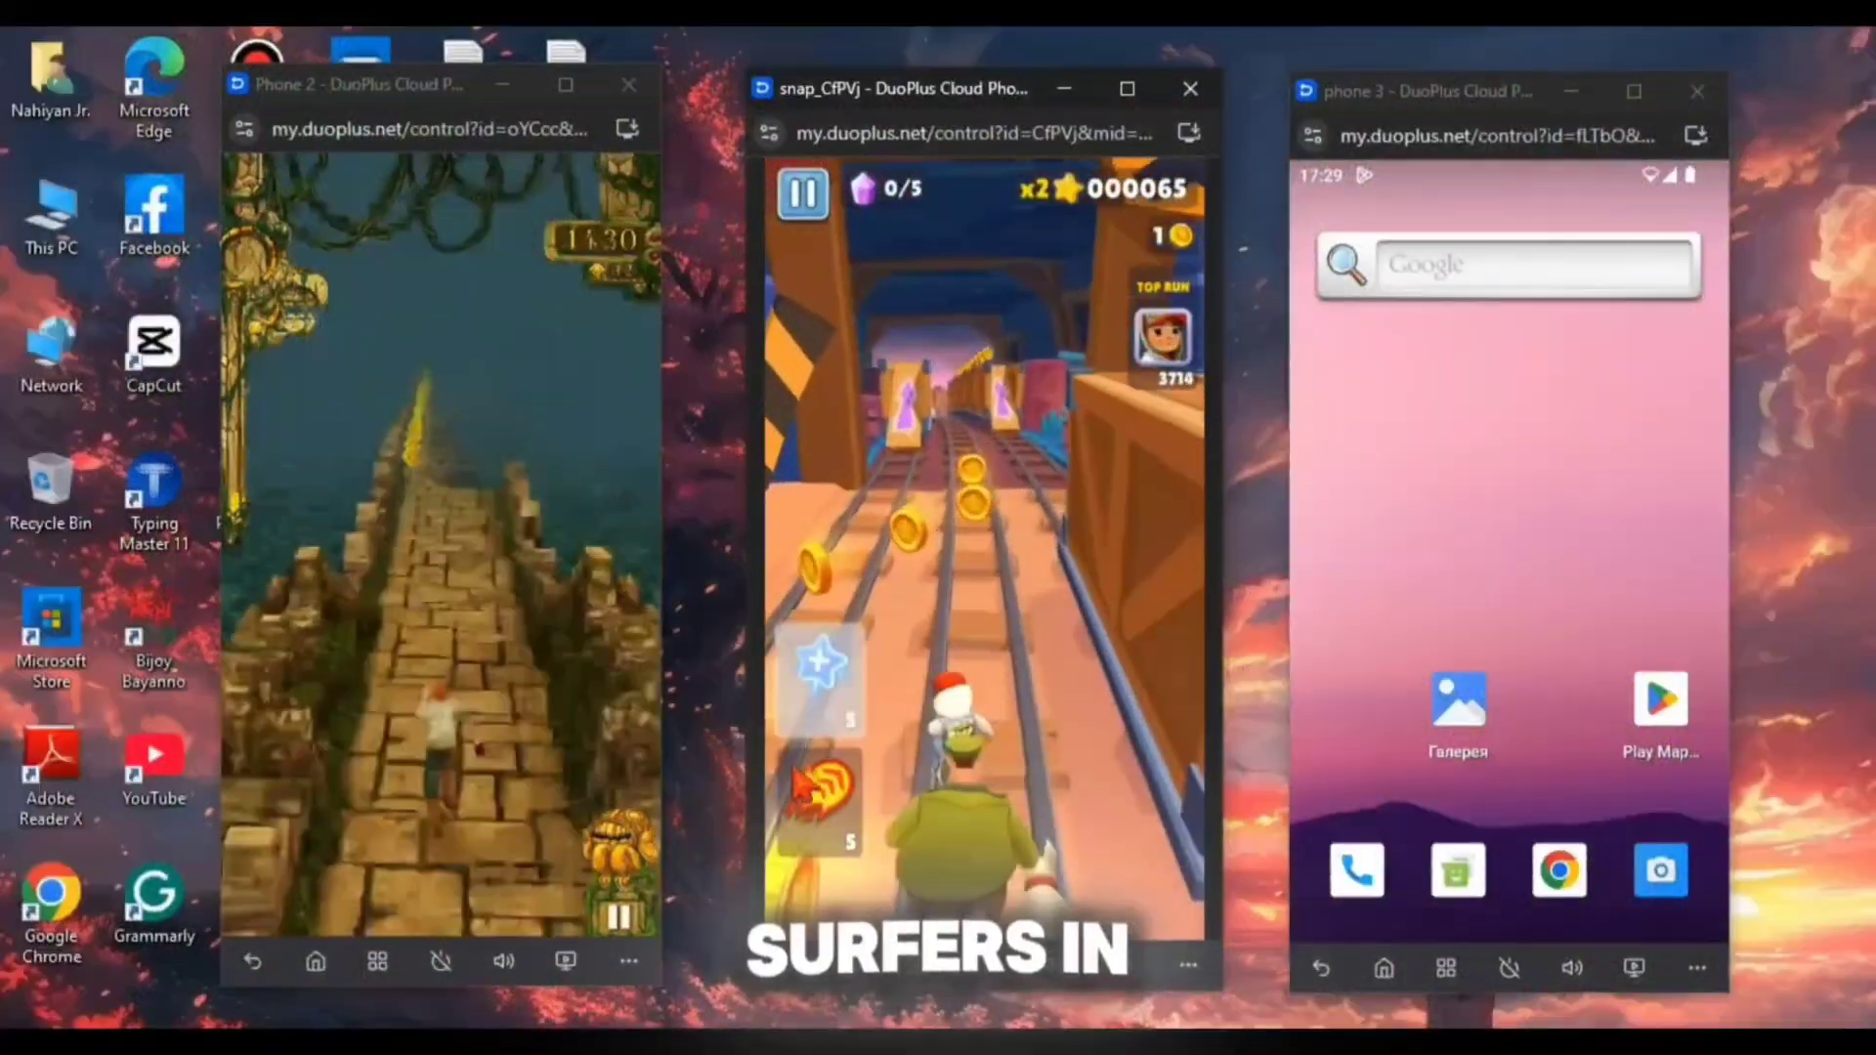
# Step: Play a Subway Surfers run on snap_CfPVj
pyautogui.moveTo(882, 786); pyautogui.dragTo(1076, 420)
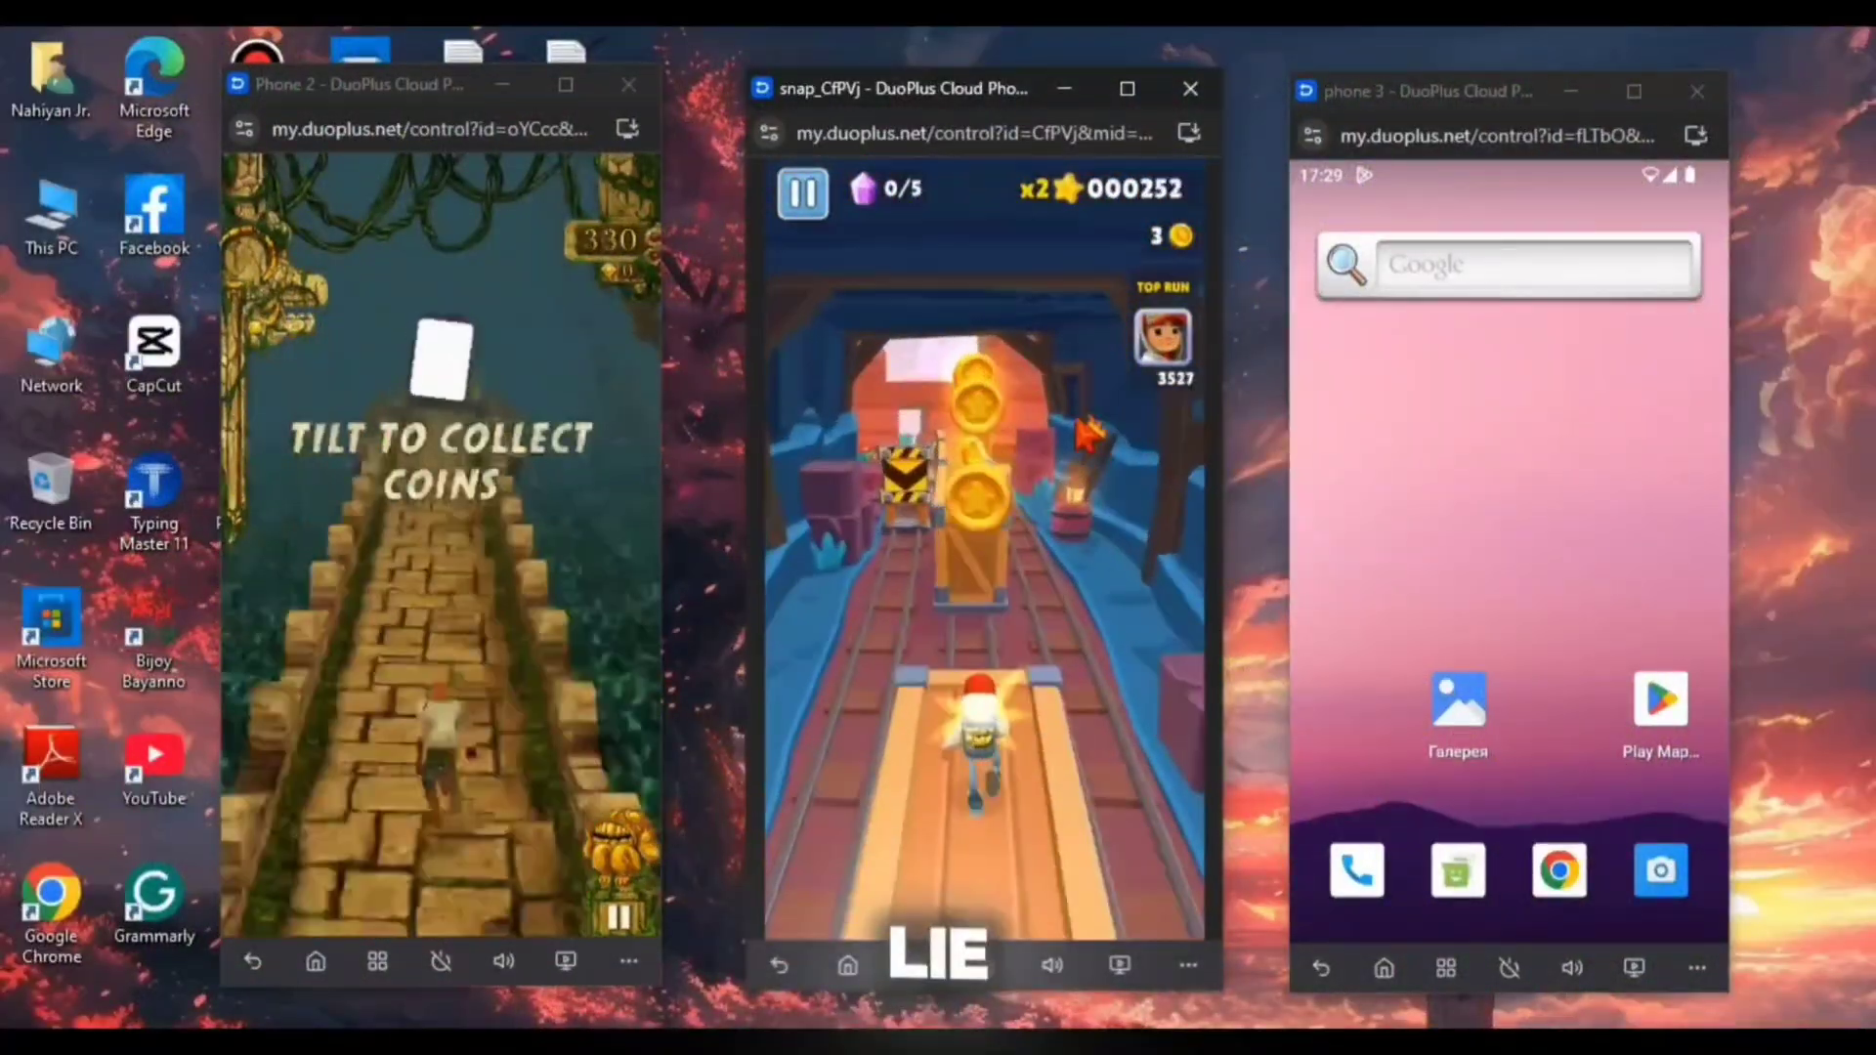
pyautogui.moveTo(898, 583); pyautogui.dragTo(816, 616)
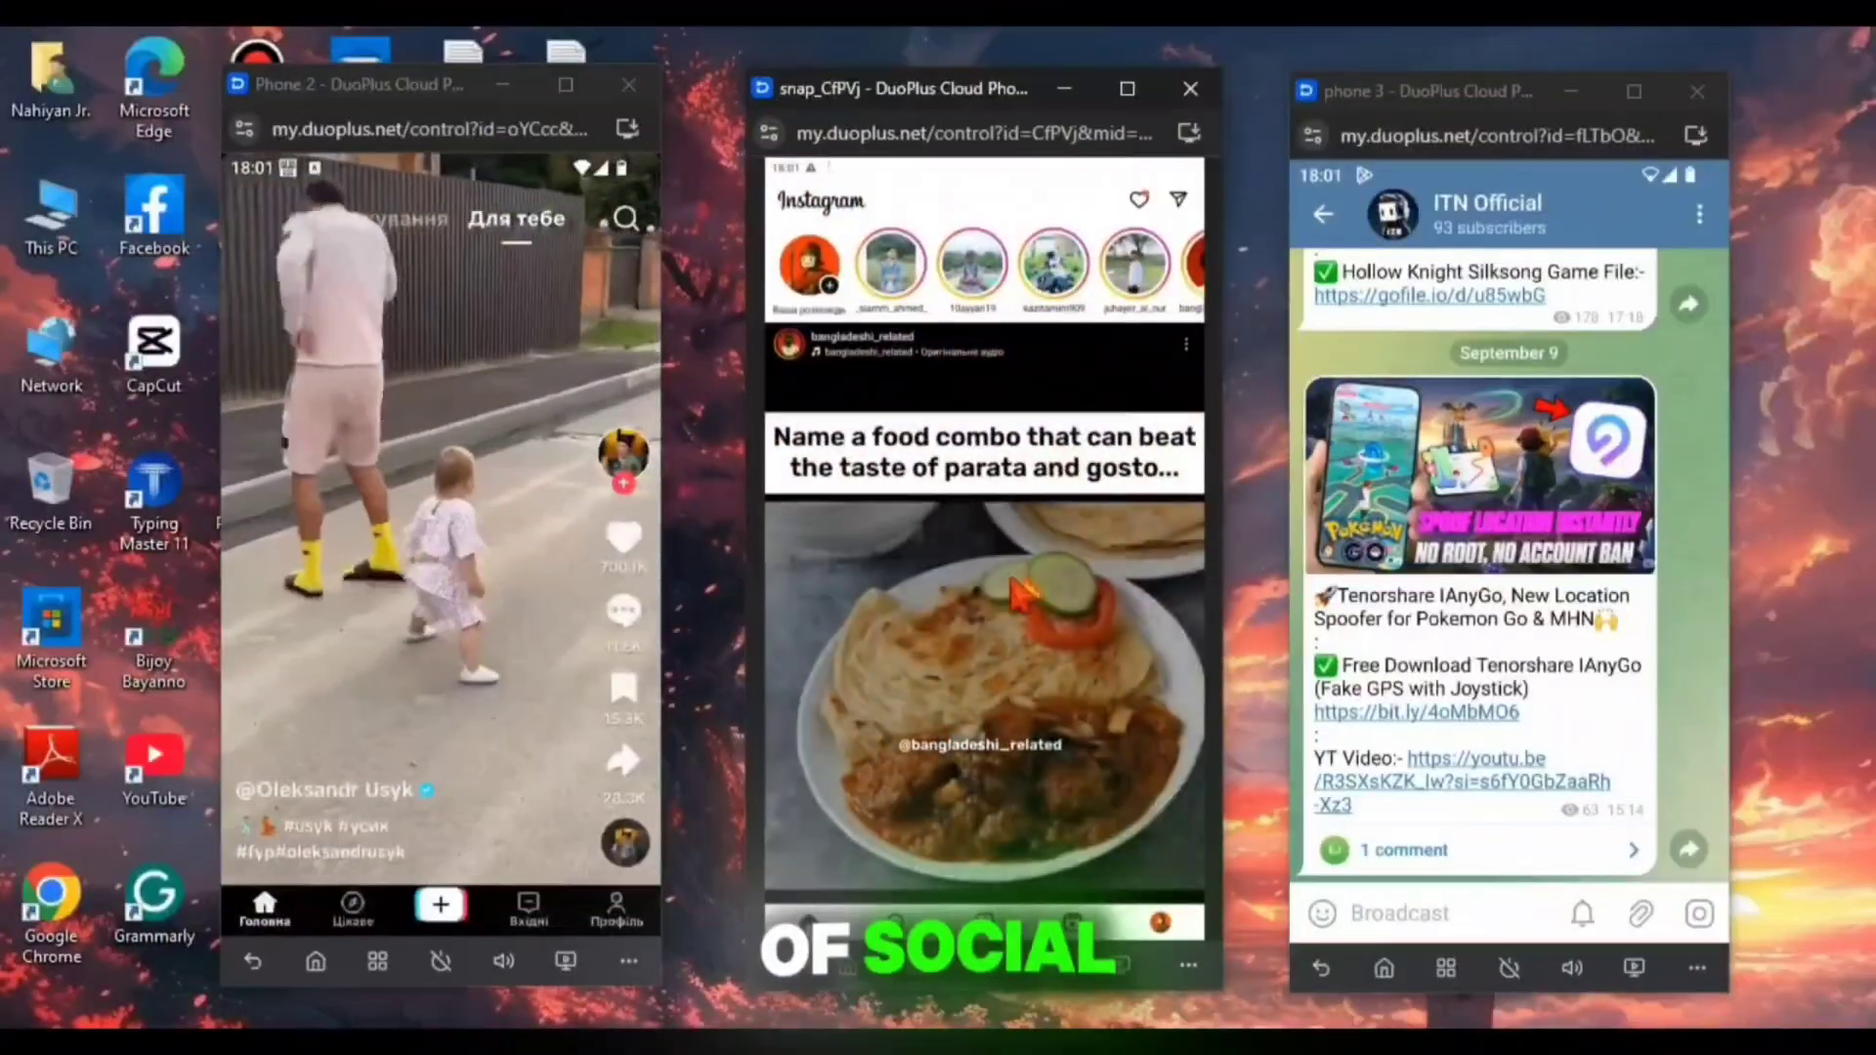
# Step: Browse the Instagram feed on snap_CfPVj and the ITN Official Telegram channel on phone 3
pyautogui.moveTo(1016, 594); pyautogui.dragTo(1101, 255)
pyautogui.moveTo(1017, 648); pyautogui.dragTo(1050, 544)
pyautogui.moveTo(1065, 391); pyautogui.dragTo(1055, 722)
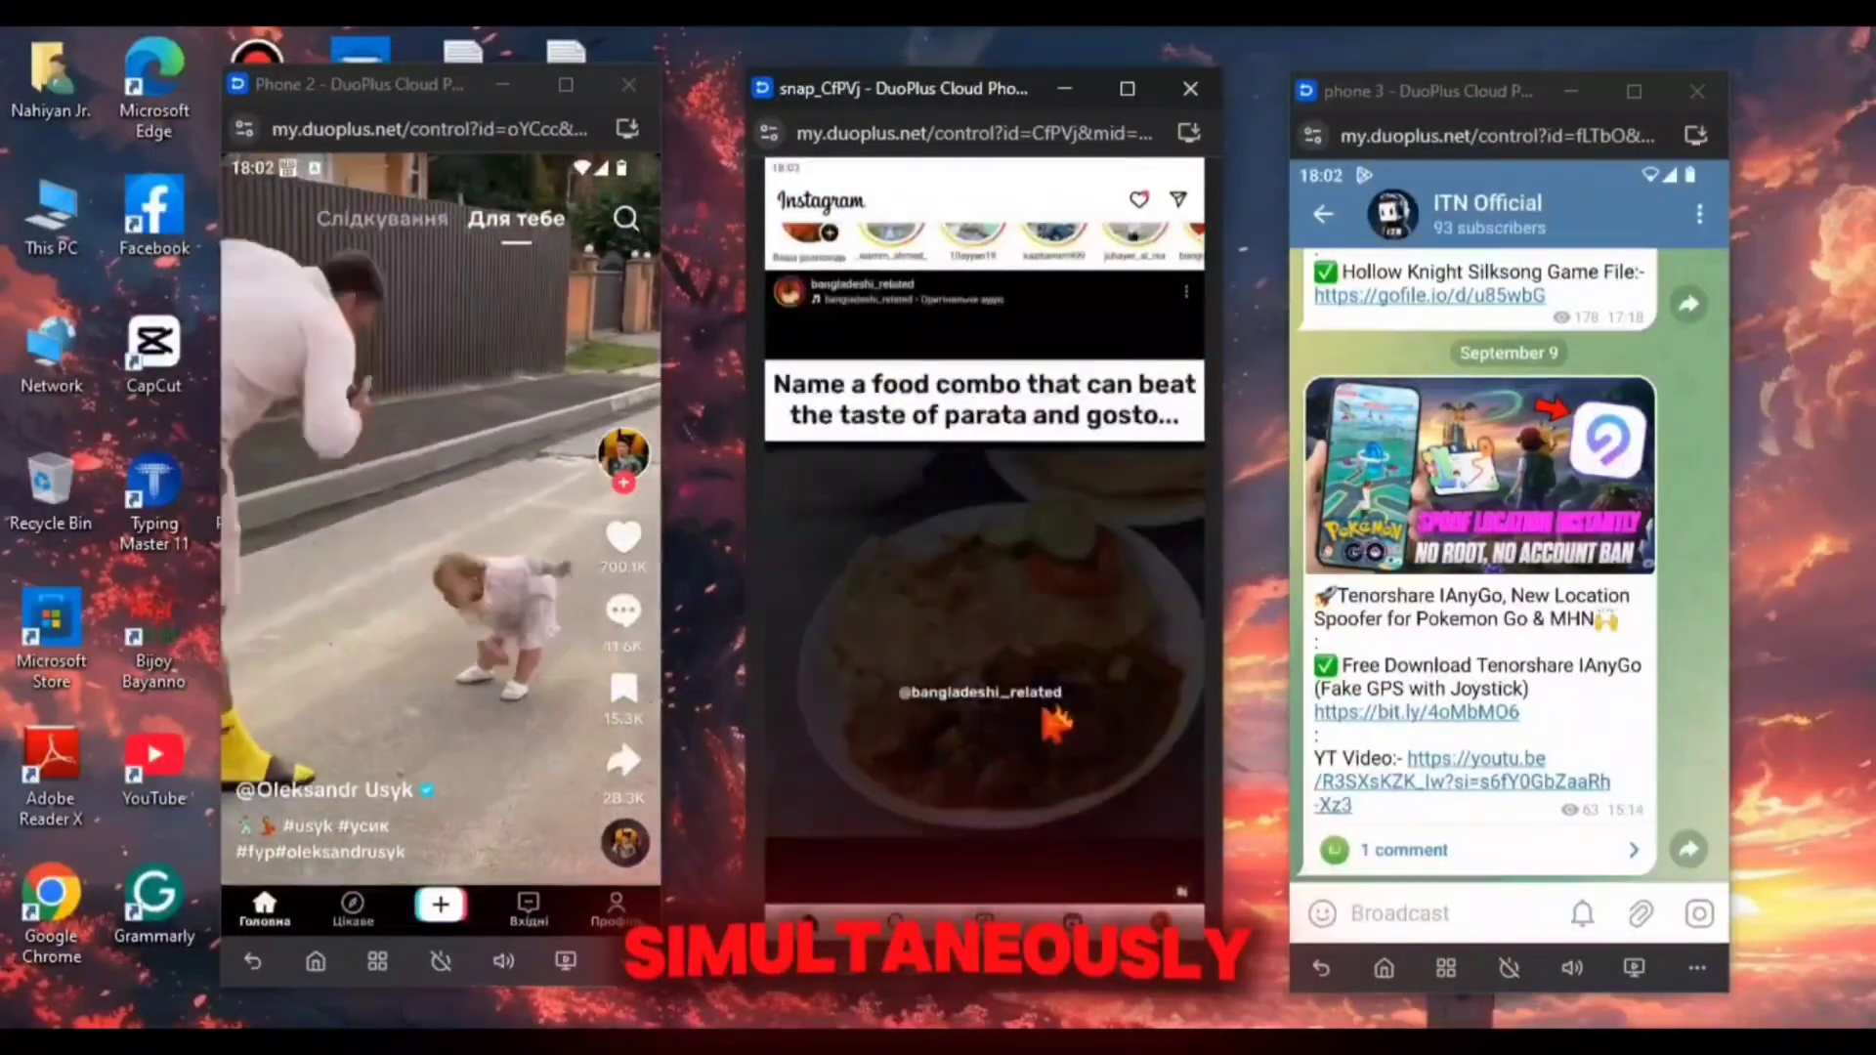
pyautogui.moveTo(1514, 703); pyautogui.dragTo(1539, 439)
pyautogui.moveTo(1543, 469); pyautogui.dragTo(1620, 218)
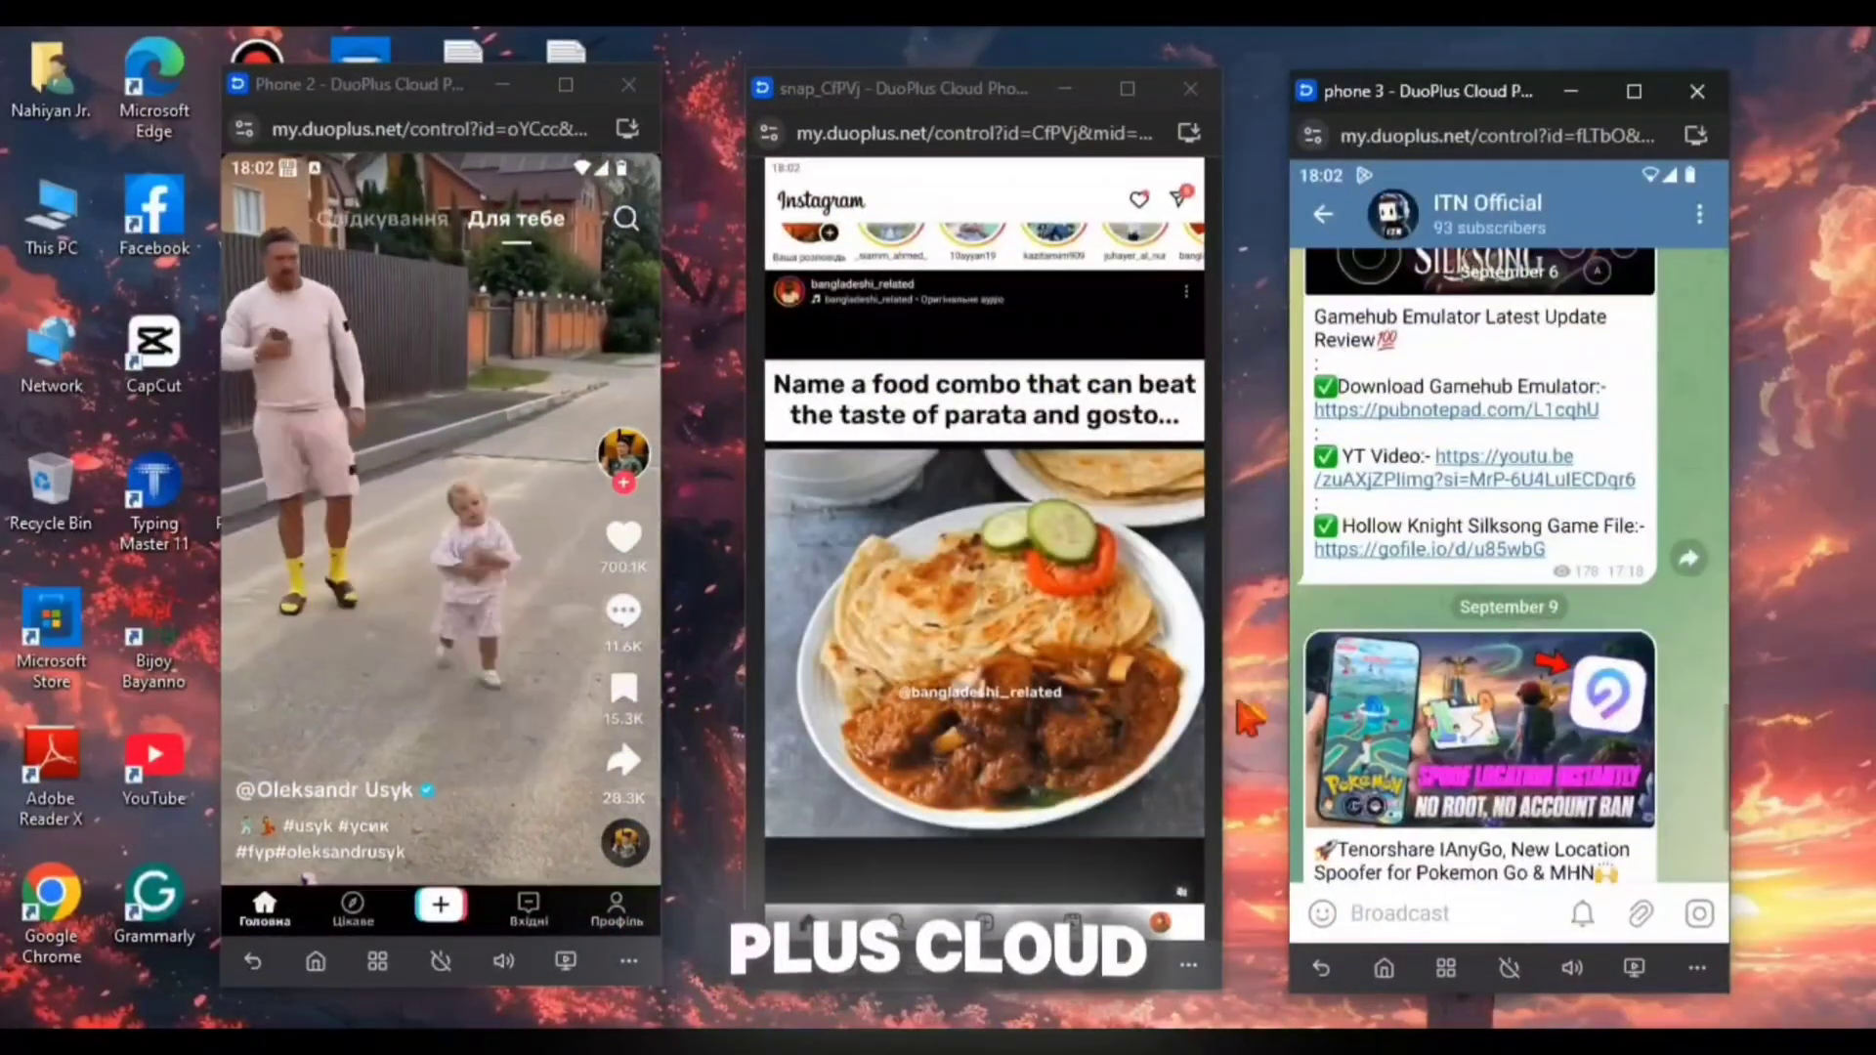
# Step: Browse TikTok videos on Phone 2 and view The Bangladeshi Creators group chat in Instagram messages on snap_CfPVj
pyautogui.moveTo(498, 586); pyautogui.dragTo(547, 283)
pyautogui.moveTo(490, 518); pyautogui.dragTo(547, 283)
pyautogui.click(1180, 200)
pyautogui.moveTo(518, 586); pyautogui.dragTo(556, 299)
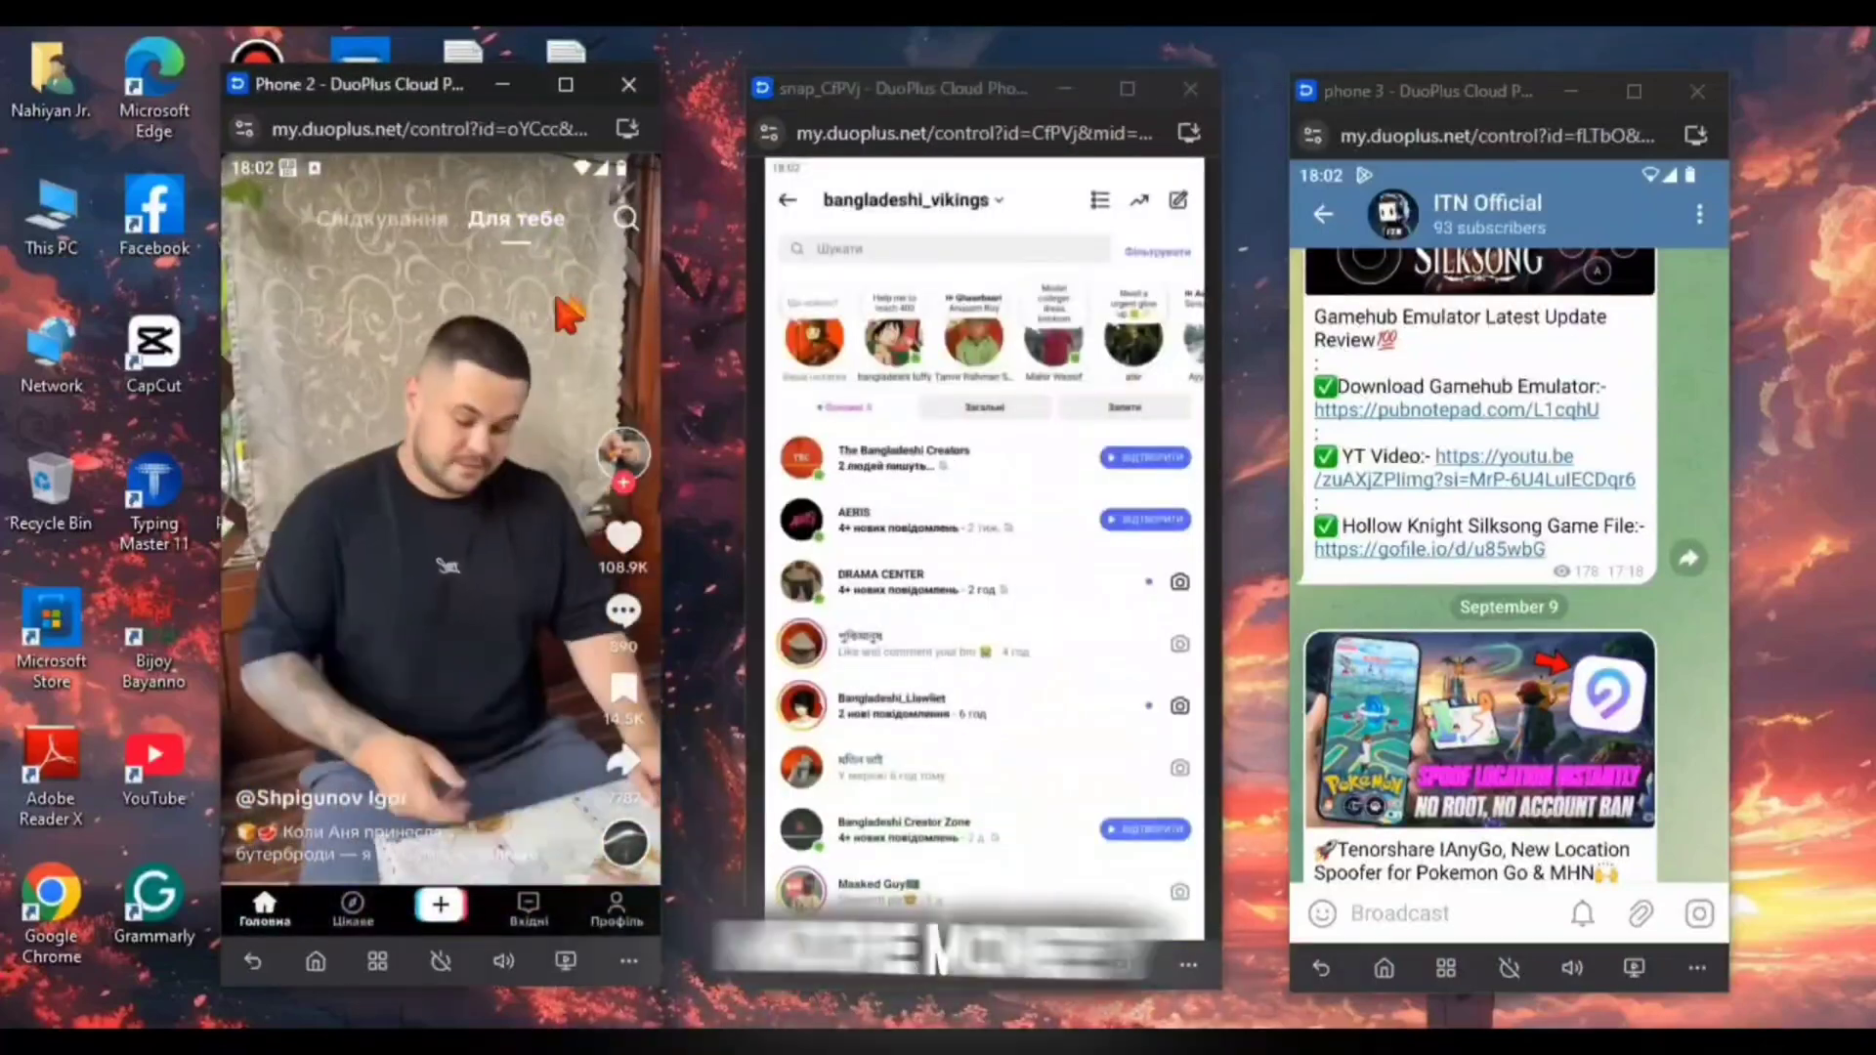
pyautogui.click(923, 503)
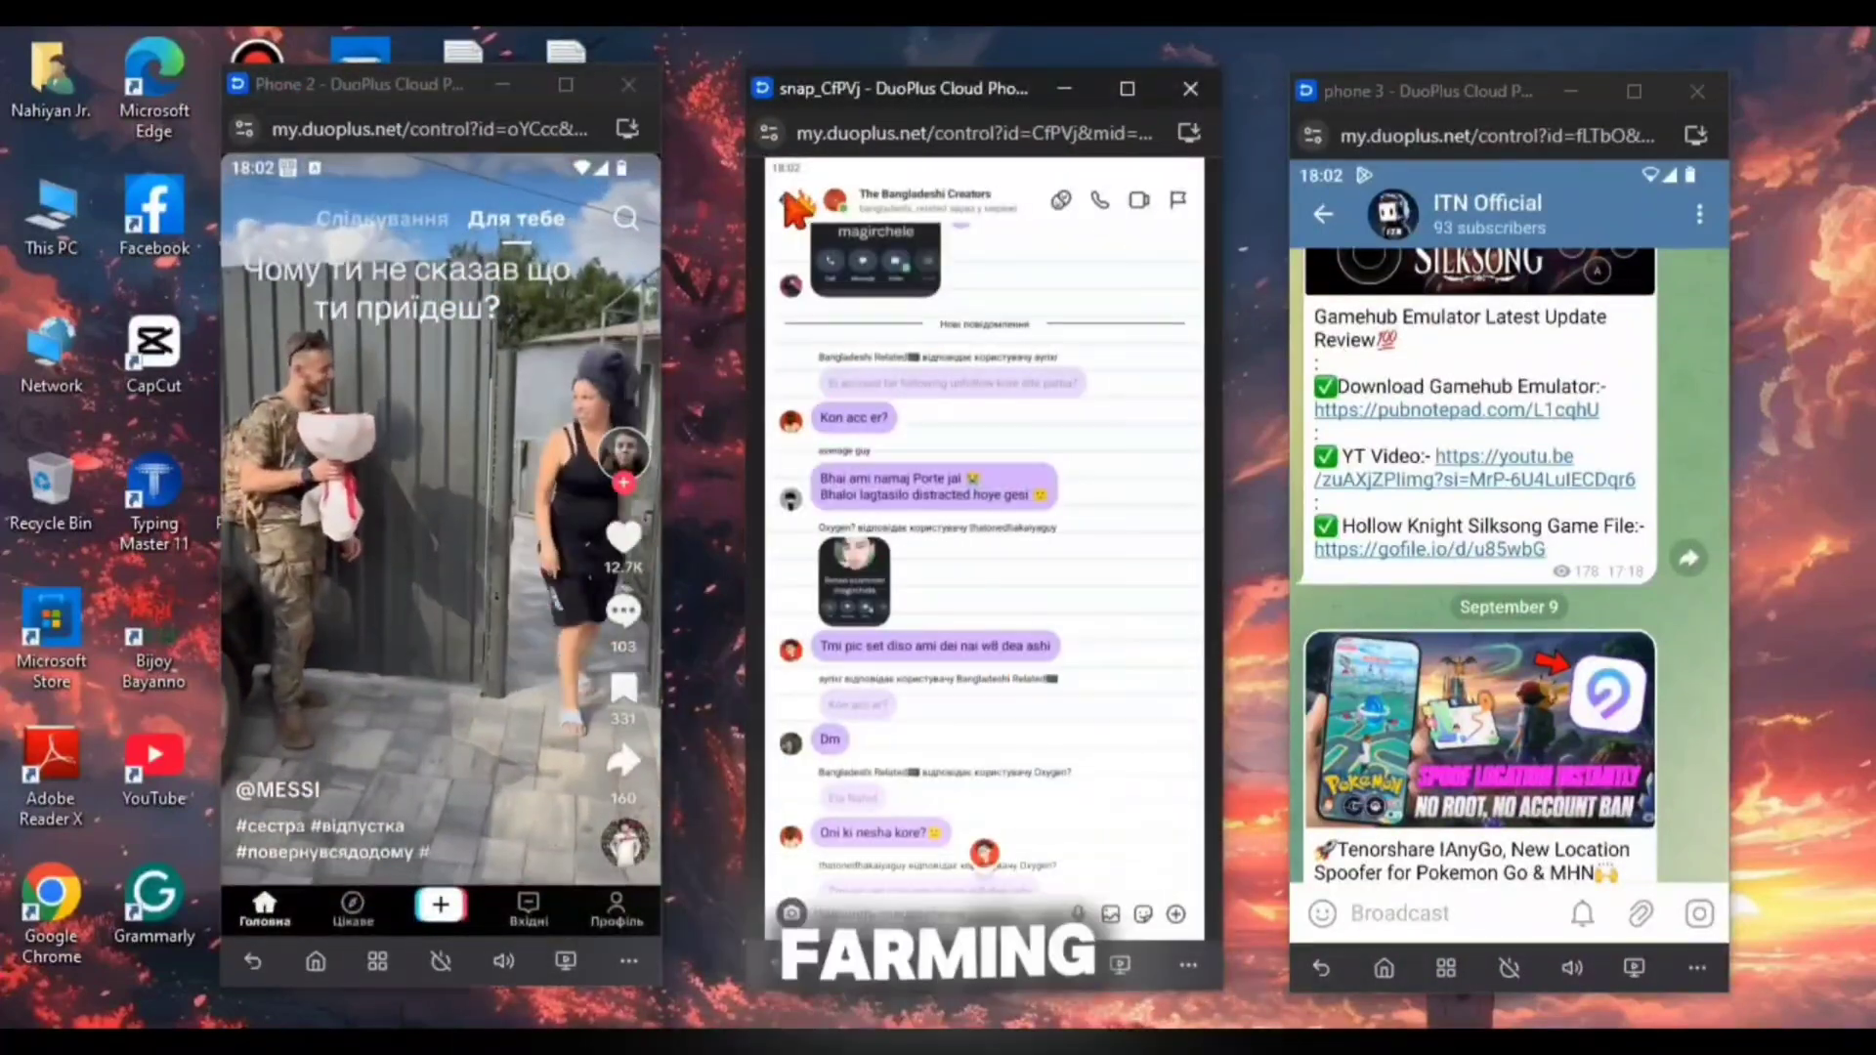
pyautogui.click(785, 199)
pyautogui.moveTo(560, 703); pyautogui.dragTo(584, 205)
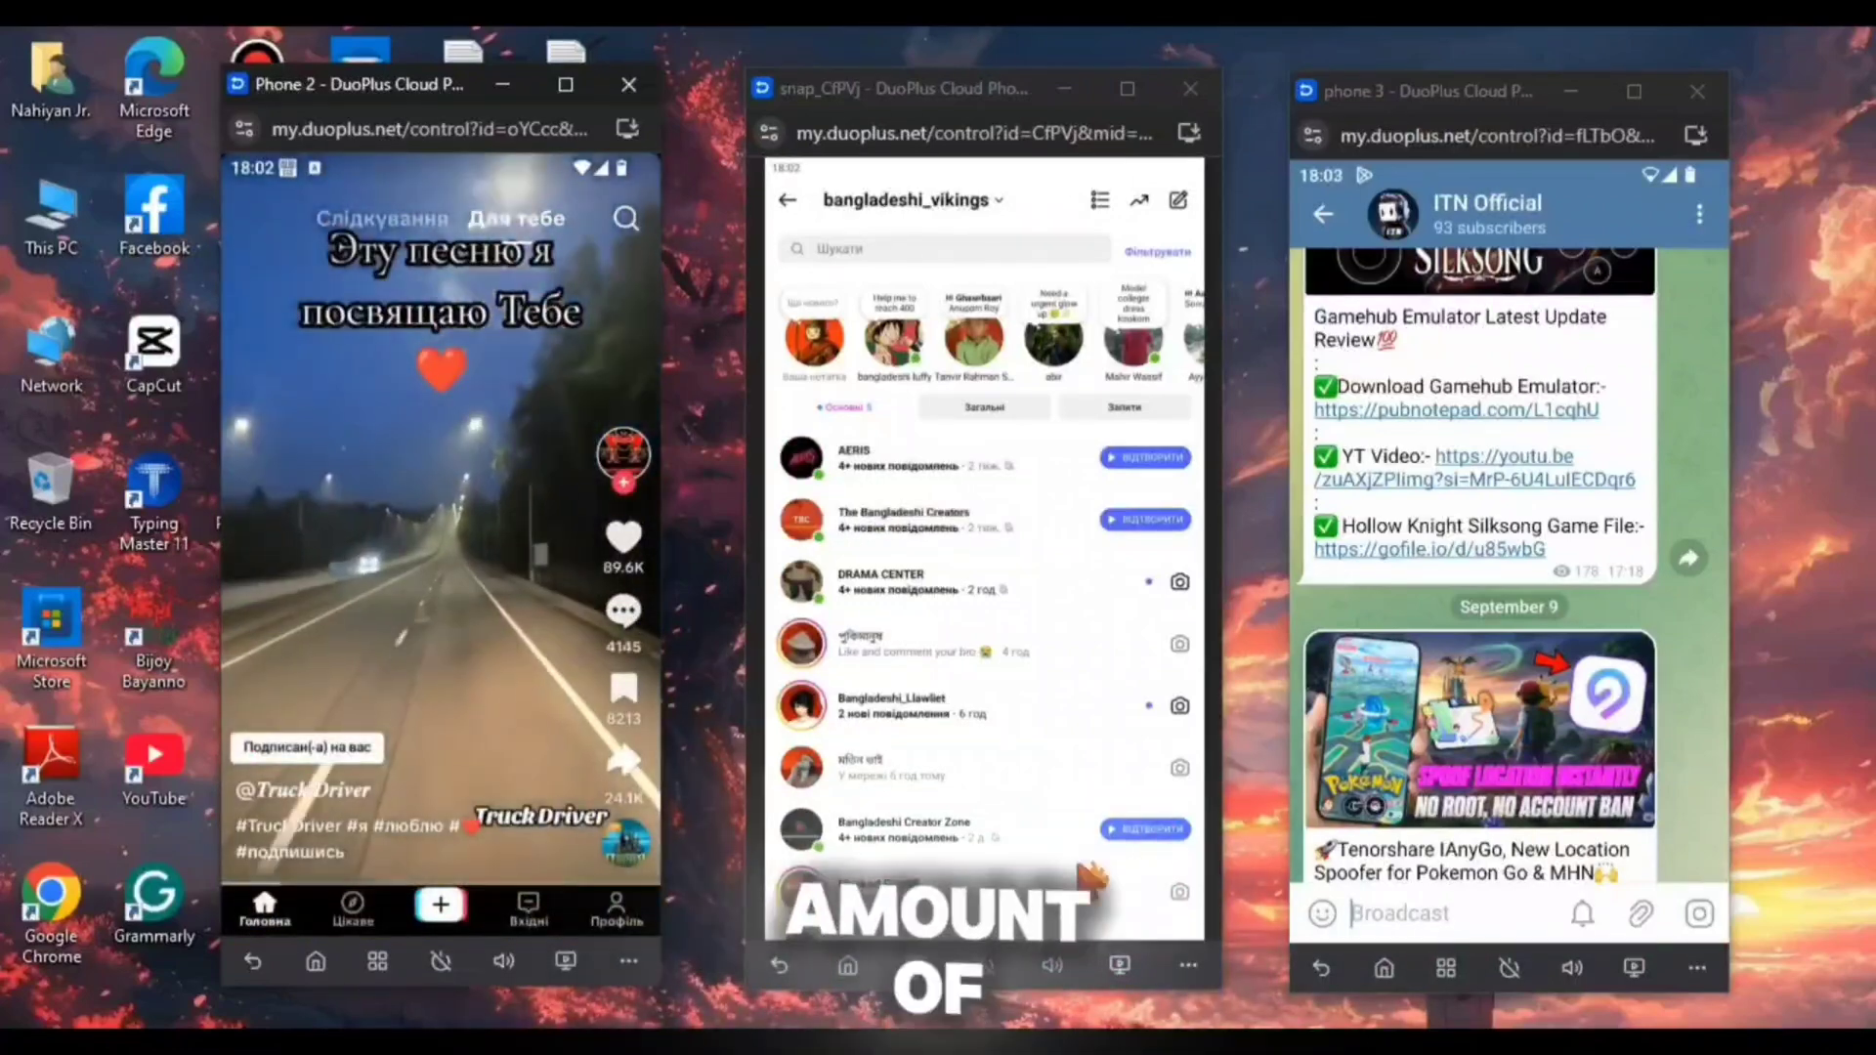
pyautogui.click(1615, 678)
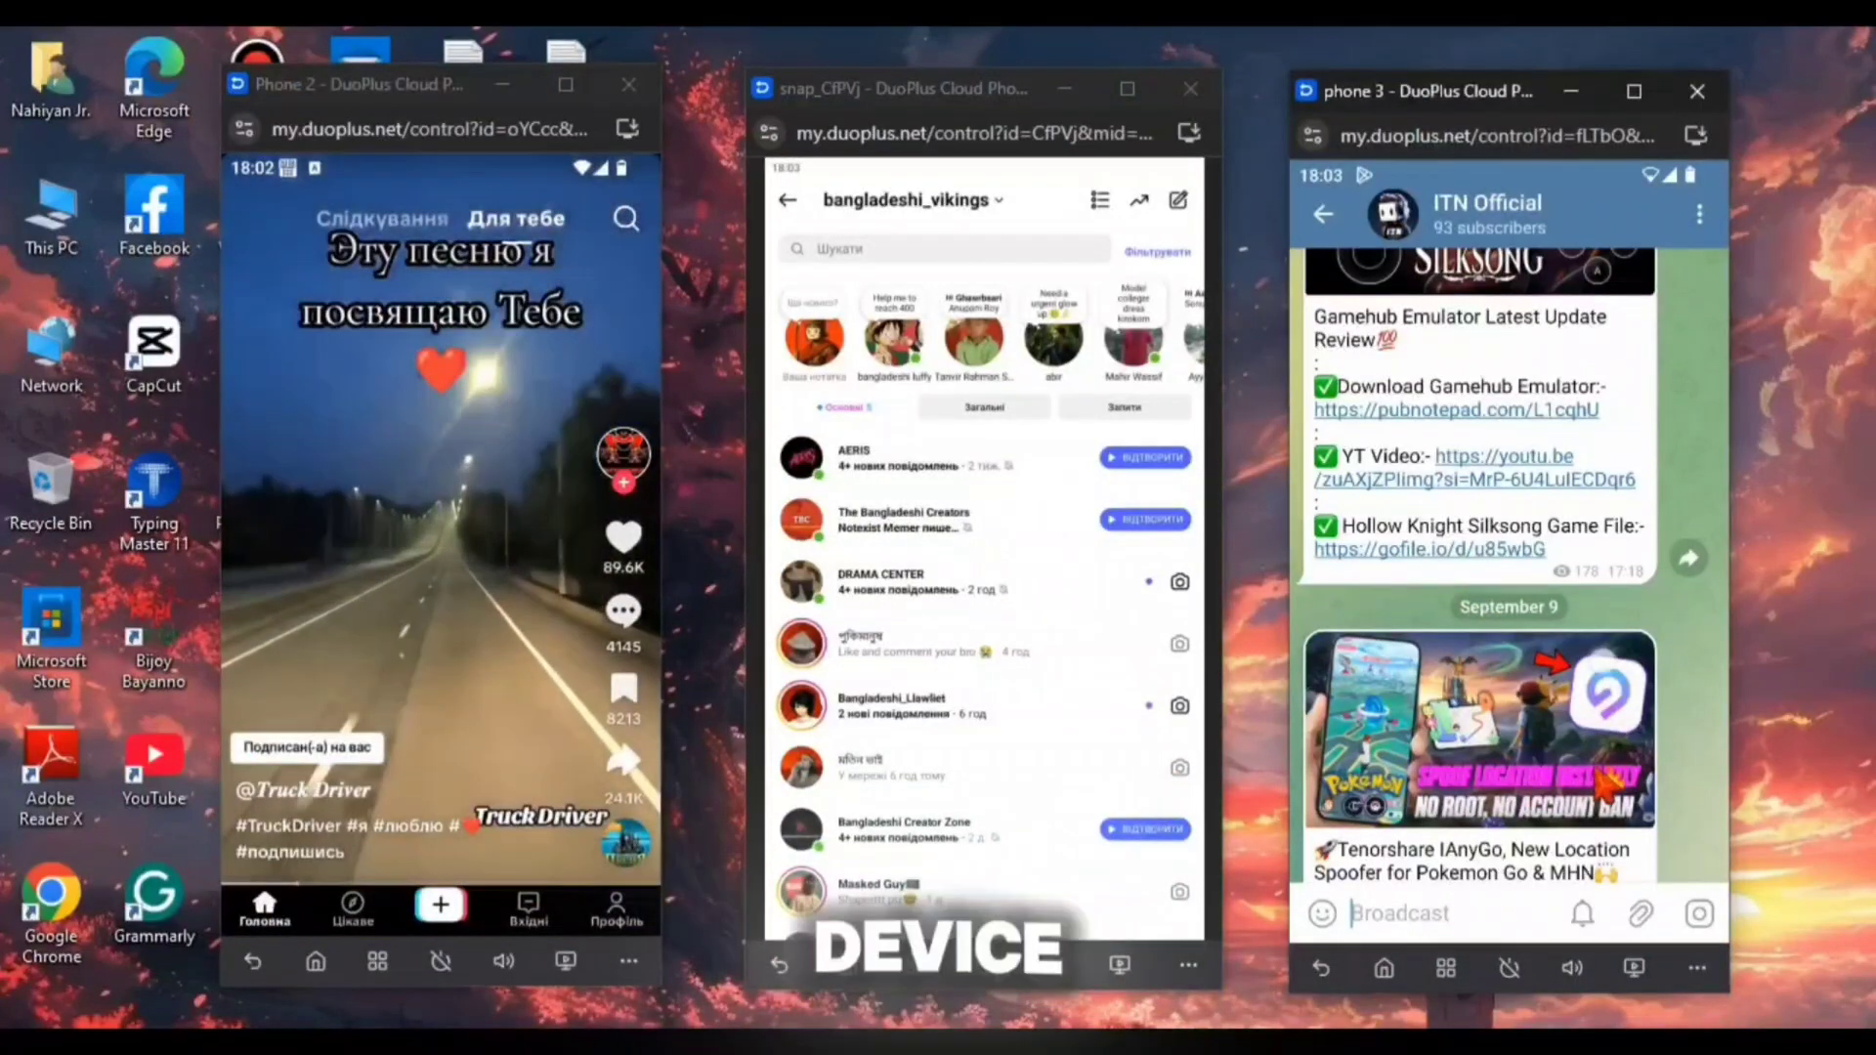
pyautogui.scroll(3, 1505, 674)
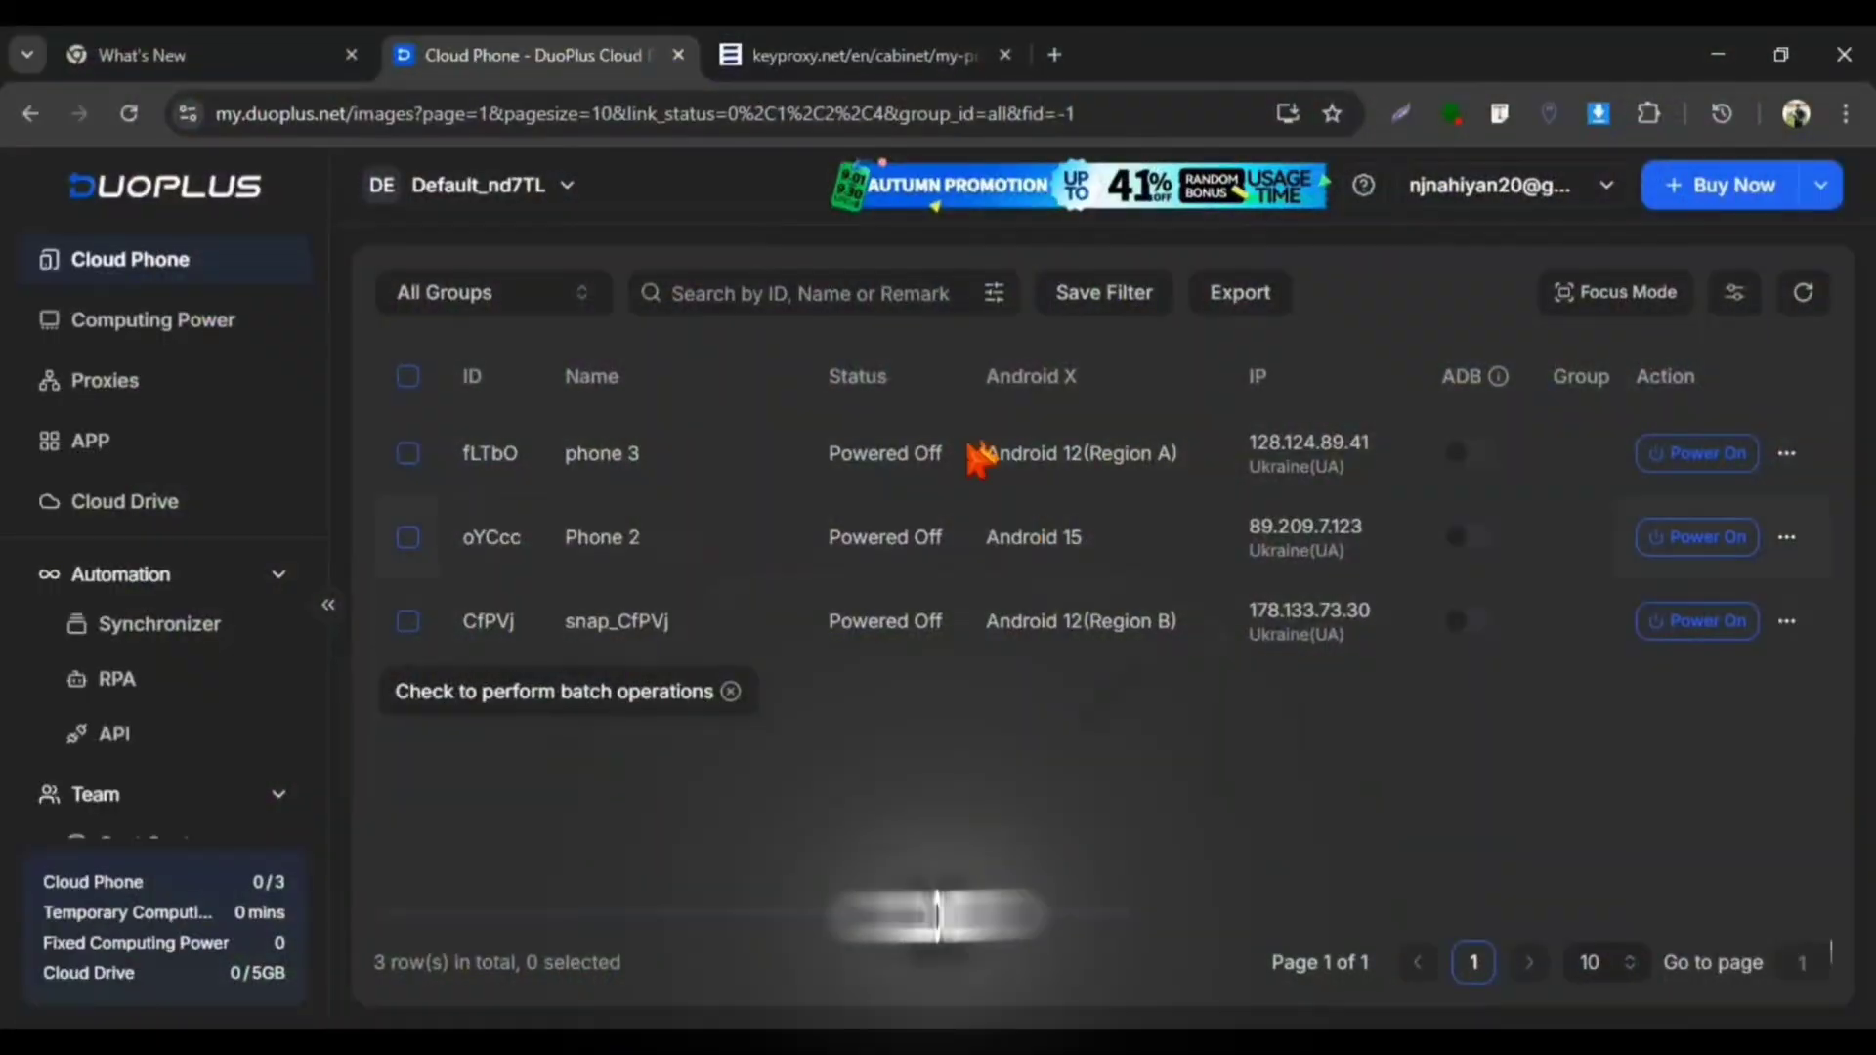
# Step: Open the parameter editor for the snap_CfPVj cloud phone
pyautogui.click(1786, 620)
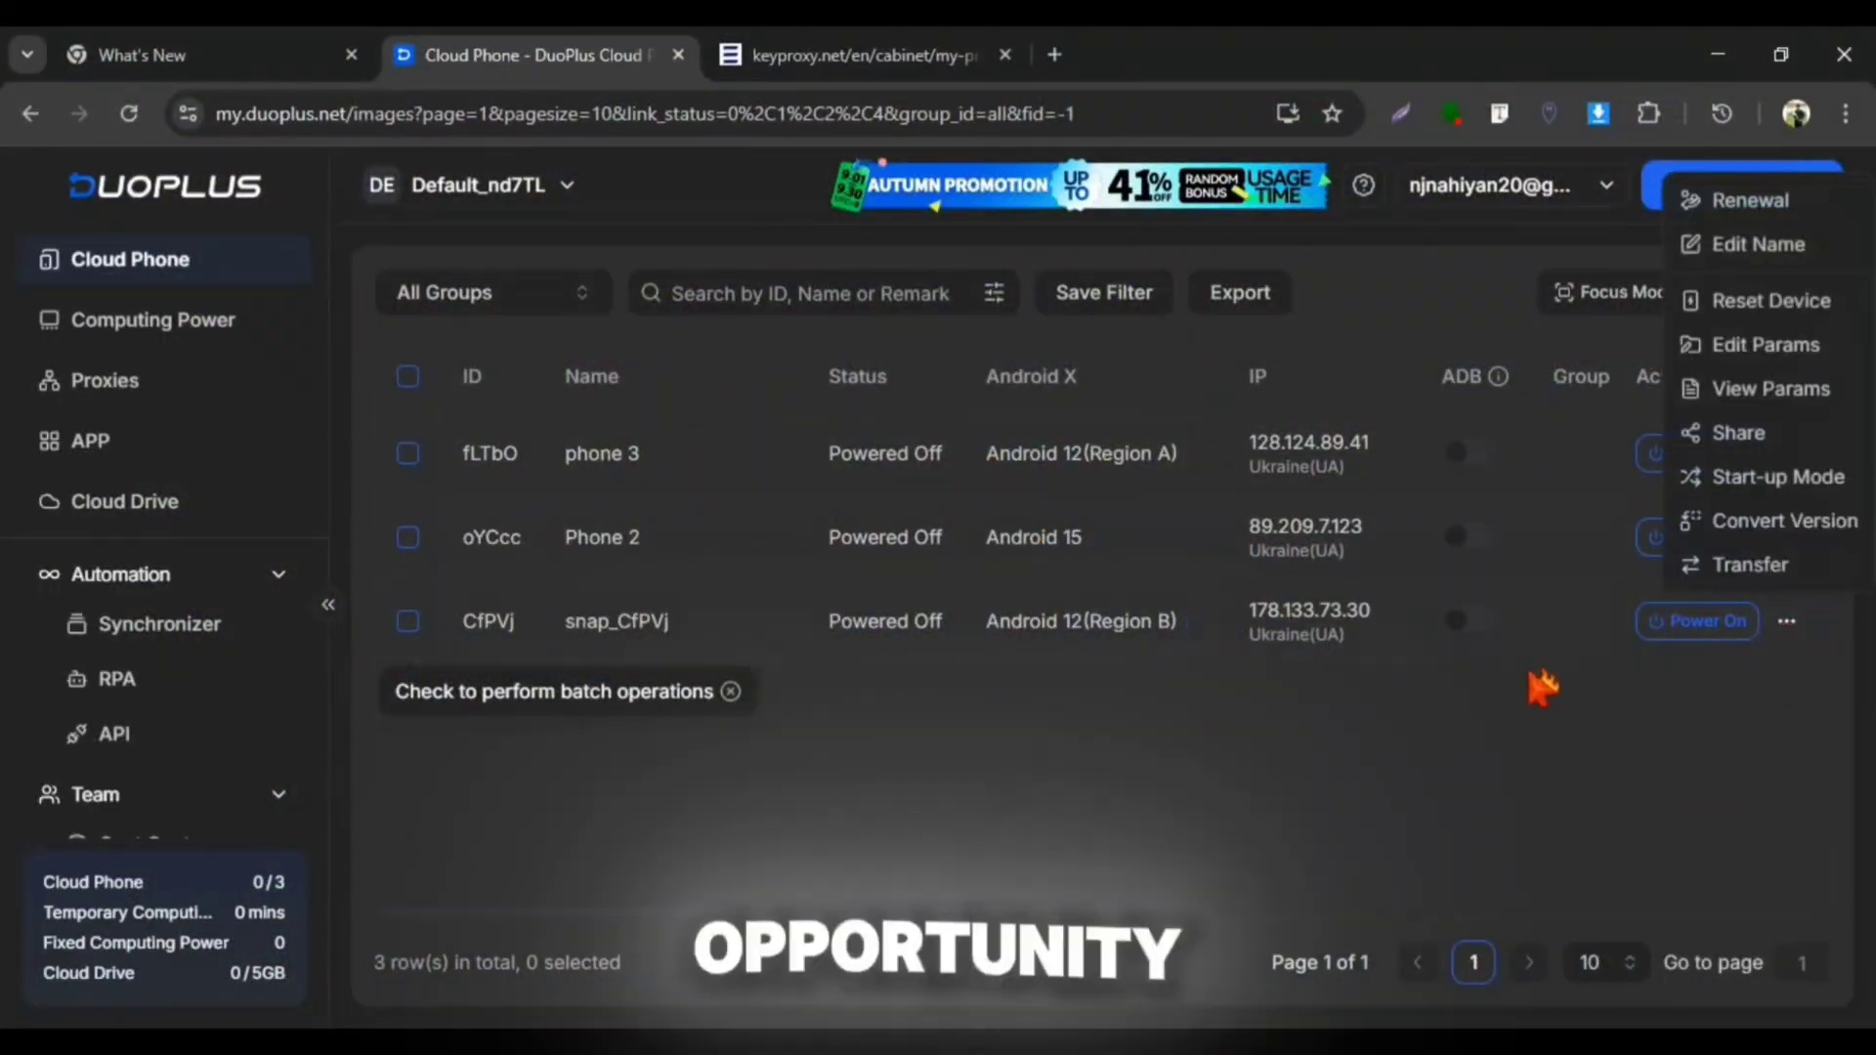
pyautogui.click(1738, 344)
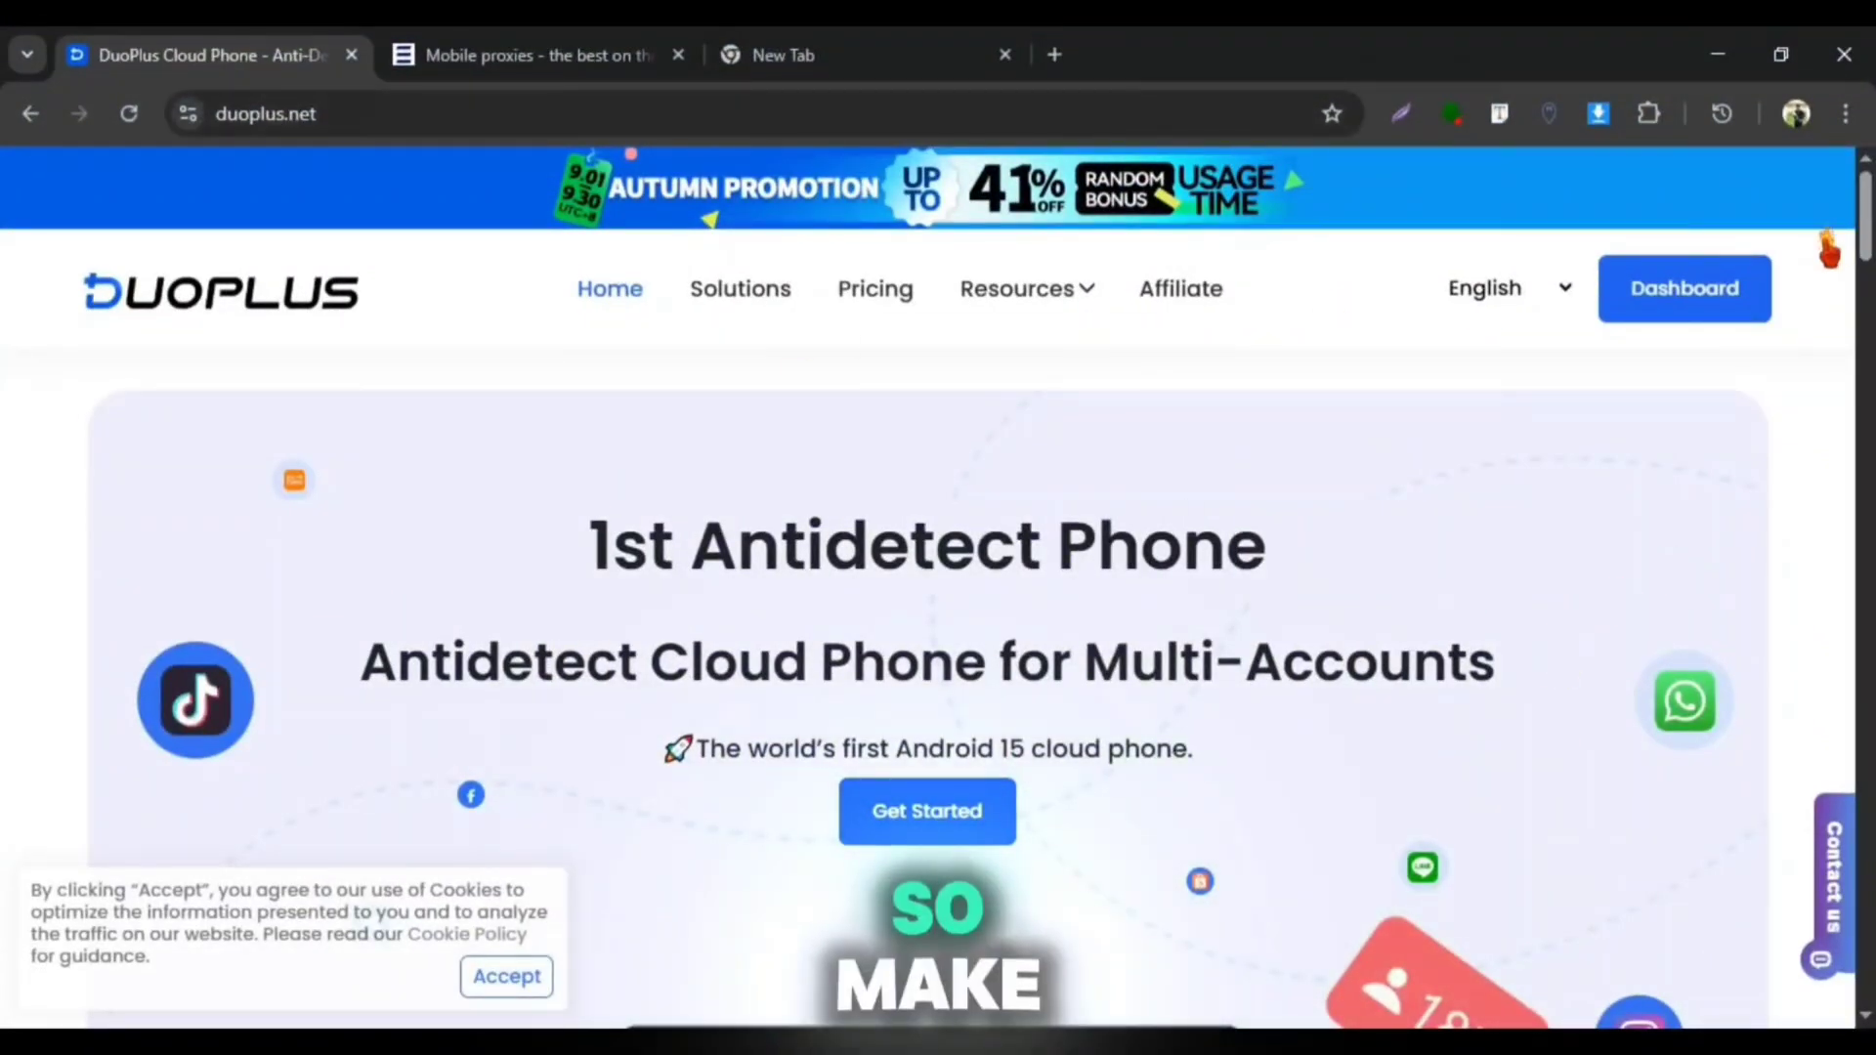
pyautogui.scroll(-15, 928, 587)
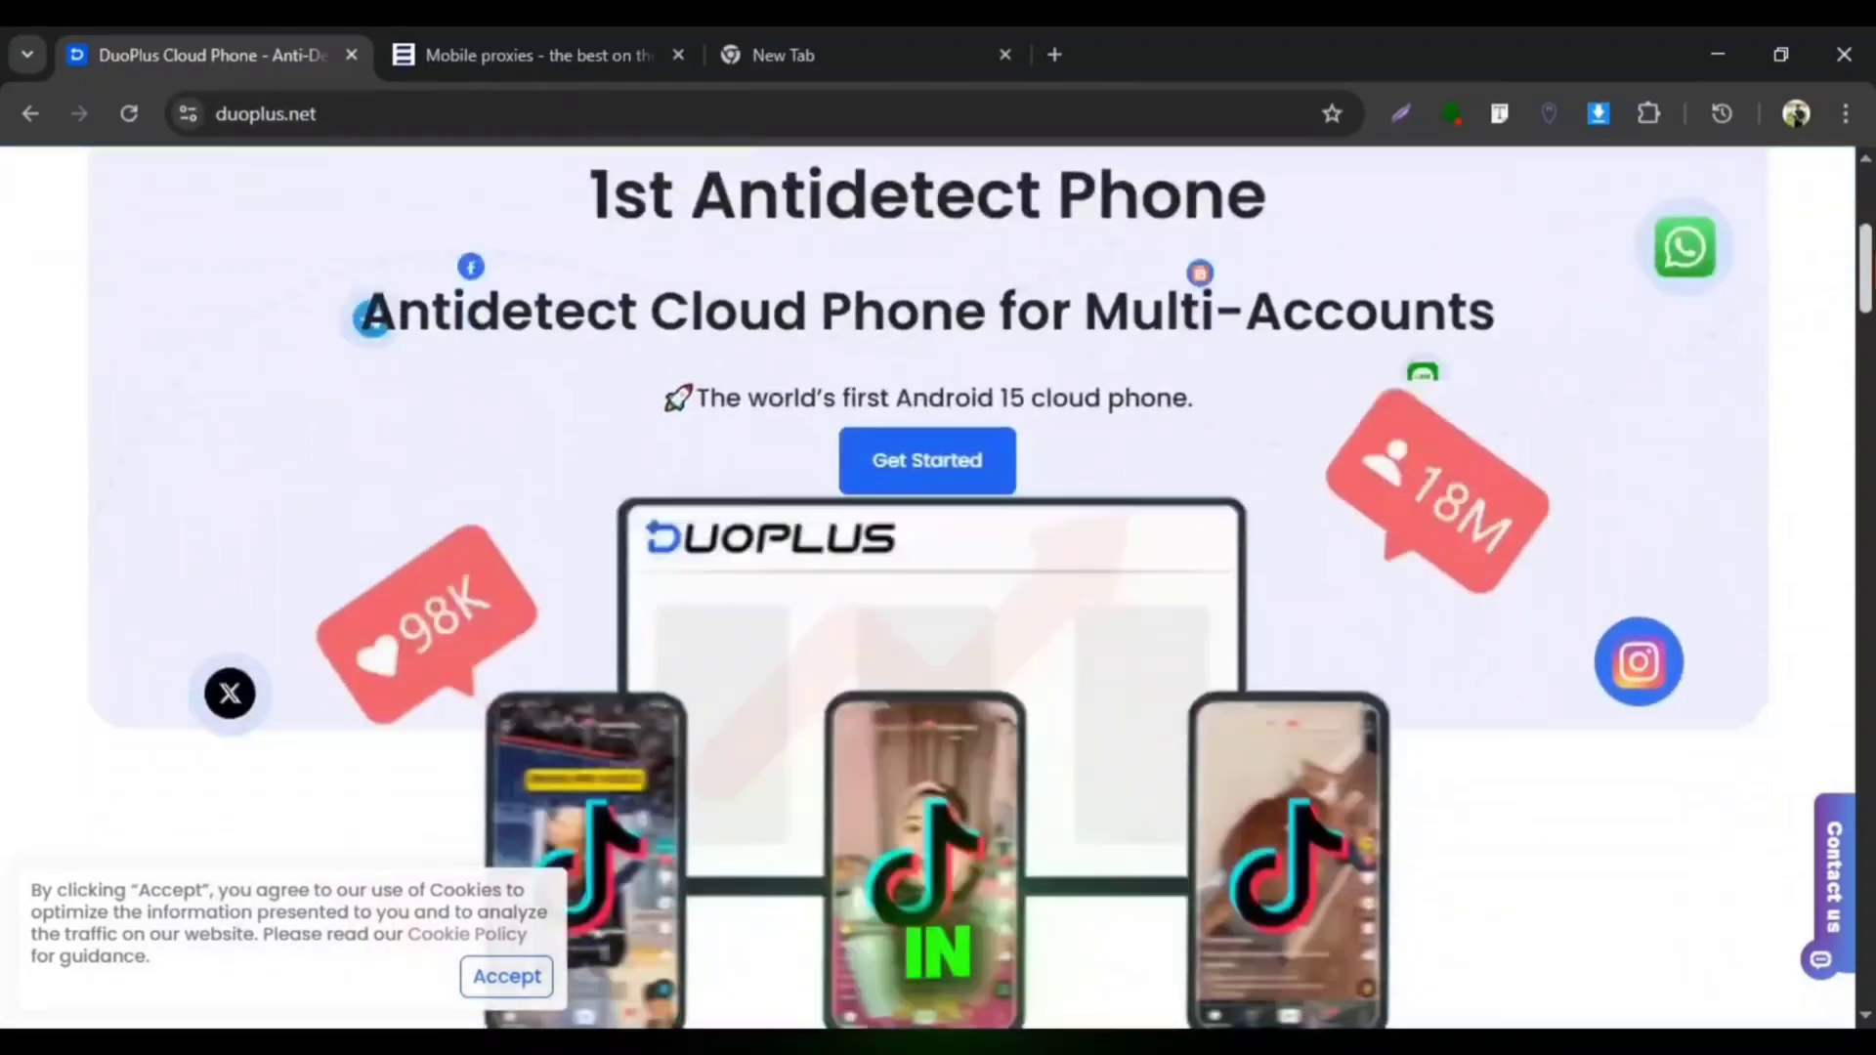
pyautogui.scroll(-20, 928, 586)
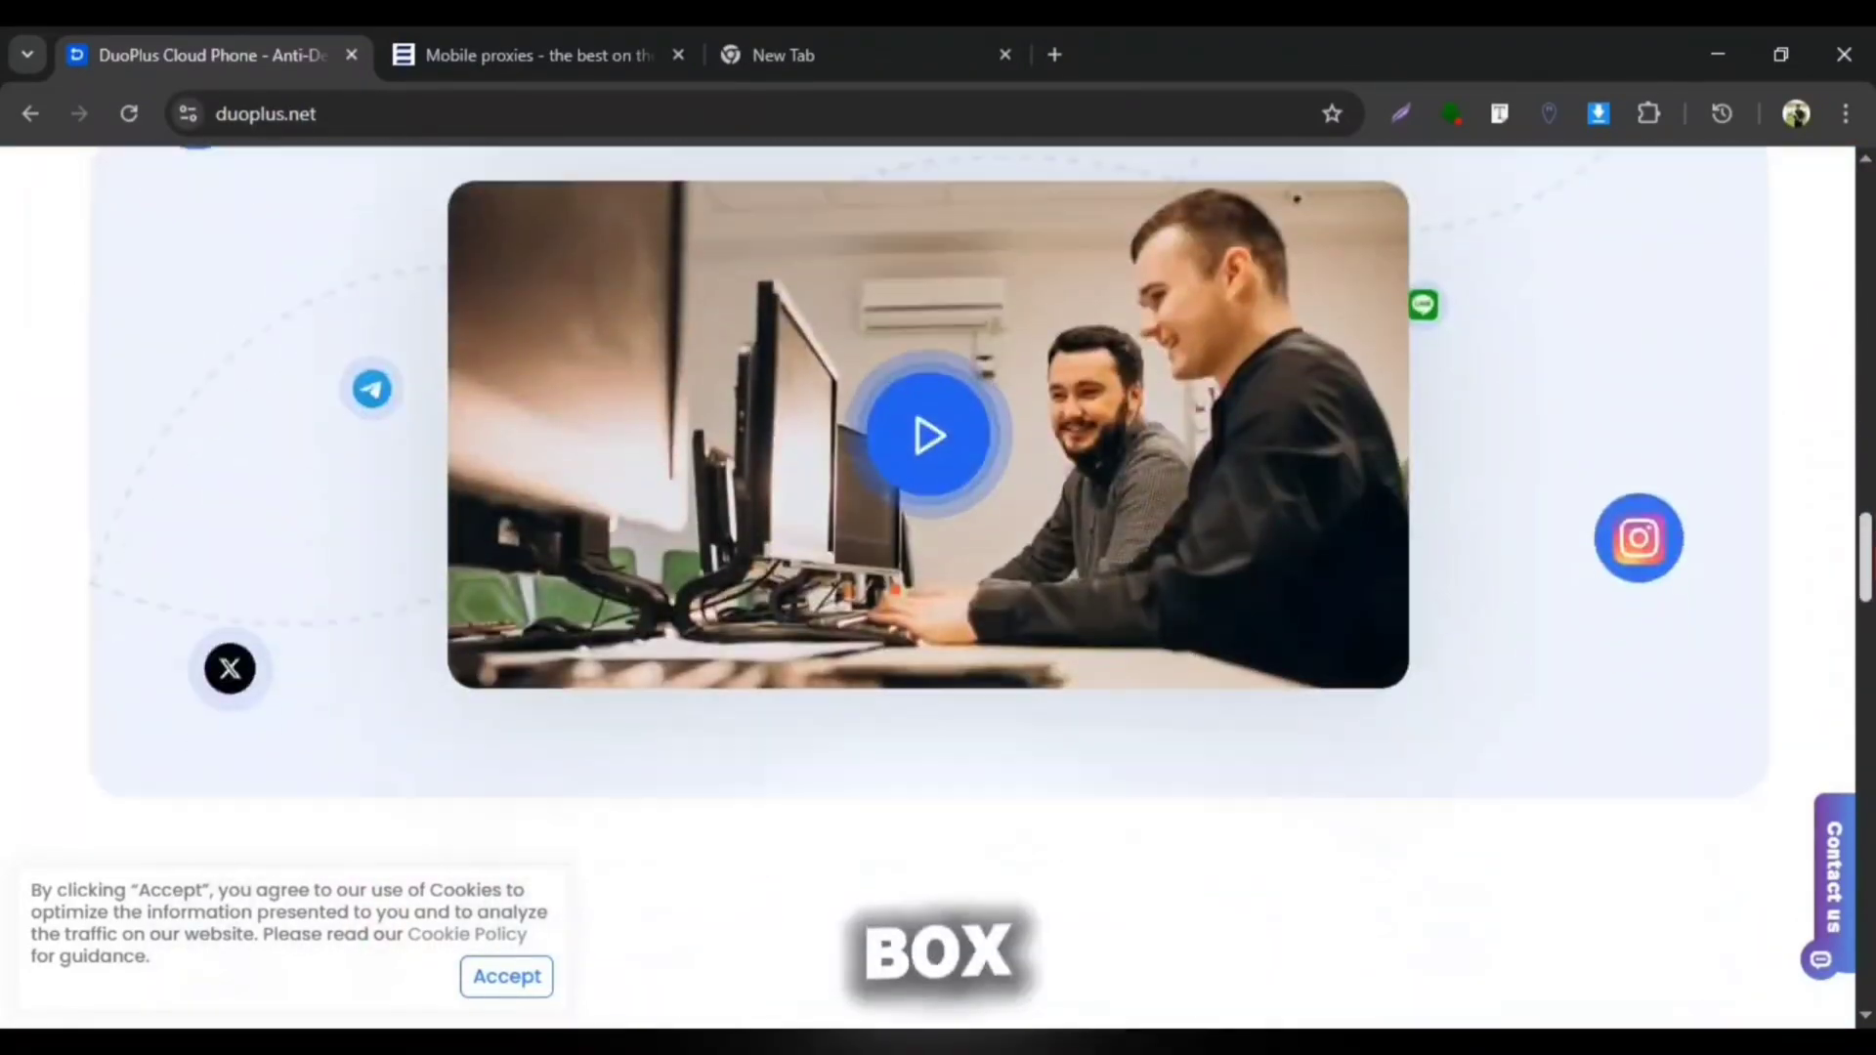